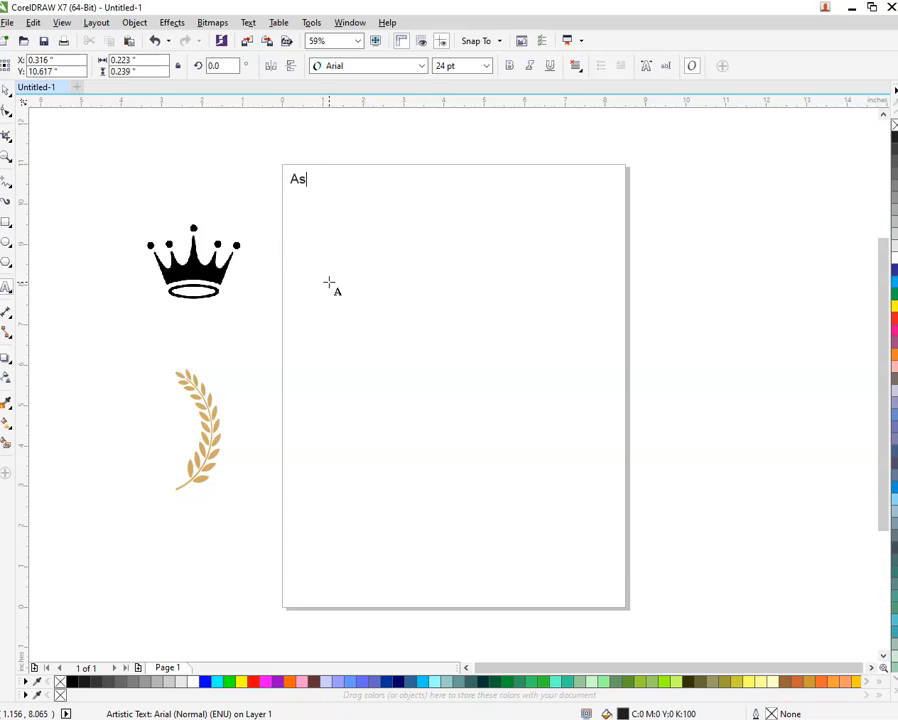
# - Write the artistic text lines "Aslam o Alikum", "Today we will learn" and "How to design School monogram" on the page
pyautogui.write('o Aliku \\')
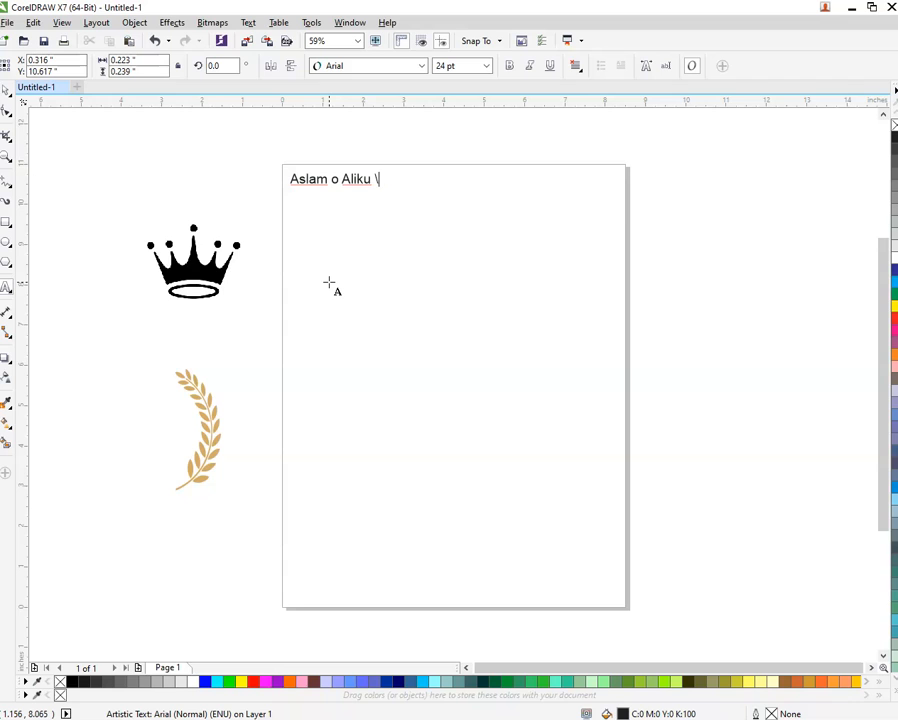
pyautogui.press('BackSpace')
pyautogui.press('BackSpace')
pyautogui.write('m')
pyautogui.press('Return')
pyautogui.write('Today we will learn')
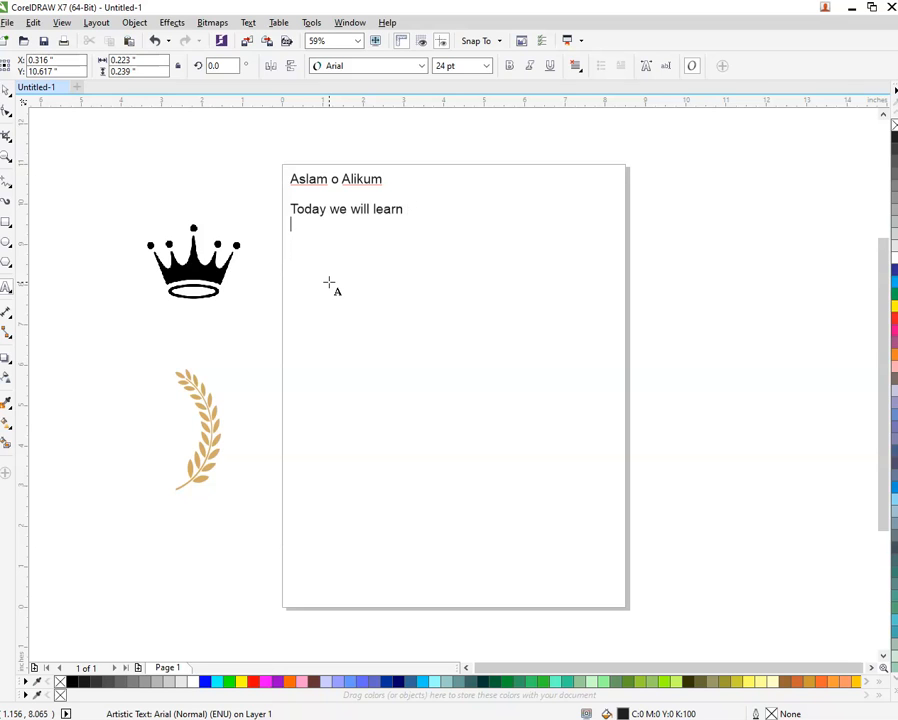
pyautogui.write('How to design School')
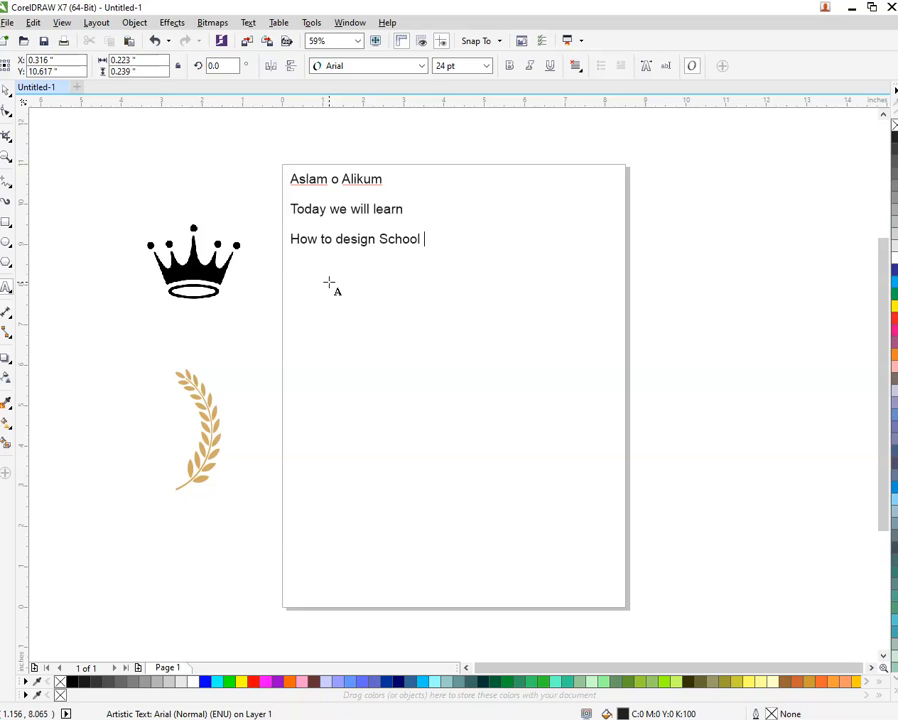
pyautogui.write('monogram ')
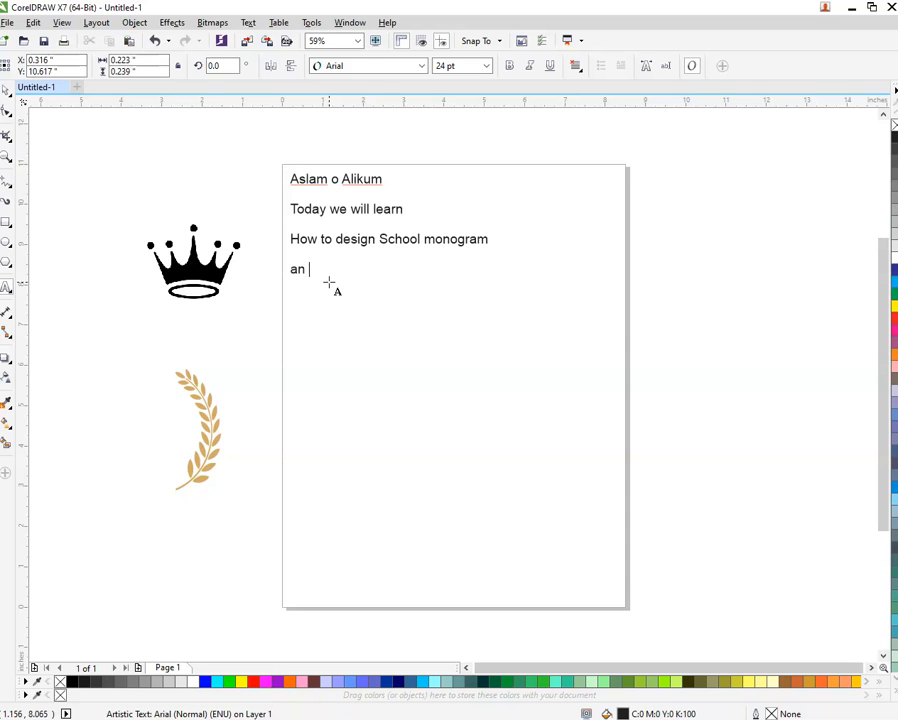
# - Add the line "and I already downloaded this to vectoe from Hiclipart" to the text block
pyautogui.write('and I alre')
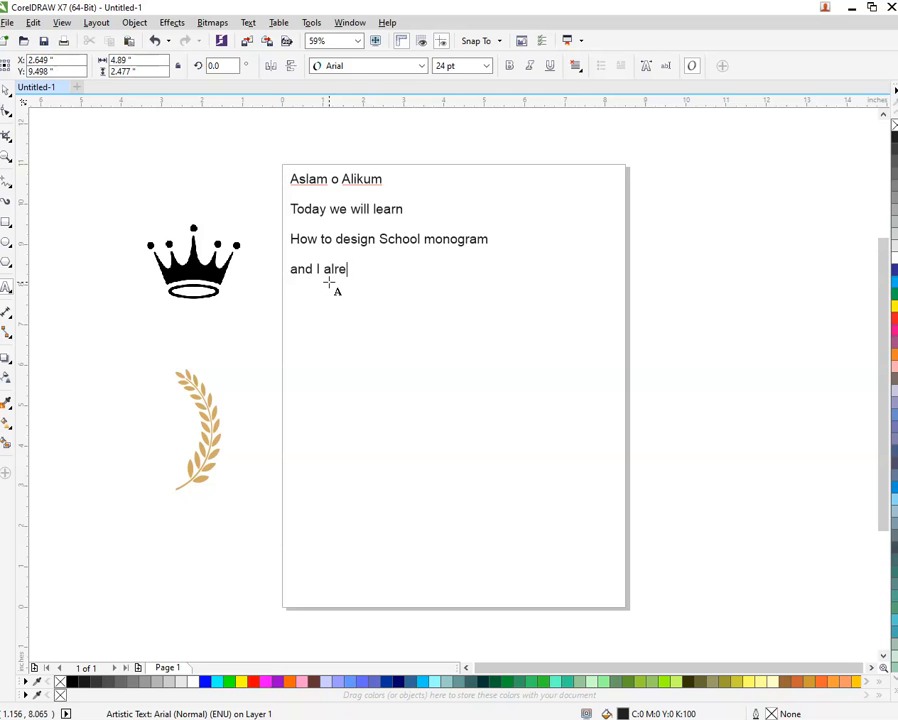
pyautogui.write('ady downloaded th')
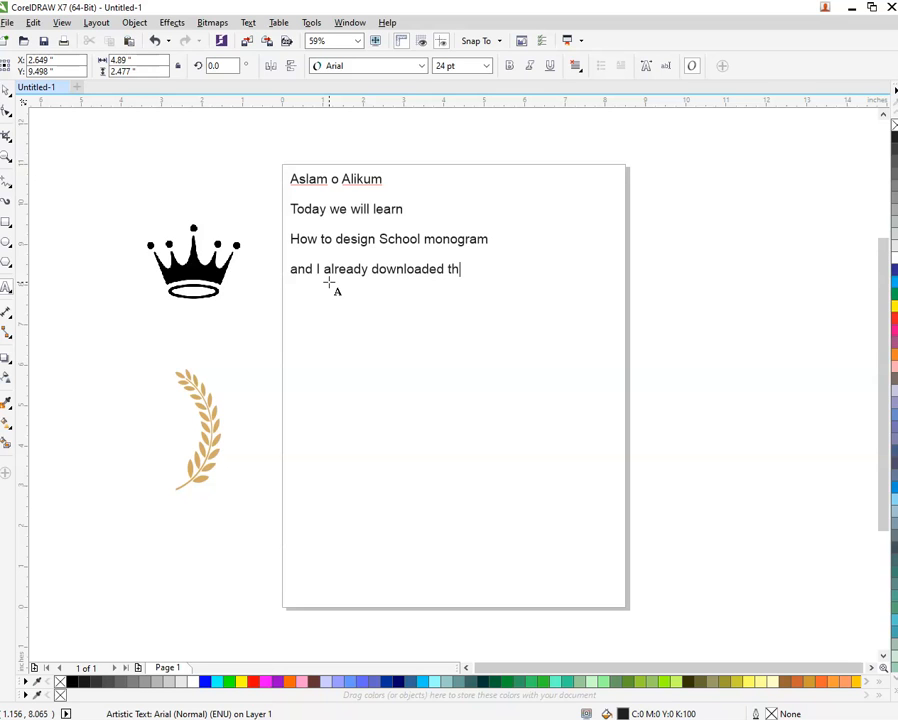
pyautogui.write('is to vectoe f')
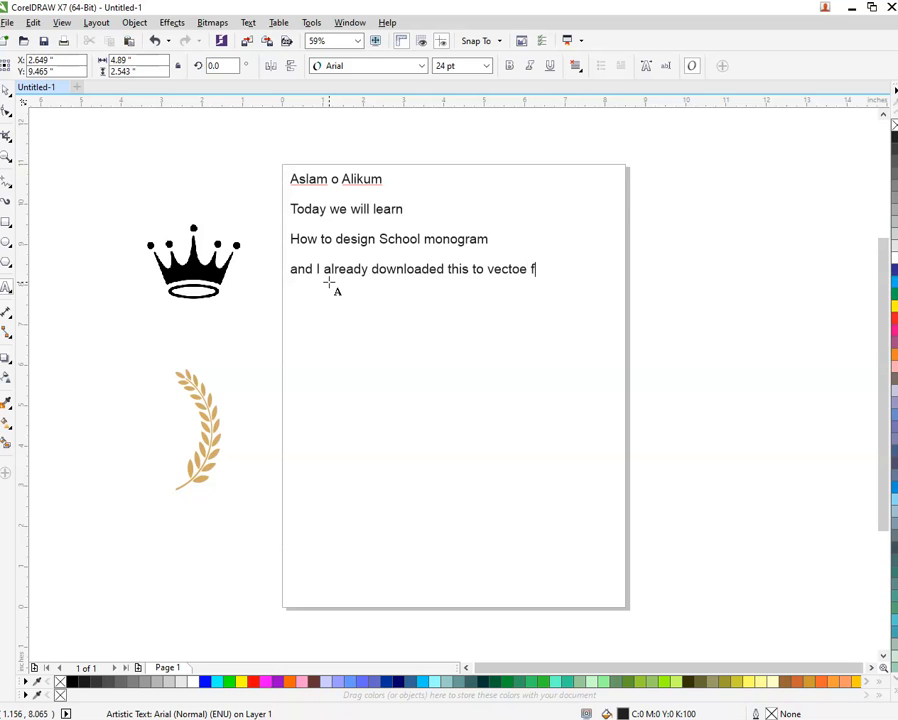
pyautogui.write('rom  Hiclipart')
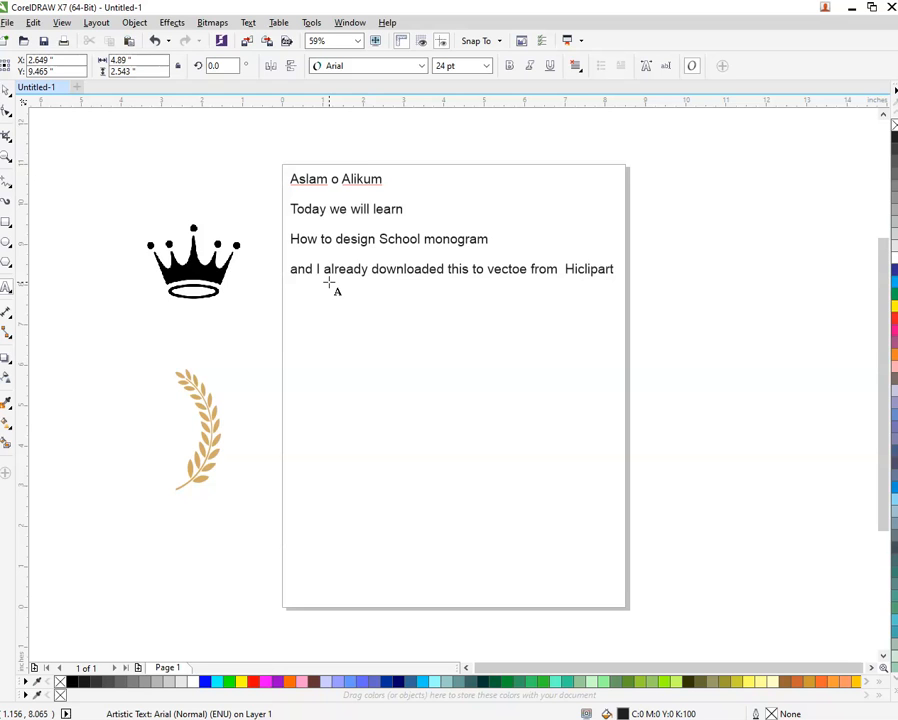
# - Make the word "Hiclipart" bold and return the text cursor to the end of its line
pyautogui.hotkey('ctrl', 'shift', 'Left')
pyautogui.hotkey('ctrl', 'shift', 'Left')
pyautogui.hotkey('ctrl', 'shift', 'Right')
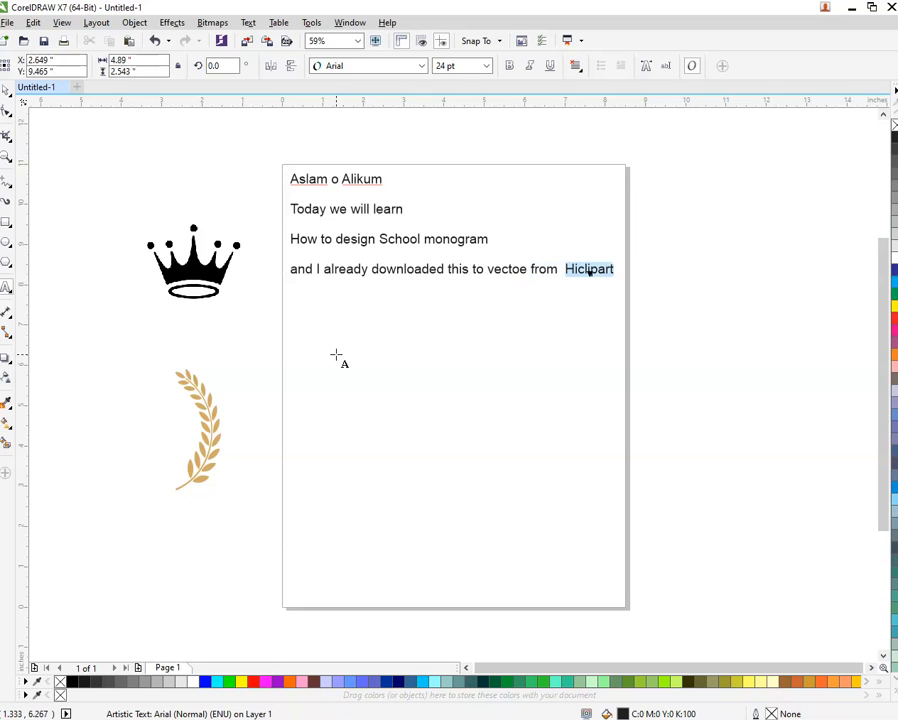
pyautogui.click(510, 66)
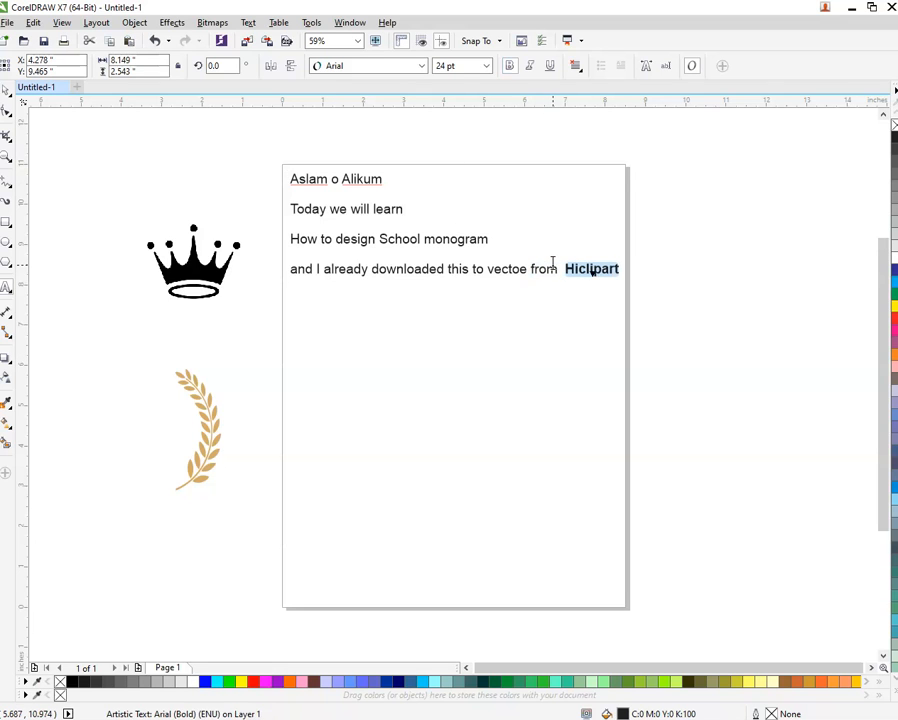
pyautogui.click(552, 262)
pyautogui.press('End')
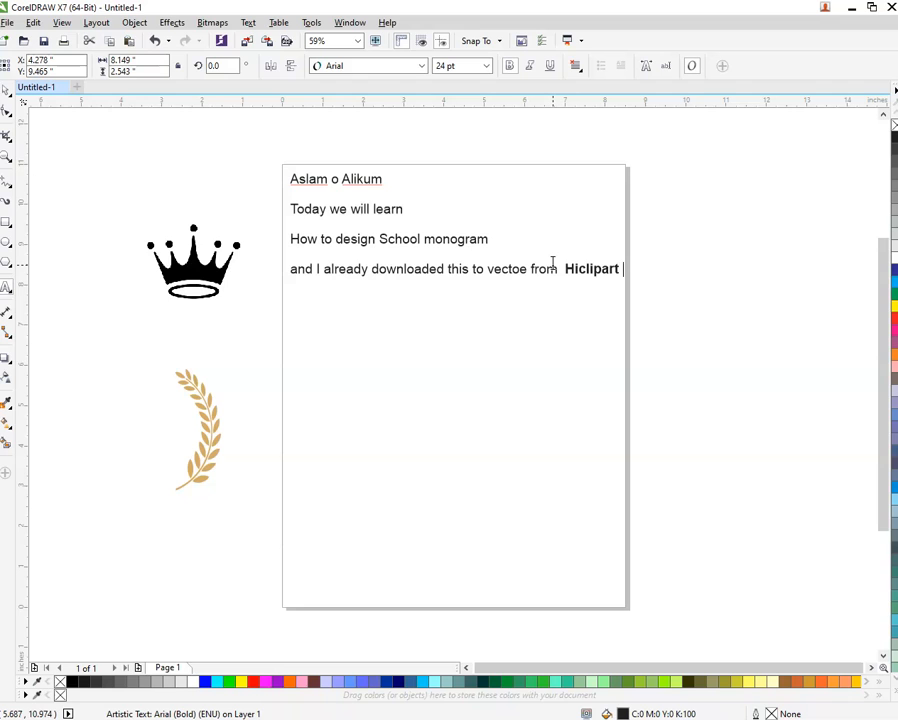
# - Append the word "website" after "Hiclipart" and set it in regular, non-bold weight
pyautogui.write('website')
pyautogui.doubleClick(315, 284)
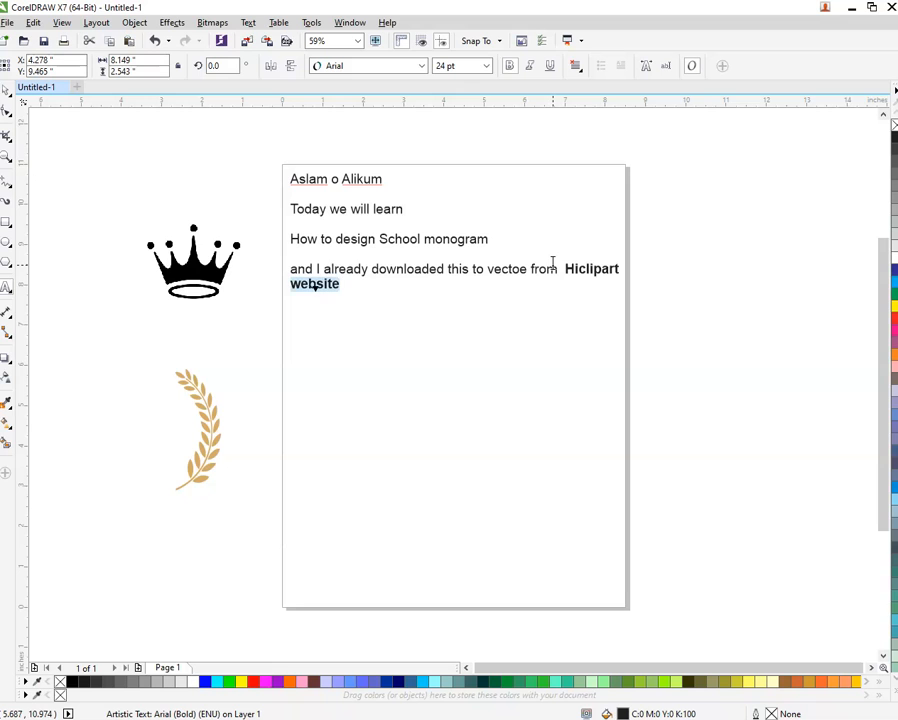
pyautogui.hotkey('ctrl', 'b')
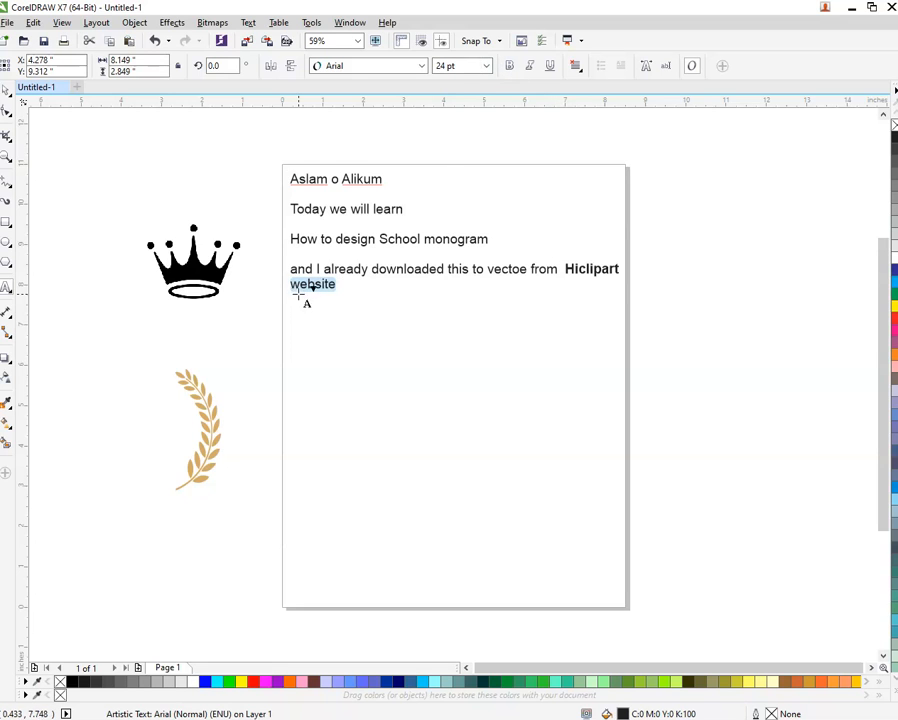
# - Add the closing line "Let start" below the paragraph and finish editing the text
pyautogui.click(324, 275)
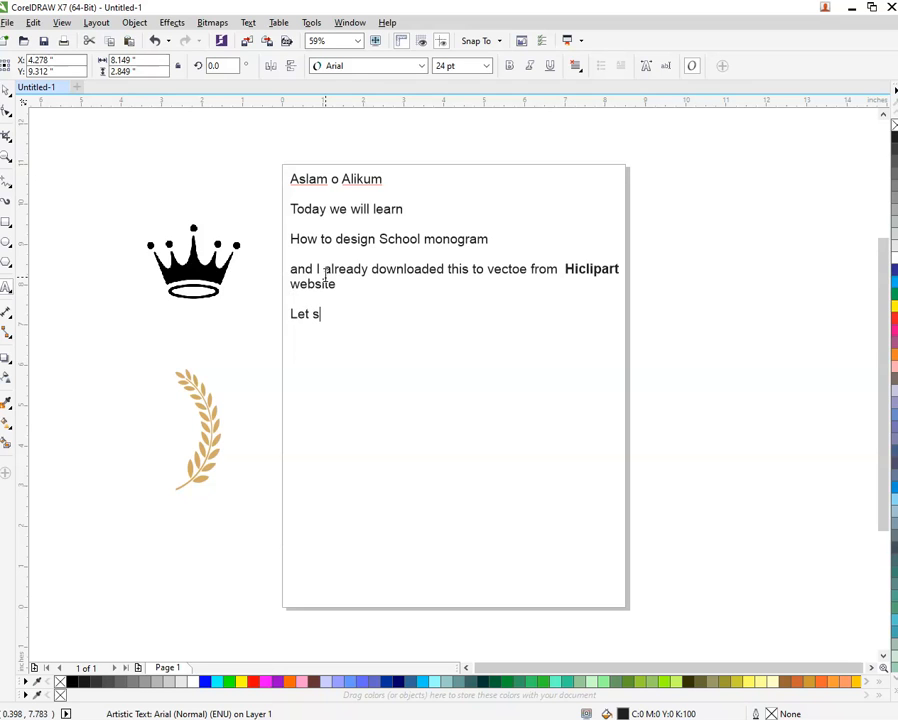
pyautogui.write('art')
pyautogui.press('Escape')
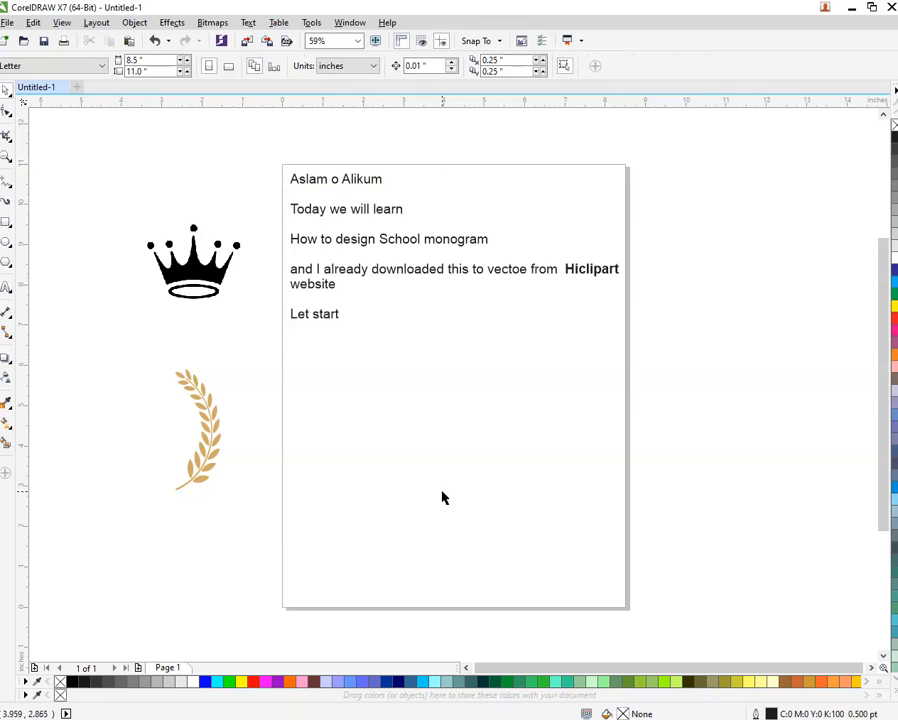
# - Delete the whole introductory text block from the page
pyautogui.moveTo(272, 142); pyautogui.dragTo(763, 452)
pyautogui.press('Delete')
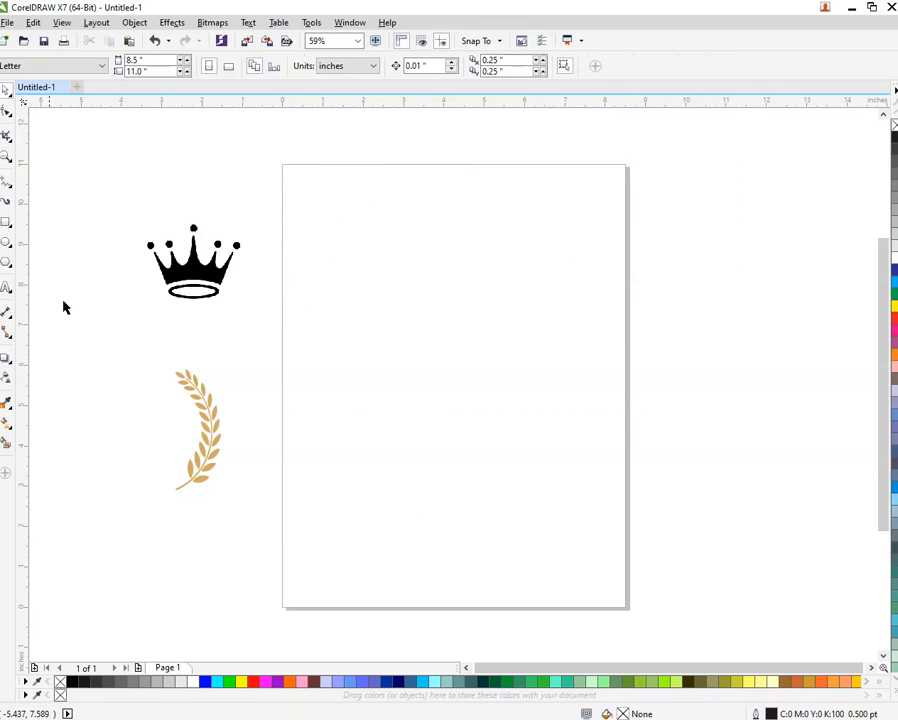
pyautogui.click(6, 250)
pyautogui.moveTo(312, 240); pyautogui.dragTo(538, 454)
pyautogui.press('space')
pyautogui.hotkey('ctrl', 'z')
# - Draw a circle about 4.5 inches in diameter and position it near the centre of the page
pyautogui.press('space')
pyautogui.moveTo(310, 245); pyautogui.dragTo(530, 483)
pyautogui.press('space')
pyautogui.moveTo(432, 368); pyautogui.dragTo(463, 376)
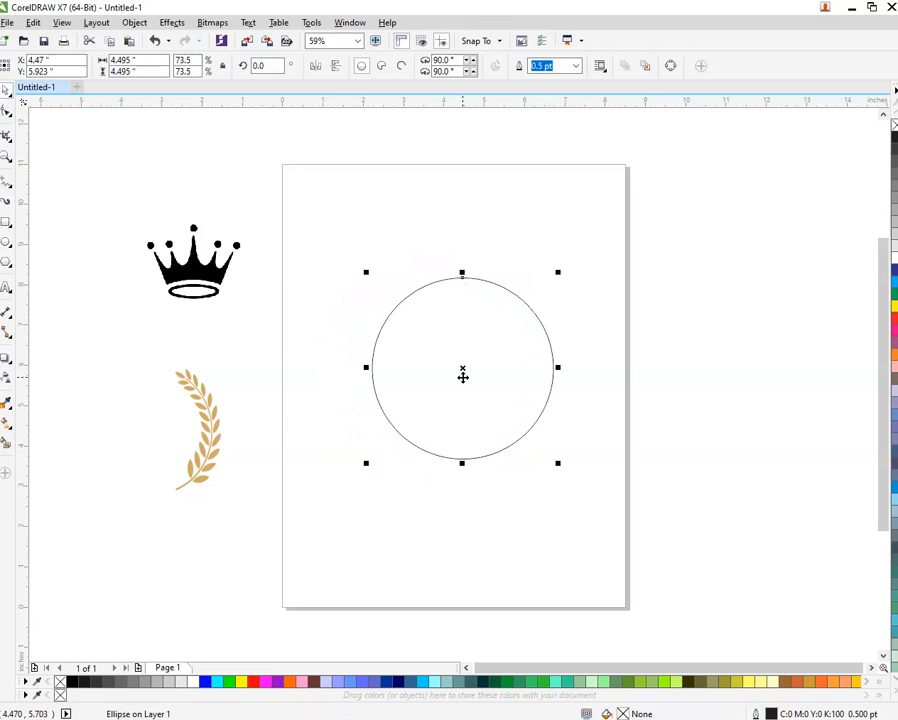
# - Add the letter "B" in the Bell MT font above the circle and enlarge it to about 241 pt
pyautogui.click(6, 286)
pyautogui.click(322, 222)
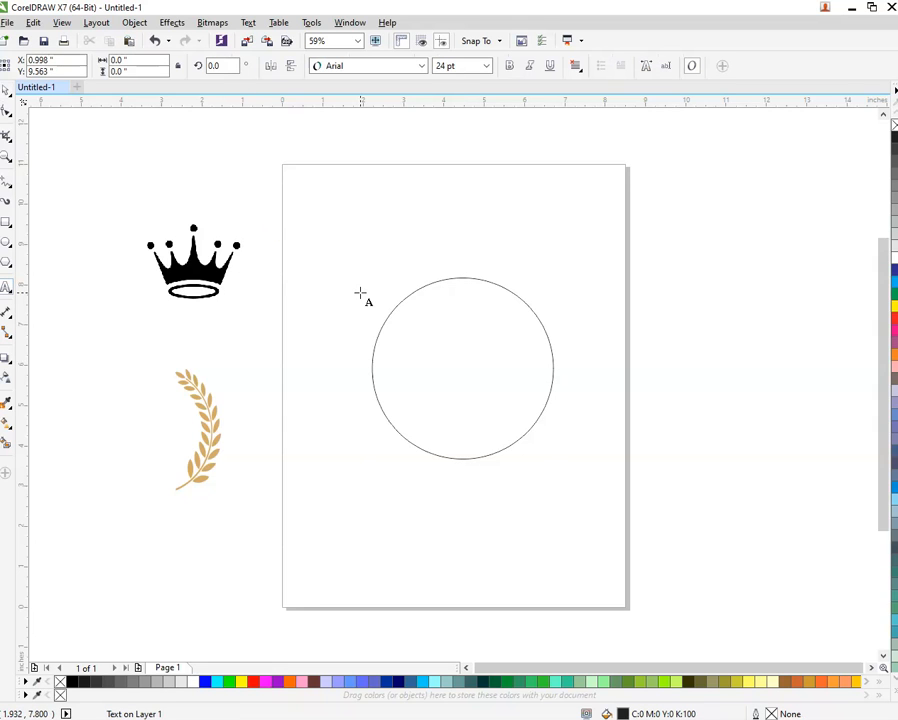
pyautogui.write('B')
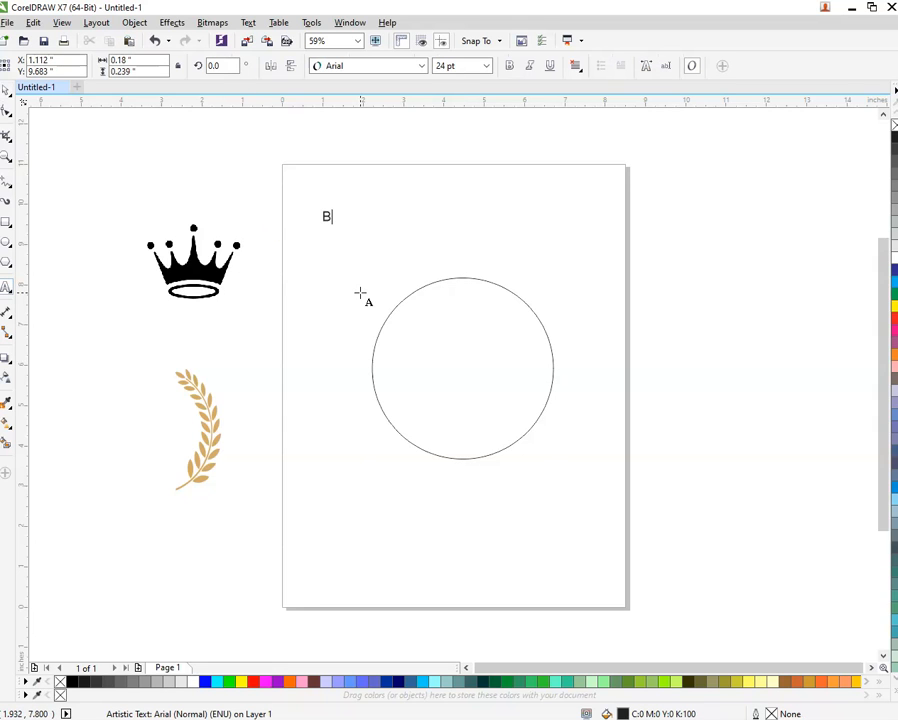
pyautogui.click(420, 66)
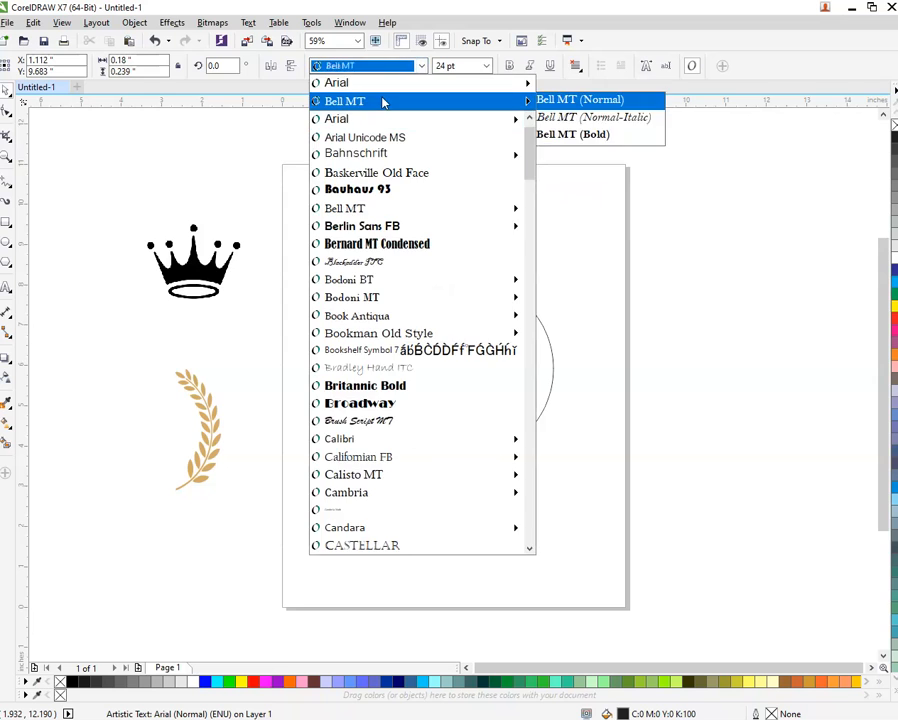
pyautogui.click(382, 100)
pyautogui.hotkey('ctrl', 'space')
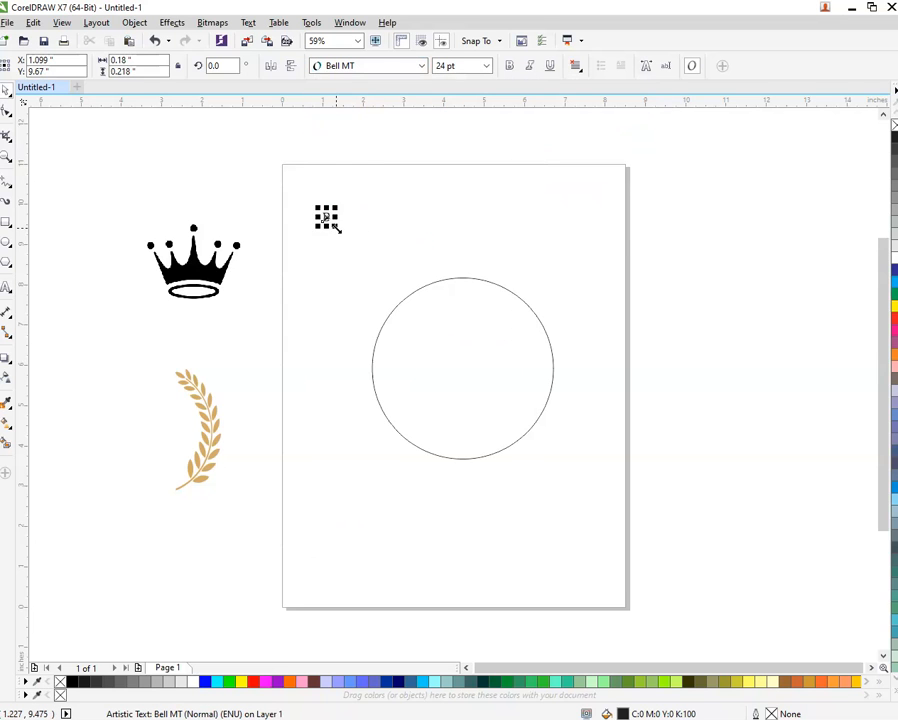
pyautogui.moveTo(335, 224); pyautogui.dragTo(368, 268)
# - Centre the letter B horizontally and vertically on the circle and shrink it about its centre to about 202.5 pt
pyautogui.keyDown('shift'); pyautogui.click(532, 430); pyautogui.keyUp('shift')
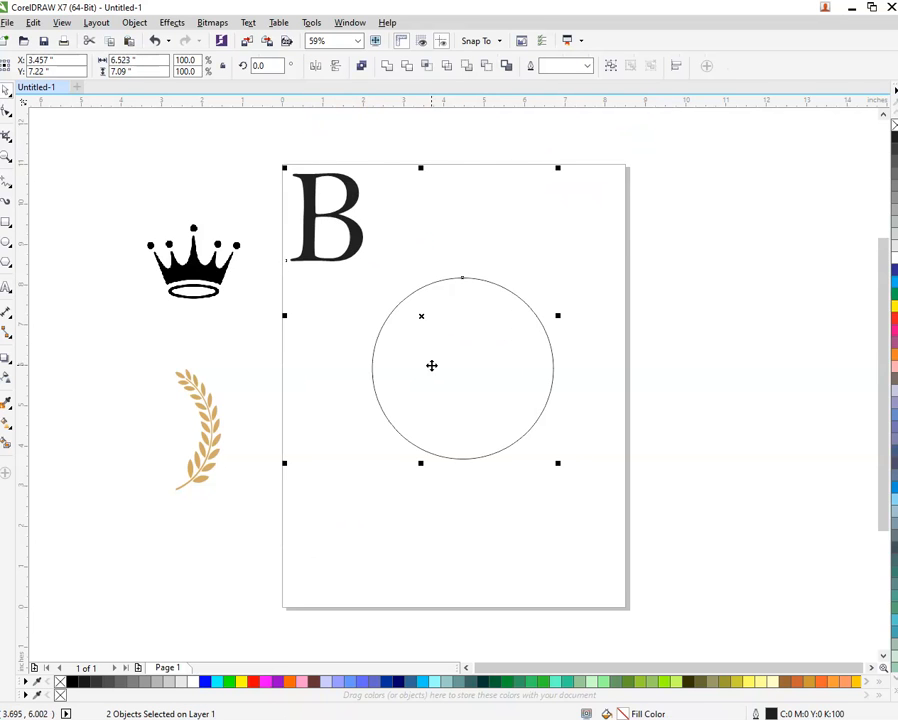
pyautogui.press('c')
pyautogui.press('e')
pyautogui.click(484, 390)
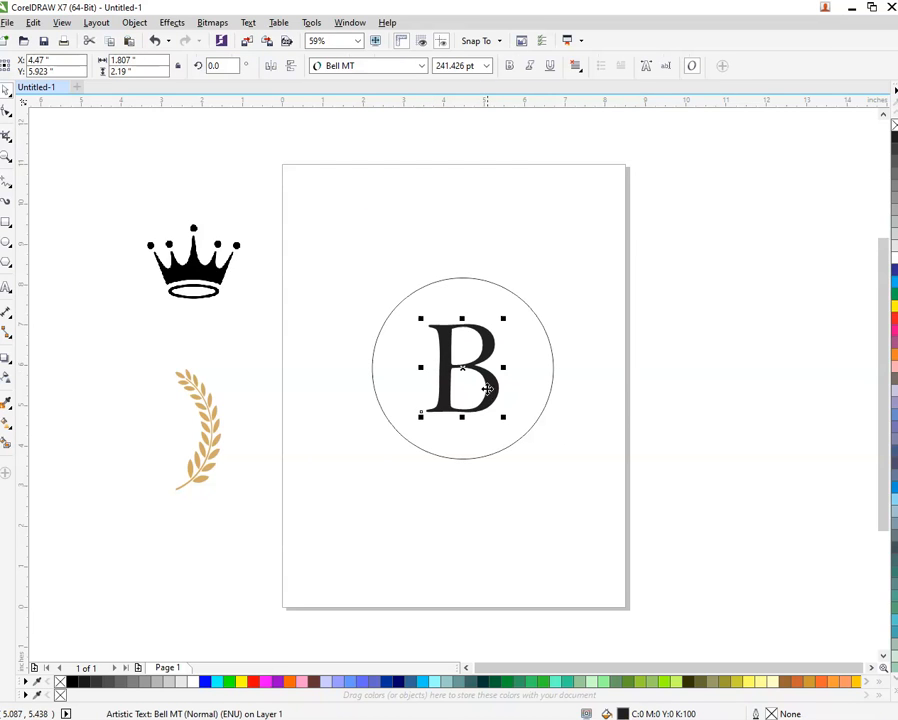
pyautogui.moveTo(503, 416); pyautogui.dragTo(497, 409)
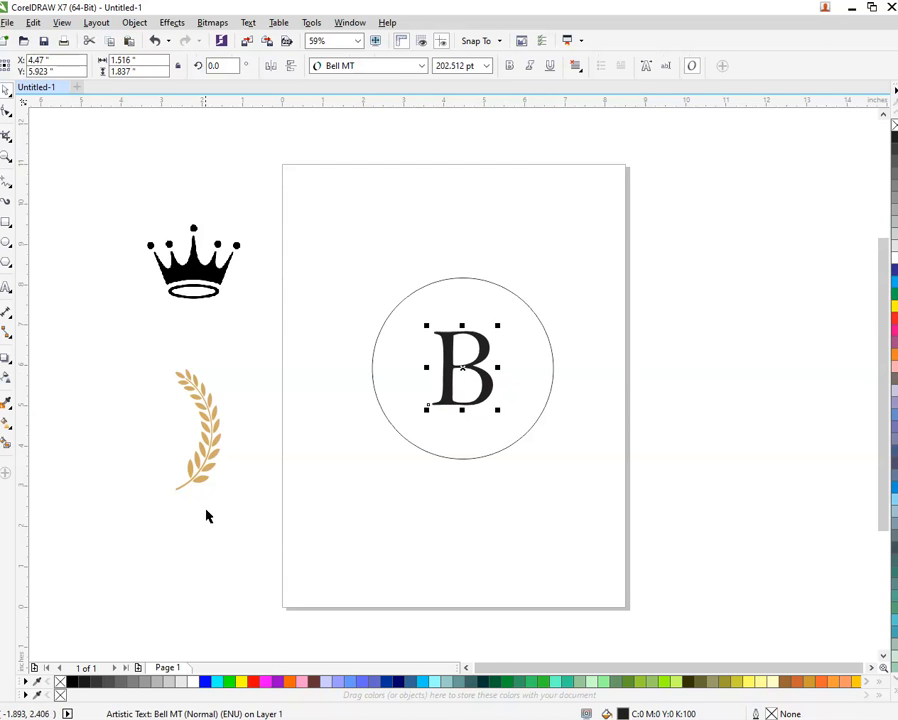
pyautogui.click(207, 516)
# - Move the black crown bitmap onto the upper part of the page's left edge
pyautogui.scroll(3, 196, 432)
pyautogui.scroll(-3, 210, 426)
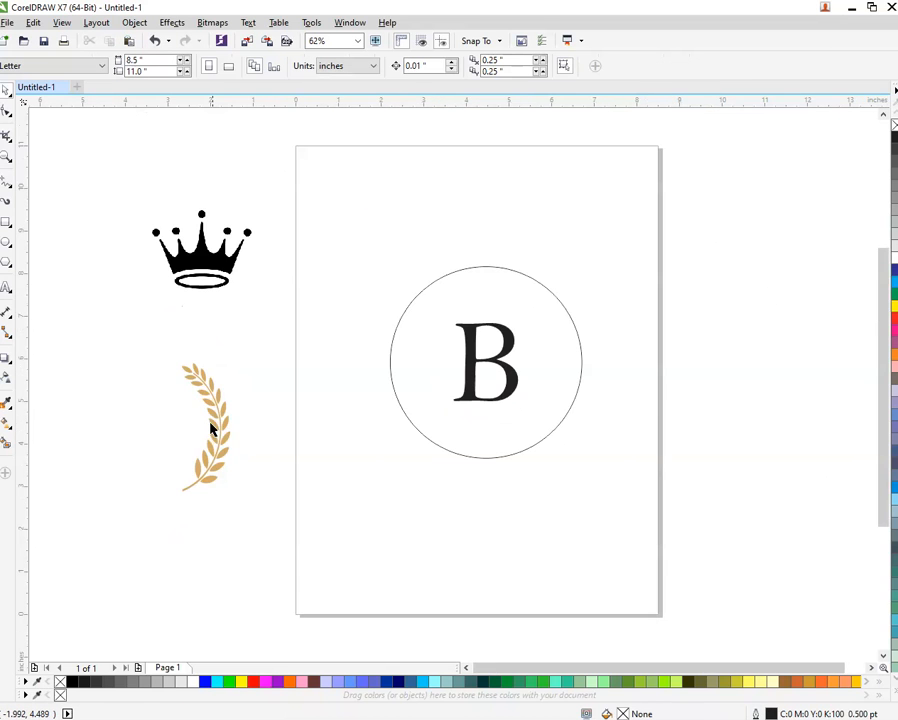
pyautogui.moveTo(227, 249); pyautogui.dragTo(313, 230)
pyautogui.scroll(1, 316, 174)
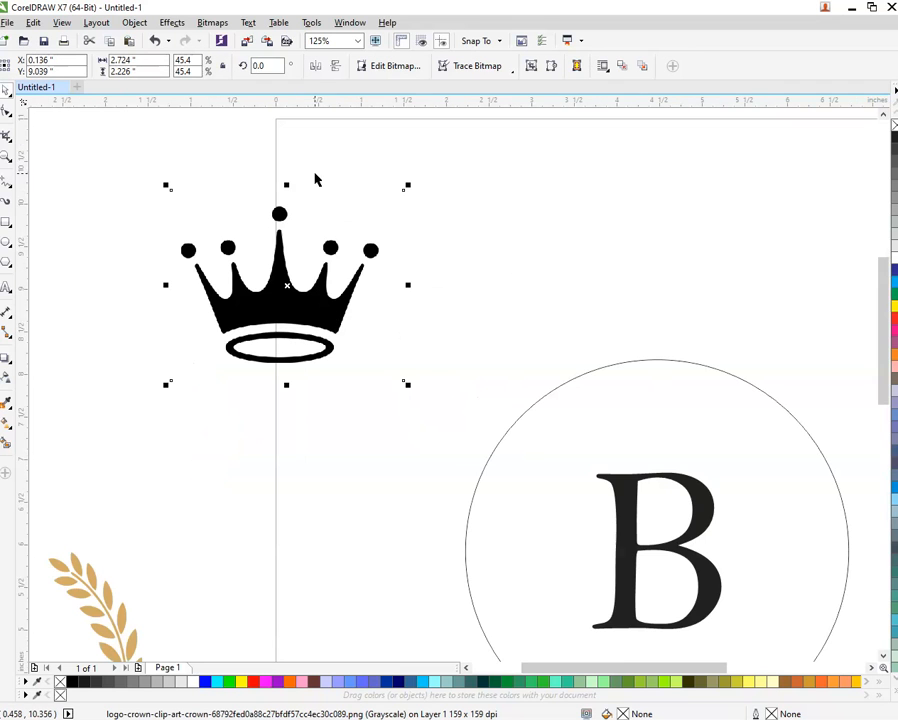
# - Try to convert the crown bitmap to a vector with Quick Trace and delete the traced curve
pyautogui.click(485, 70)
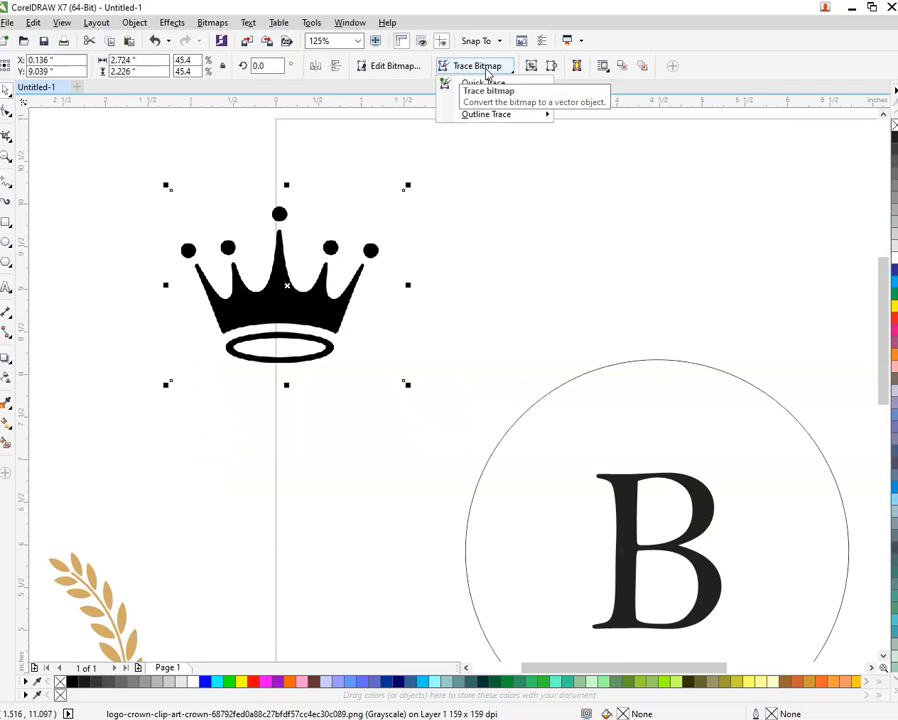
pyautogui.click(481, 82)
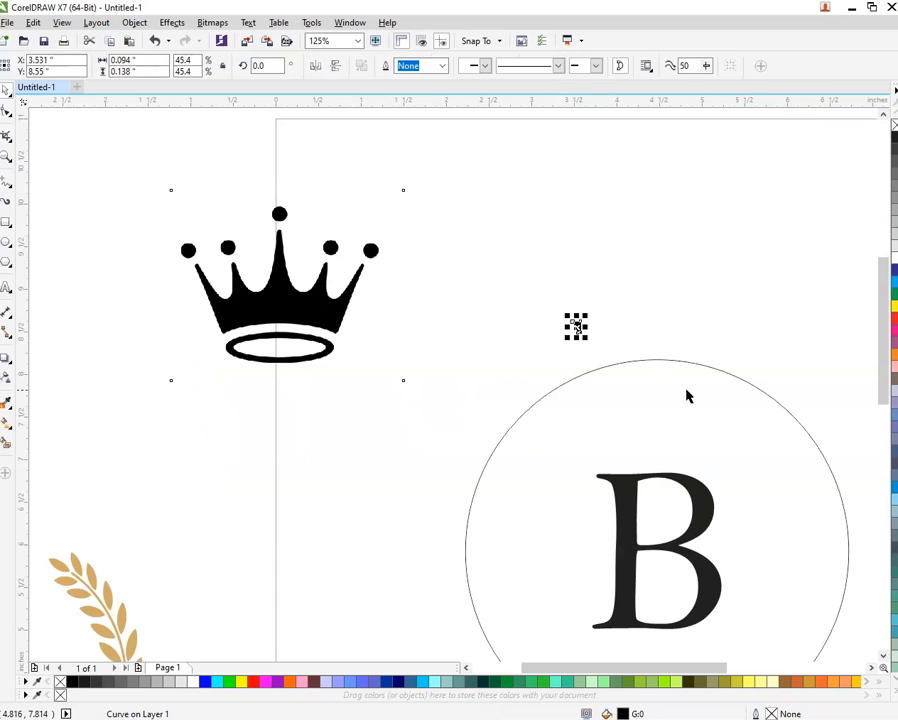
pyautogui.moveTo(576, 326); pyautogui.dragTo(617, 294)
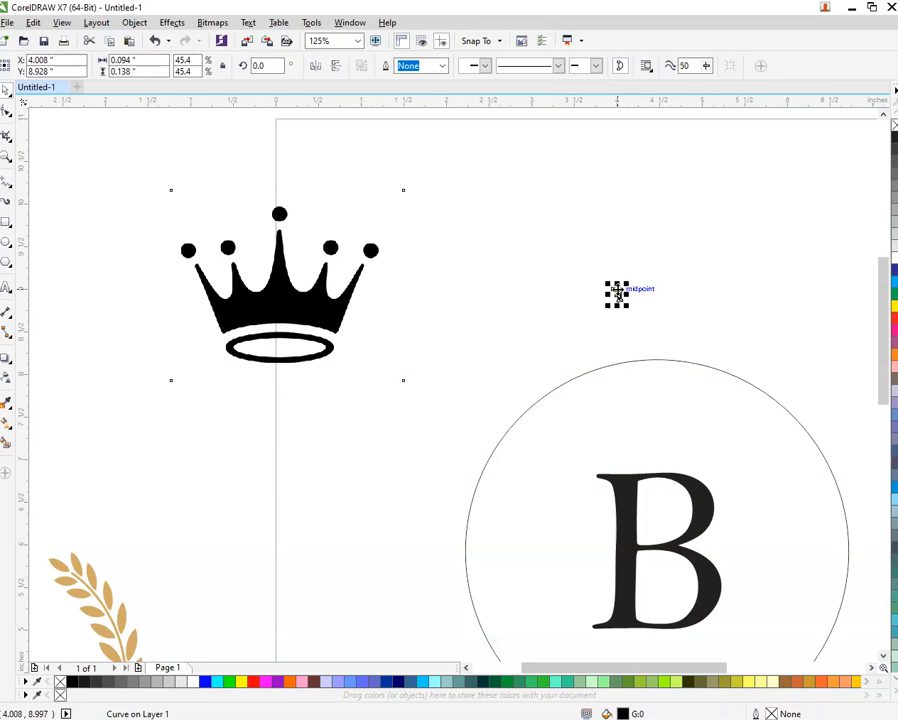
pyautogui.press('Delete')
# - Move the crown bitmap inside the page, above and to the left of the circle
pyautogui.moveTo(292, 306); pyautogui.dragTo(399, 310)
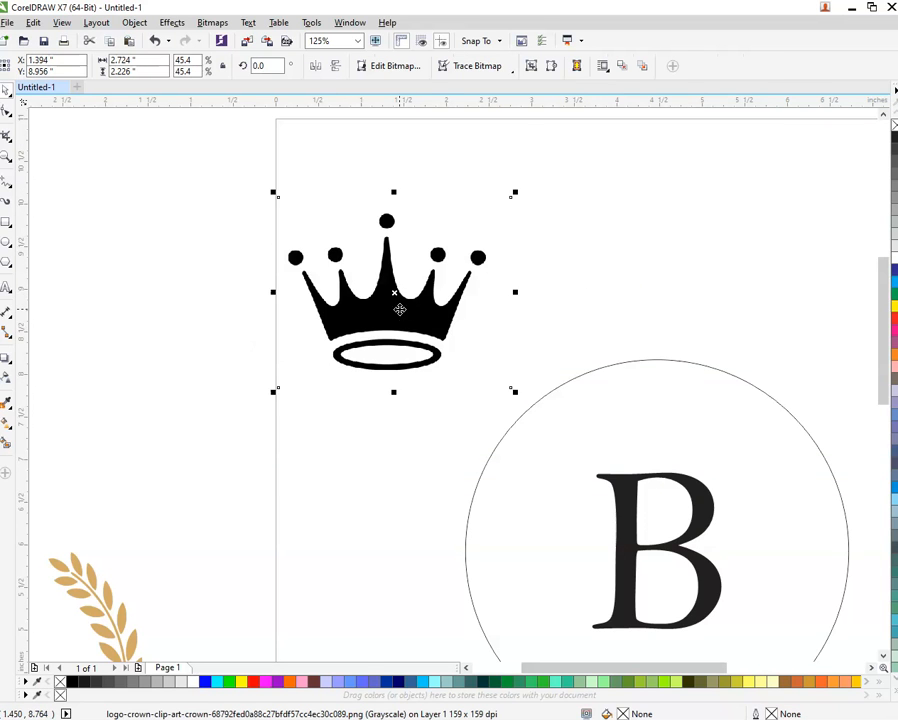
pyautogui.scroll(-2, 456, 300)
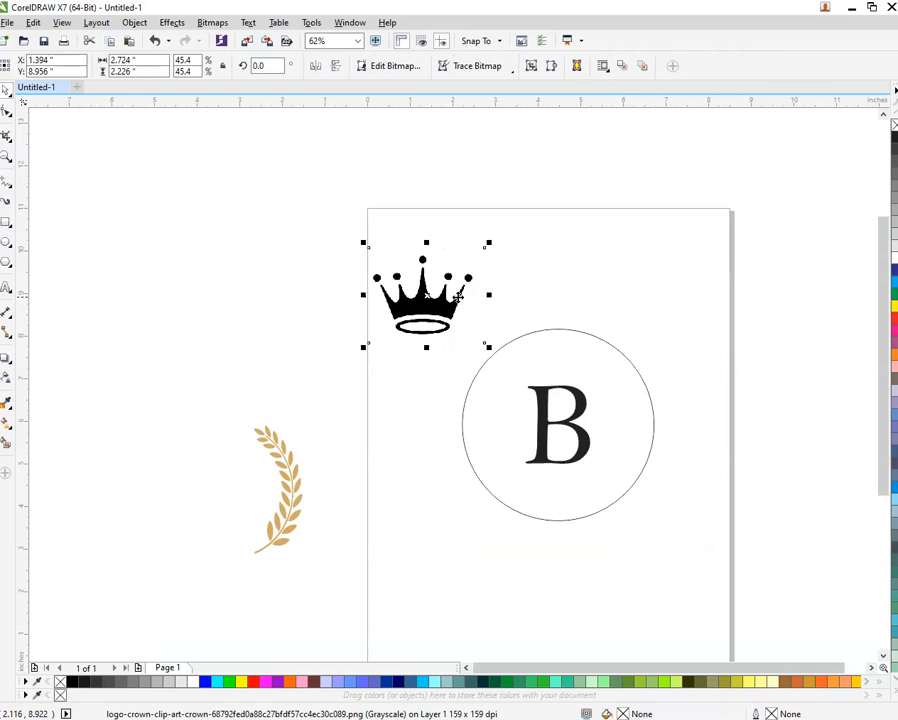
# - Try Quick Trace on the crown bitmap again, enlarge the traced curve to inspect it, and delete it
pyautogui.click(482, 70)
pyautogui.click(482, 71)
pyautogui.click(482, 71)
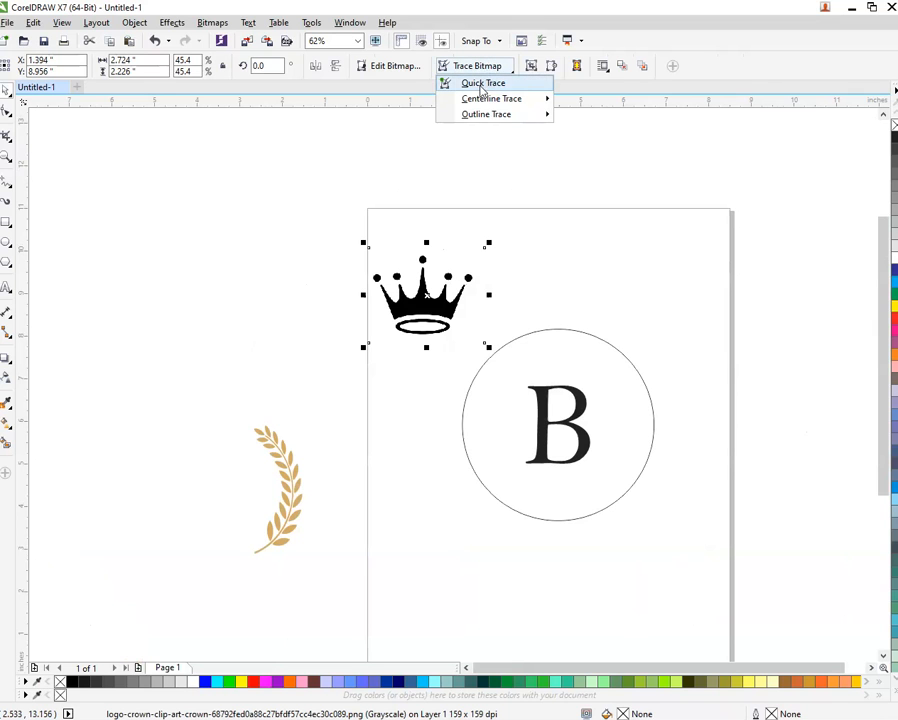
pyautogui.click(483, 84)
pyautogui.scroll(2, 570, 306)
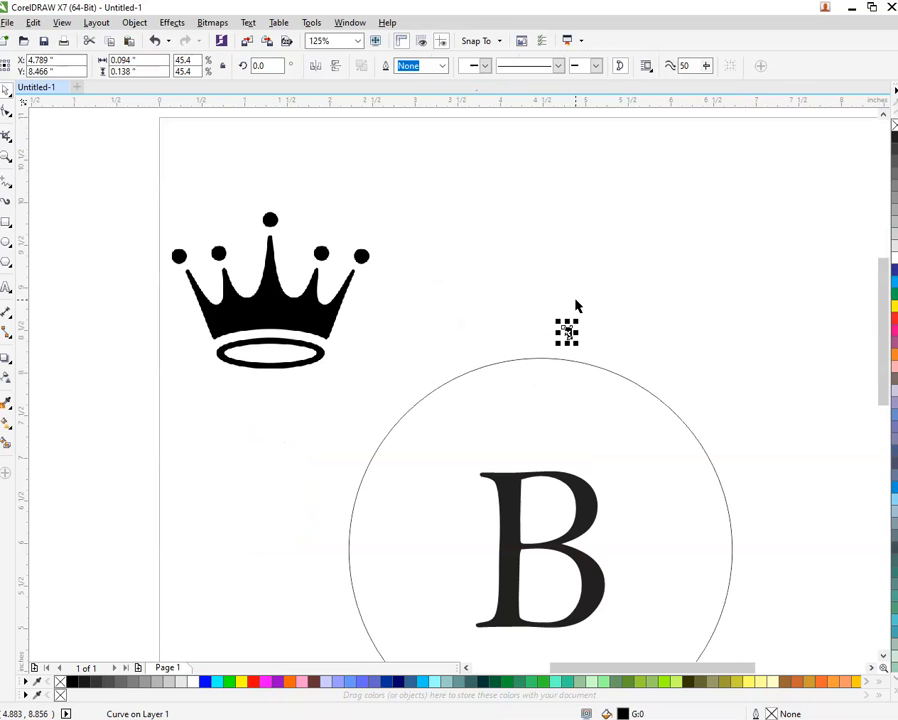
pyautogui.moveTo(577, 344); pyautogui.dragTo(607, 388)
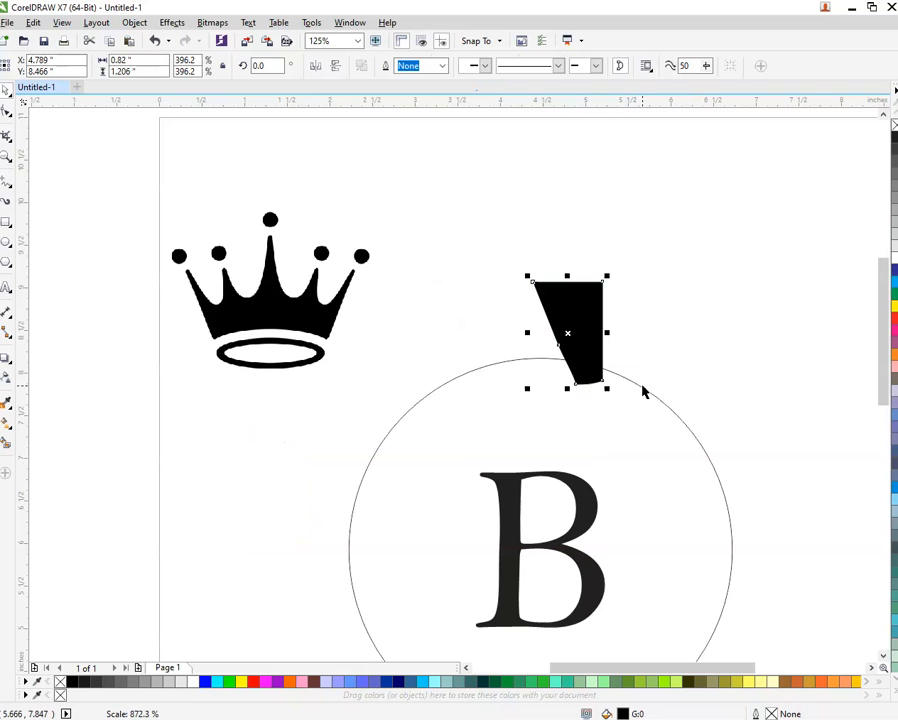
pyautogui.press('Delete')
pyautogui.click(313, 253)
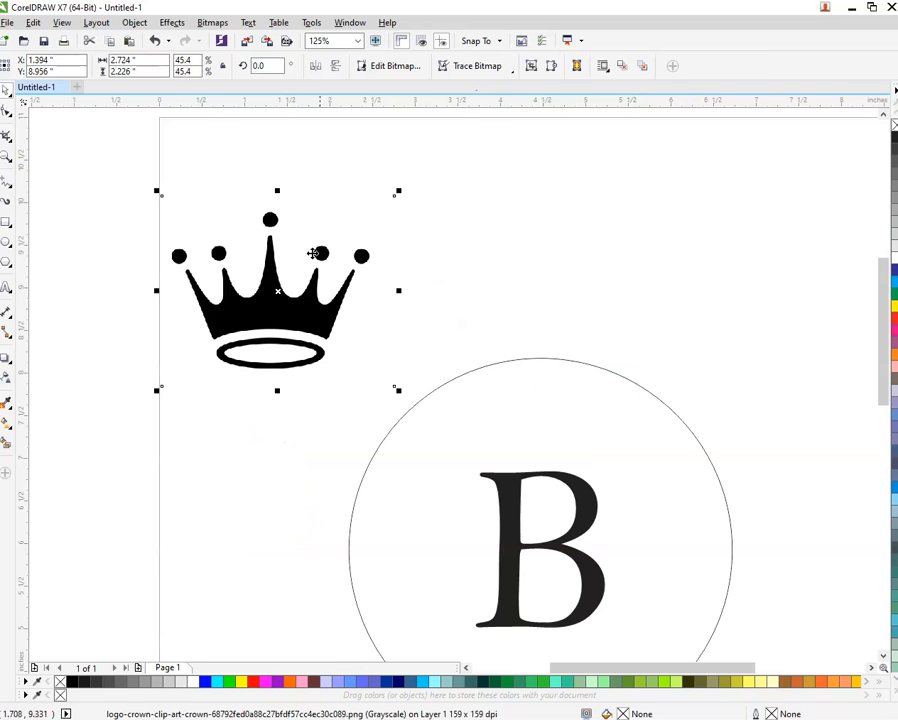
pyautogui.click(489, 70)
pyautogui.moveTo(500, 114)
pyautogui.click(528, 131)
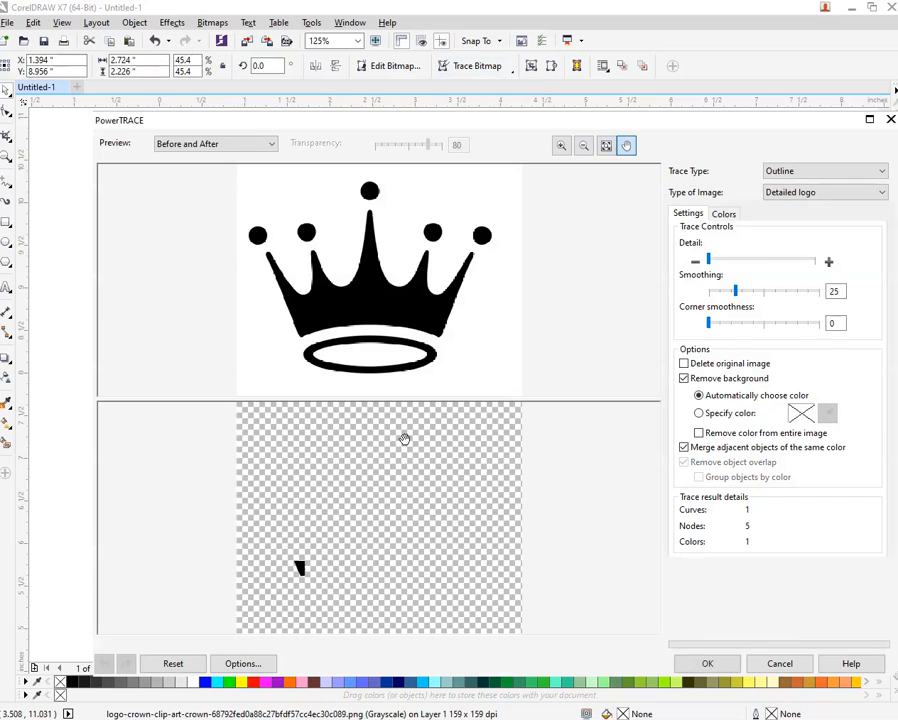
pyautogui.click(792, 261)
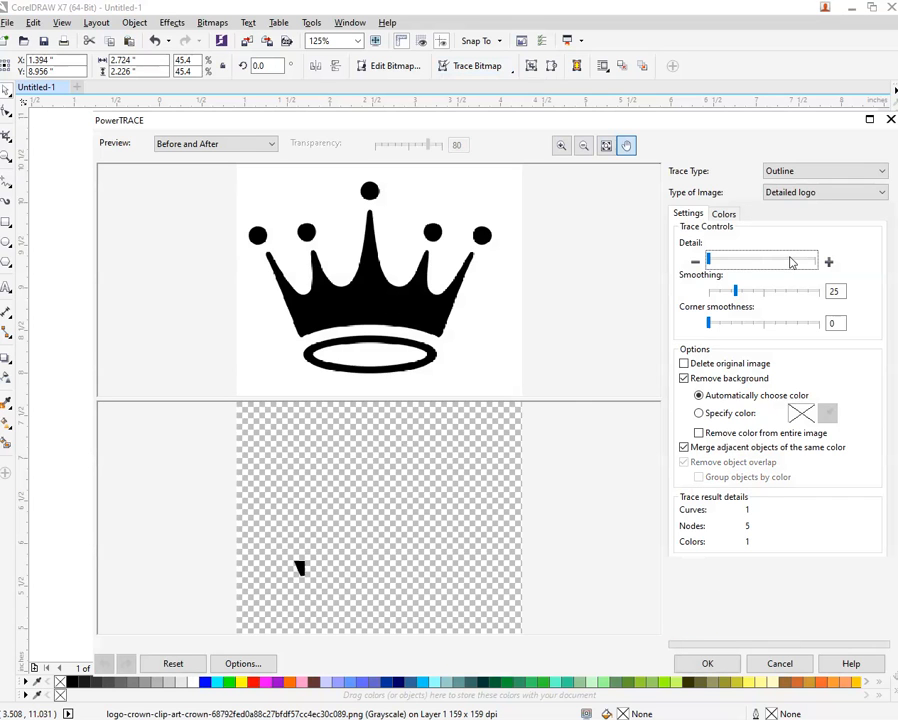
pyautogui.click(790, 670)
pyautogui.click(432, 370)
# - Replace the crown bitmap with a freshly imported full-size copy from Downloads, placed beside the page on its right
pyautogui.click(317, 307)
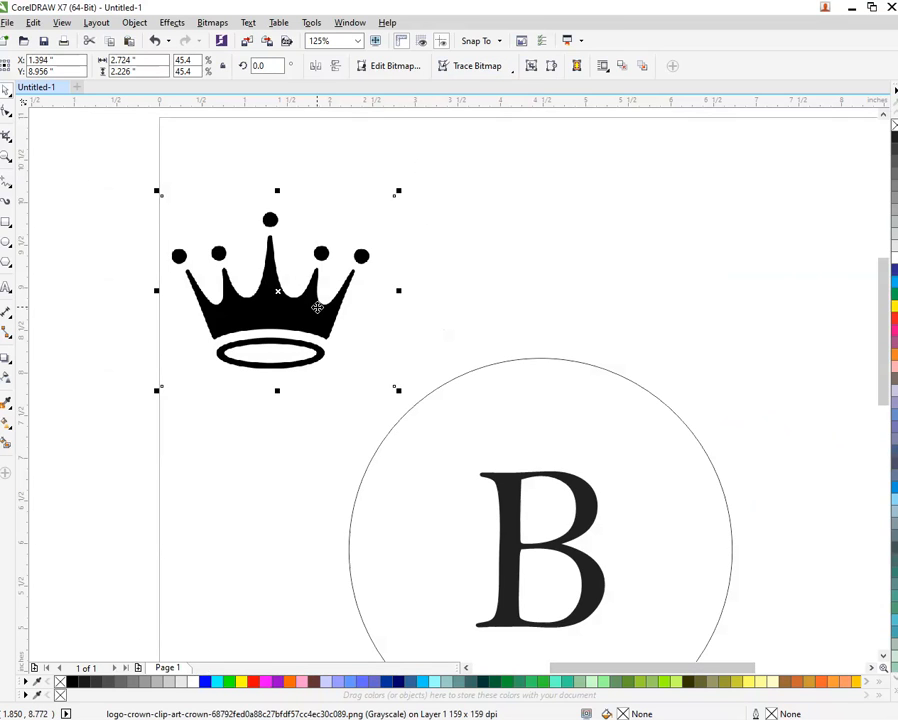
pyautogui.press('Delete')
pyautogui.hotkey('ctrl', 'i')
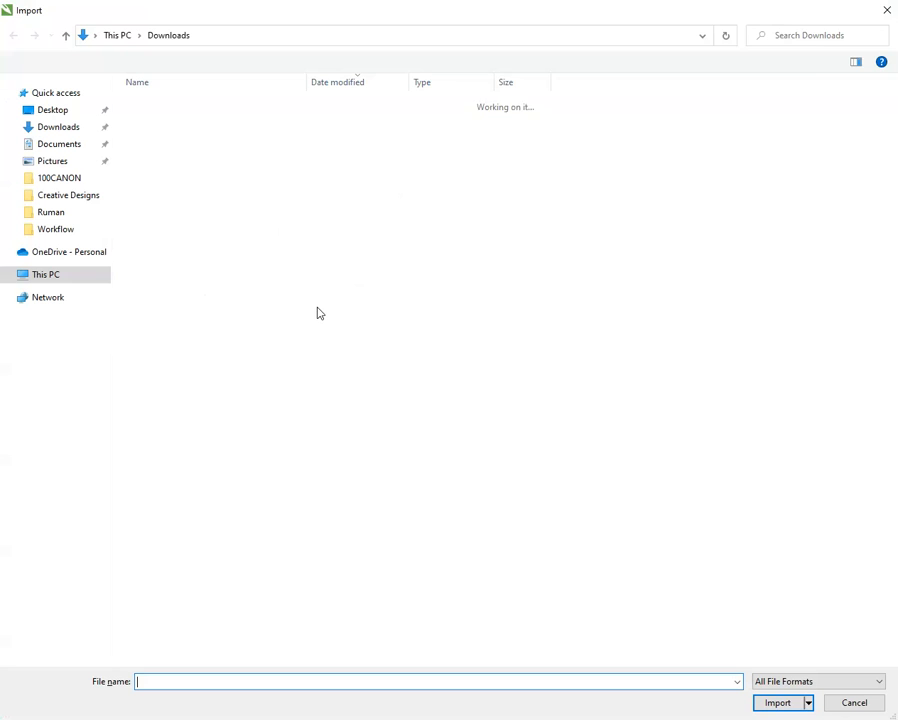
pyautogui.click(205, 124)
pyautogui.doubleClick(205, 128)
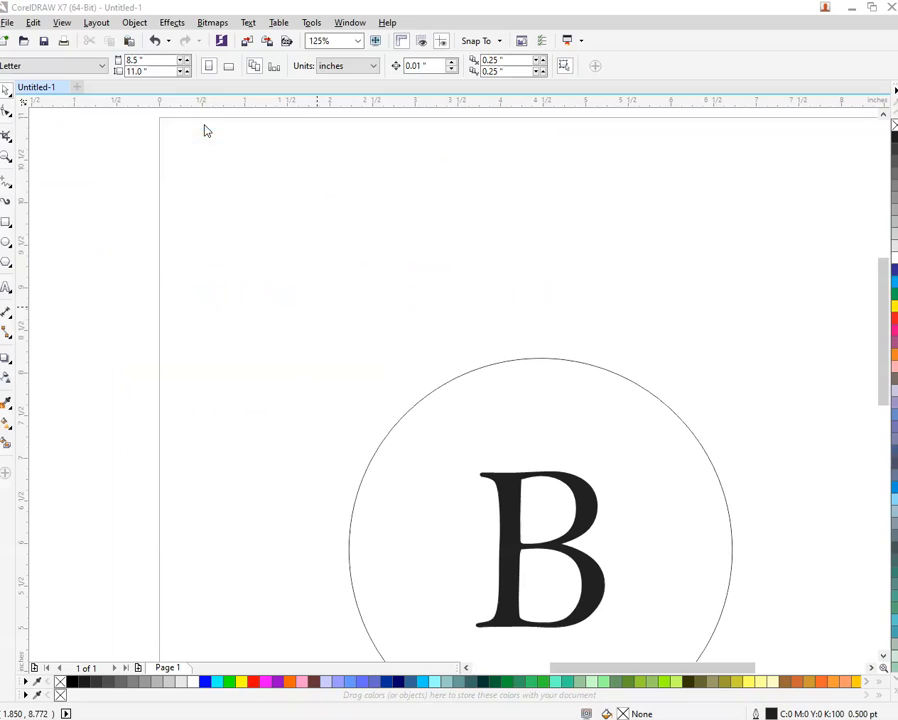
pyautogui.click(154, 200)
pyautogui.scroll(-2, 272, 200)
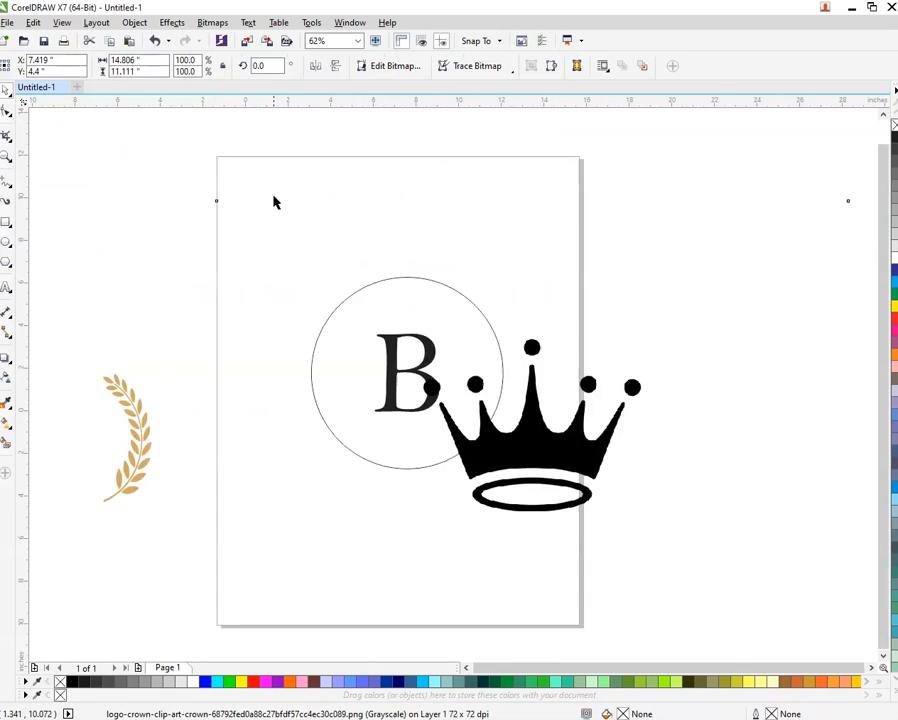
pyautogui.moveTo(415, 342); pyautogui.dragTo(628, 342)
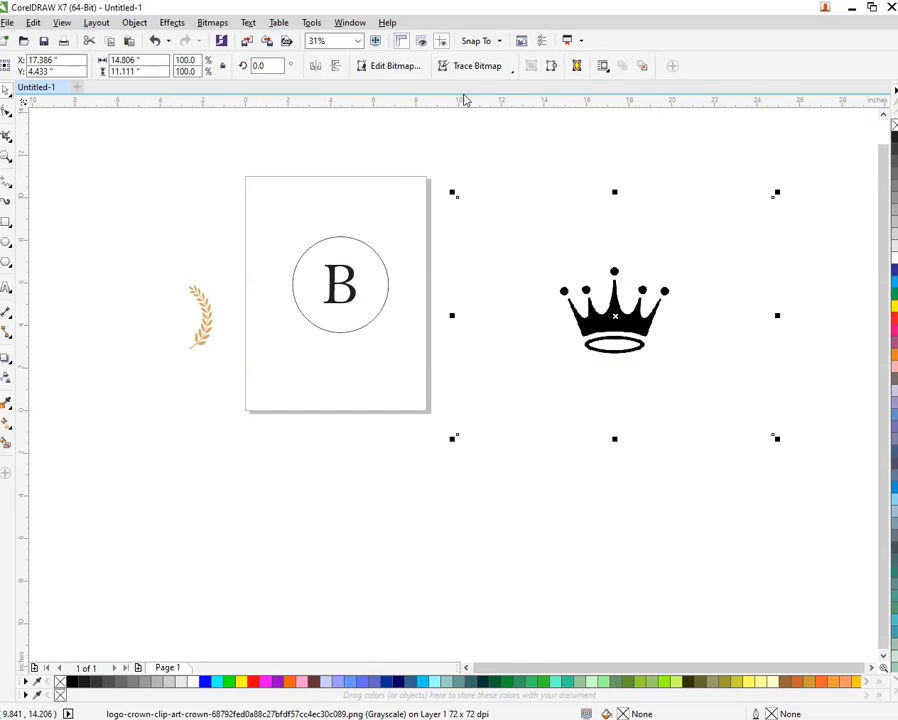
# - Convert the full-size crown bitmap to a vector with Quick Trace and delete the original bitmap
pyautogui.click(470, 65)
pyautogui.click(494, 82)
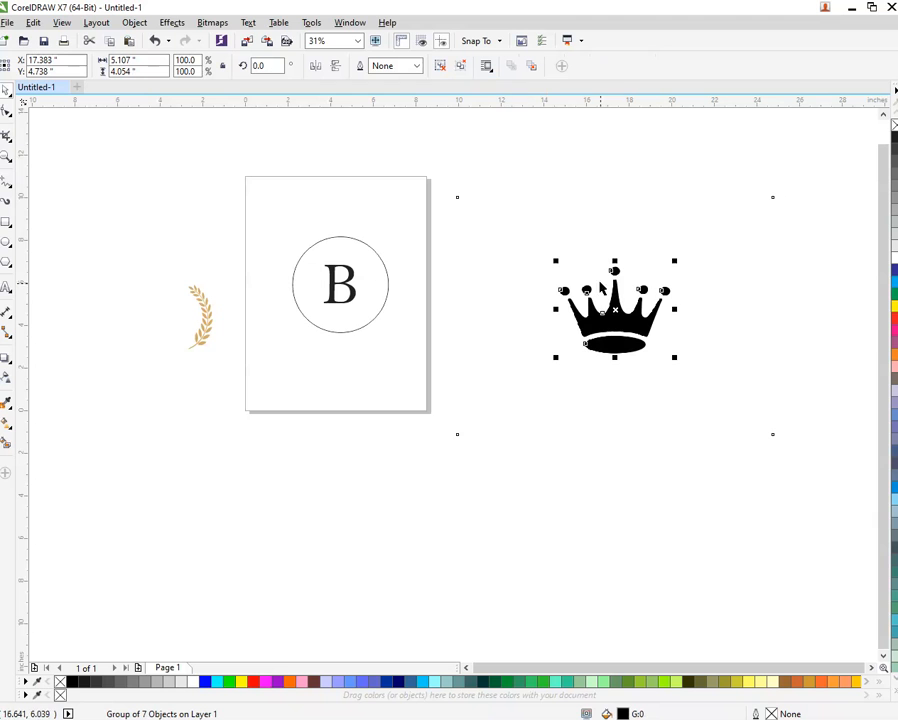
pyautogui.moveTo(618, 316)
pyautogui.mouseDown()
pyautogui.moveTo(516, 314)
pyautogui.moveTo(312, 429)
pyautogui.mouseUp()
pyautogui.click(620, 336)
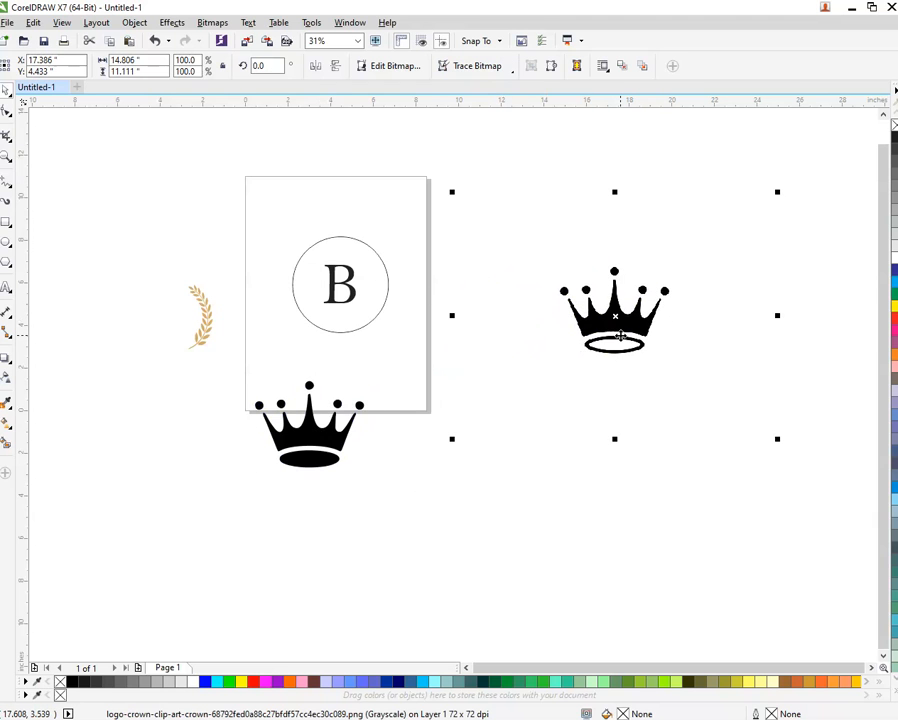
pyautogui.press('Delete')
# - Move the traced vector crown to the empty area right of the page
pyautogui.moveTo(365, 395)
pyautogui.mouseDown()
pyautogui.moveTo(629, 240)
pyautogui.moveTo(625, 226)
pyautogui.mouseUp()
pyautogui.scroll(2, 624, 226)
pyautogui.scroll(-1, 636, 294)
pyautogui.click(663, 344)
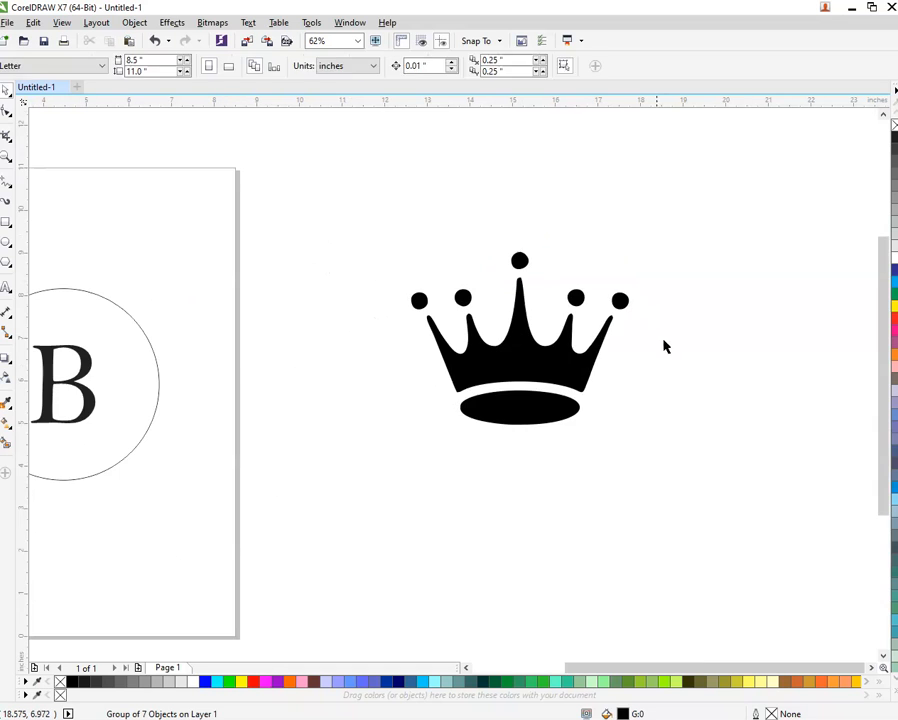
# - Ungroup the traced crown and delete the solid ellipse beneath its base
pyautogui.click(554, 346)
pyautogui.rightClick(554, 346)
pyautogui.click(630, 420)
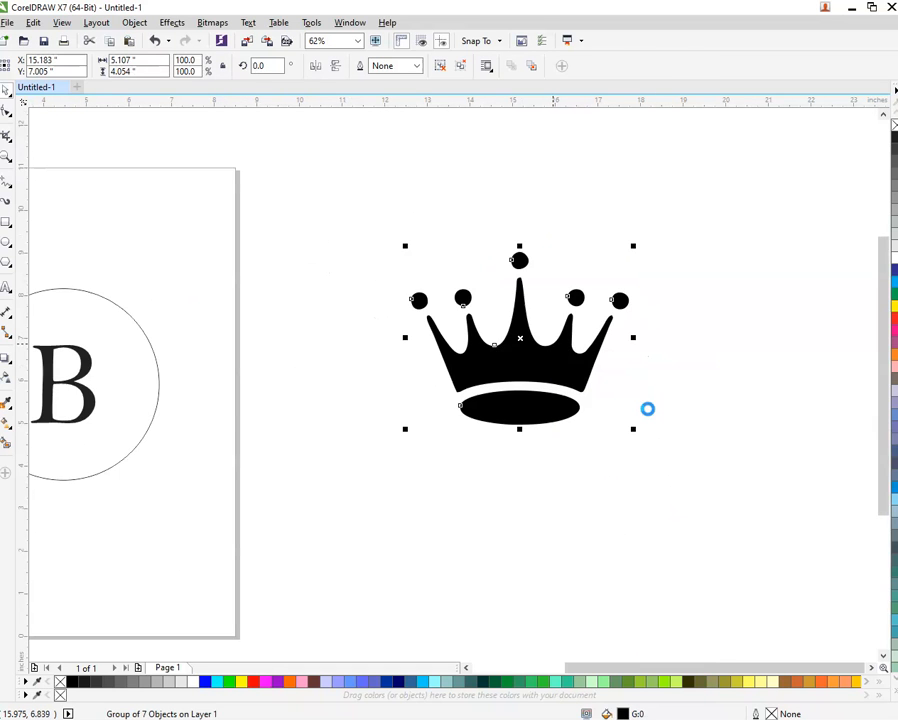
pyautogui.click(646, 408)
pyautogui.moveTo(548, 411); pyautogui.dragTo(530, 470)
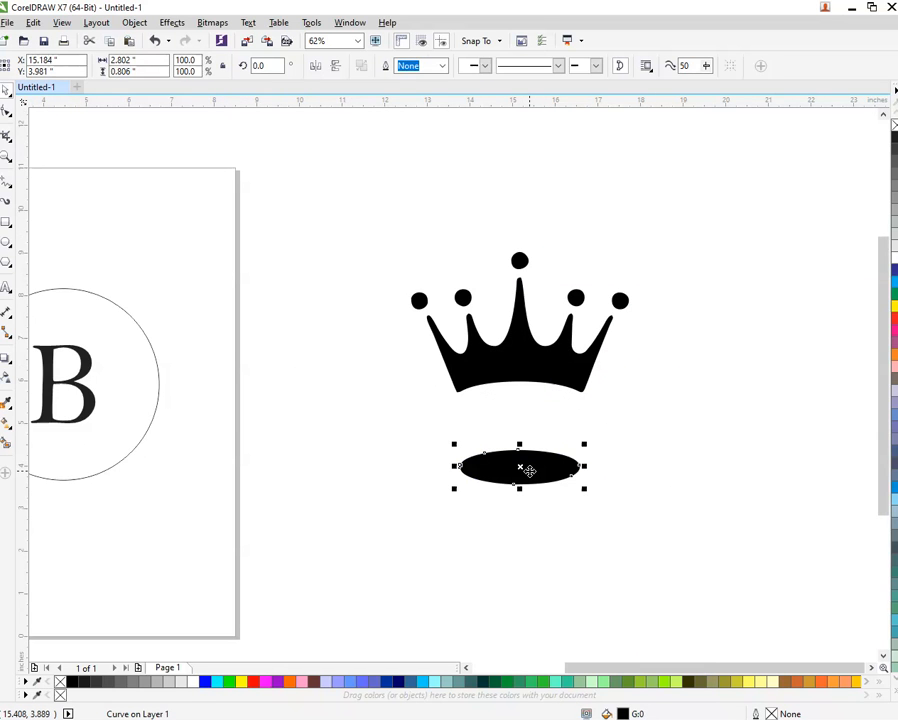
pyautogui.rightClick(521, 465)
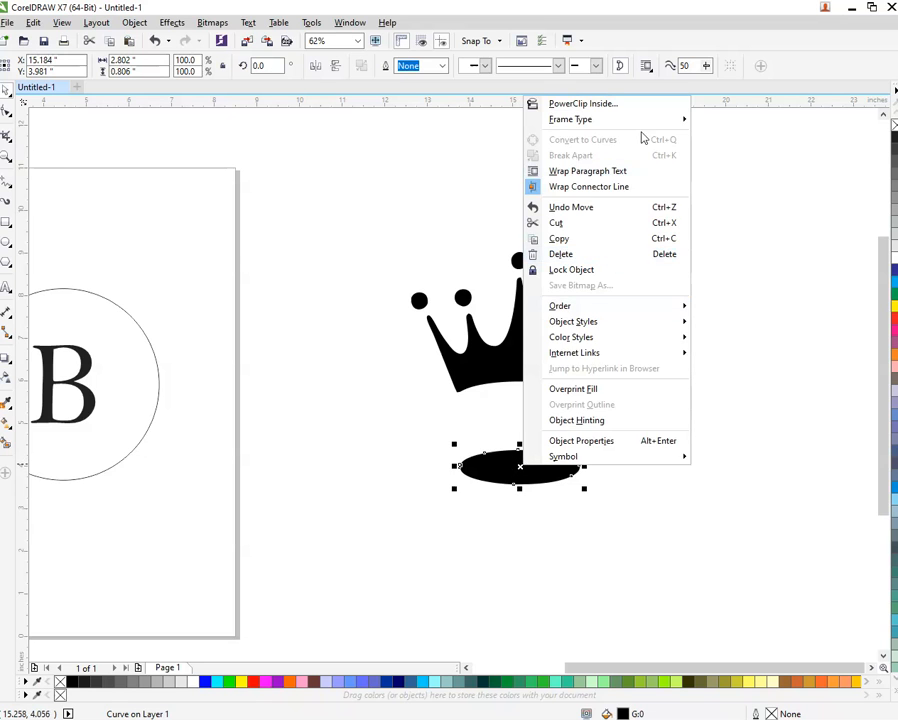
pyautogui.click(618, 254)
pyautogui.scroll(2, 464, 408)
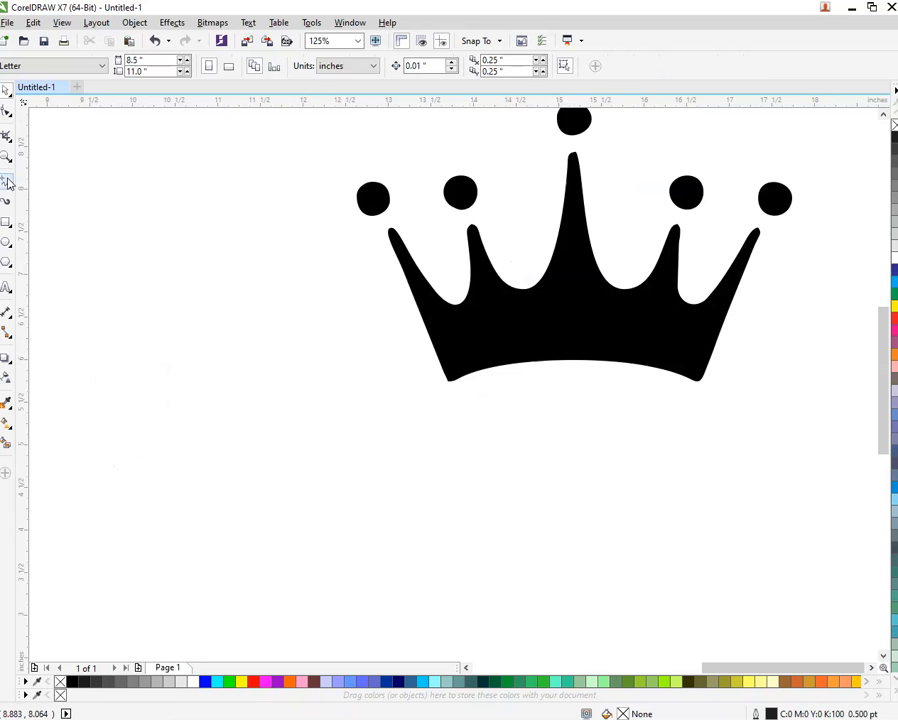
# - Draw a rectangle about 3.49 x 0.58 inches across the crown's curved bottom, its upper edge just above the arch's peak
pyautogui.click(6, 223)
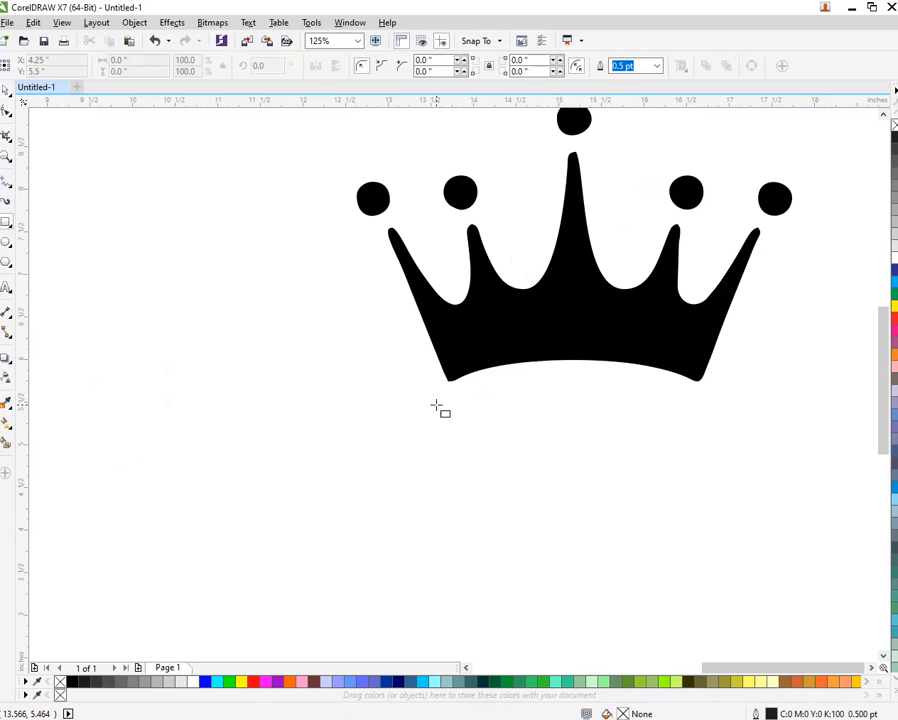
pyautogui.moveTo(437, 405); pyautogui.dragTo(726, 377)
pyautogui.scroll(2, 620, 365)
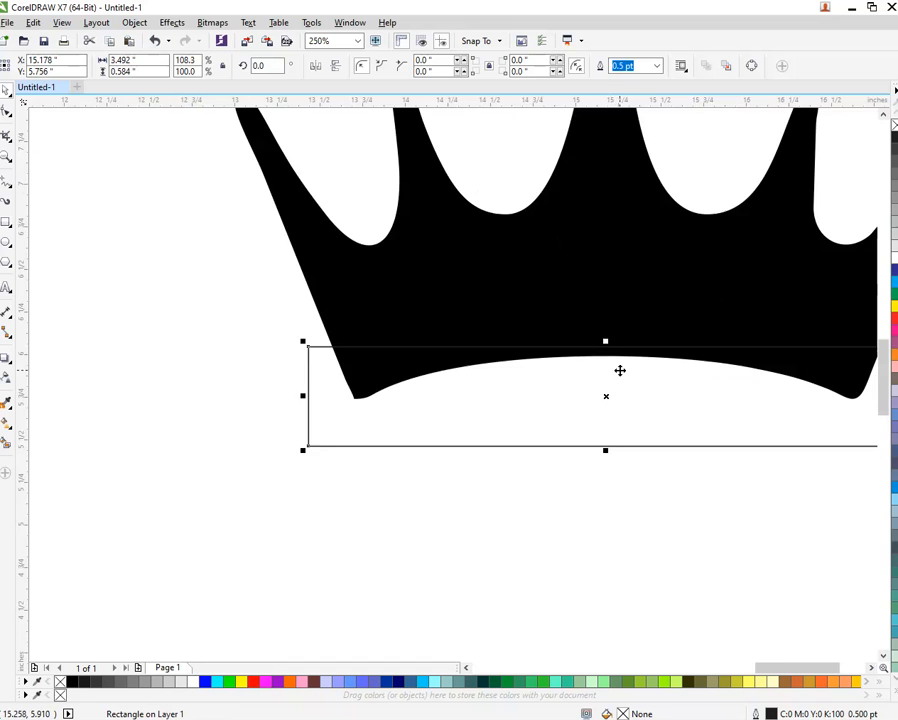
pyautogui.scroll(3, 620, 370)
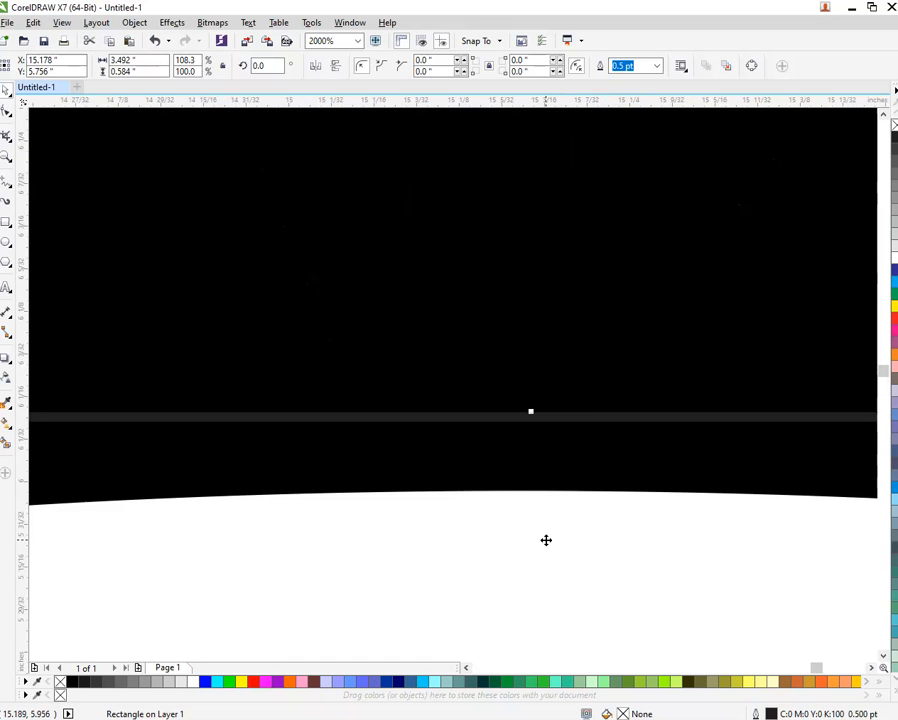
pyautogui.moveTo(546, 534); pyautogui.dragTo(545, 581)
pyautogui.scroll(-3, 557, 419)
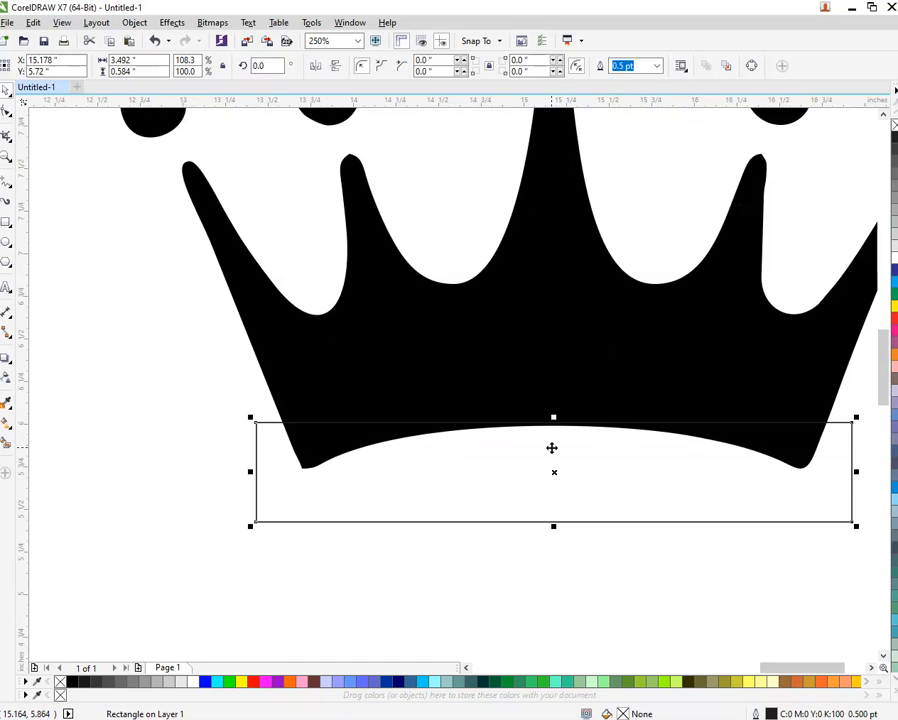
# - Trim the crown's curved bottom with the rectangle to give it a straight base
pyautogui.keyDown('shift'); pyautogui.click(536, 366); pyautogui.keyUp('shift')
pyautogui.click(405, 66)
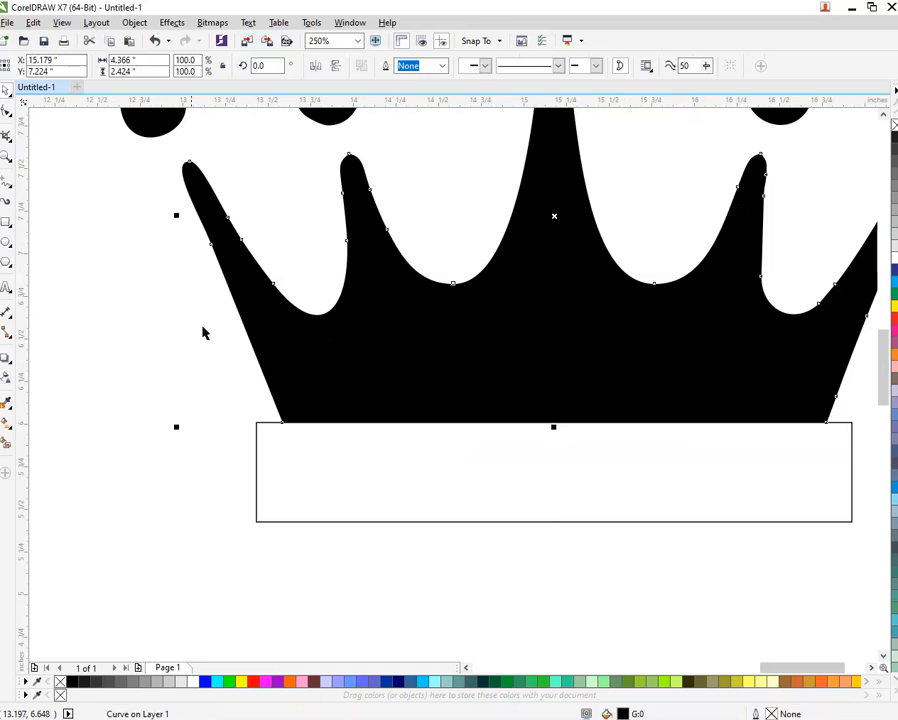
pyautogui.click(203, 333)
# - Shift the rectangle slightly below the crown and shrink it to a thin bar about 3.21 x 0.135 inches
pyautogui.moveTo(480, 480); pyautogui.dragTo(481, 487)
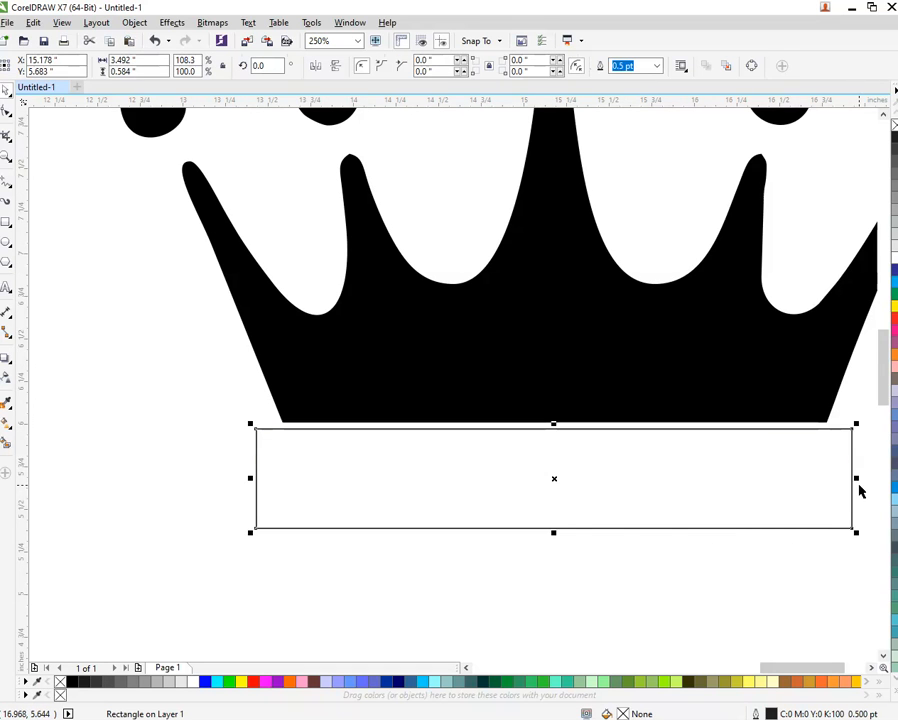
pyautogui.moveTo(856, 478); pyautogui.dragTo(845, 479)
pyautogui.moveTo(834, 475); pyautogui.dragTo(832, 478)
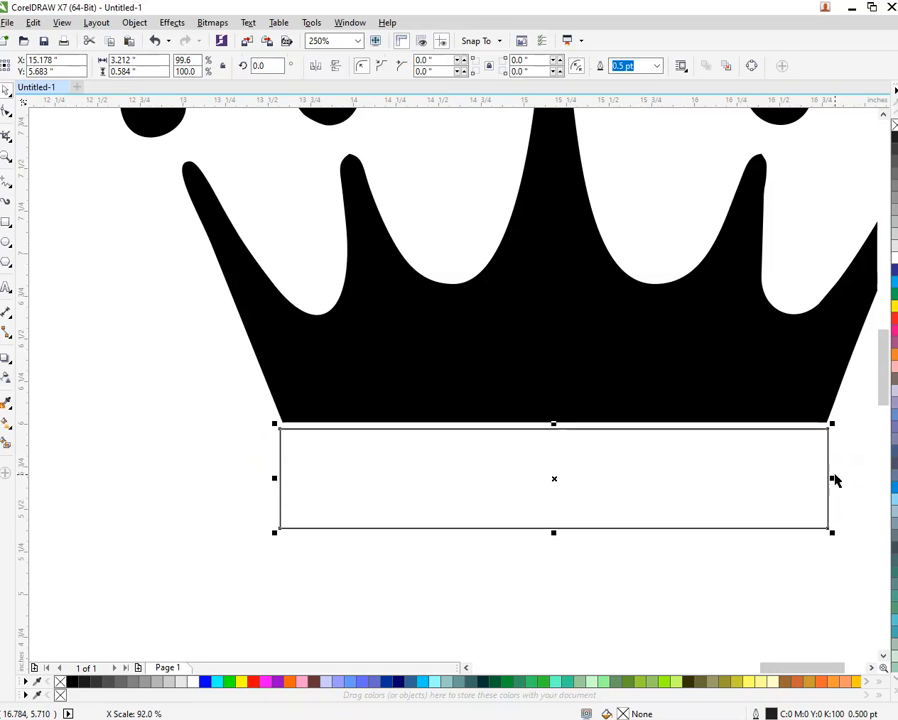
pyautogui.moveTo(553, 532); pyautogui.dragTo(552, 456)
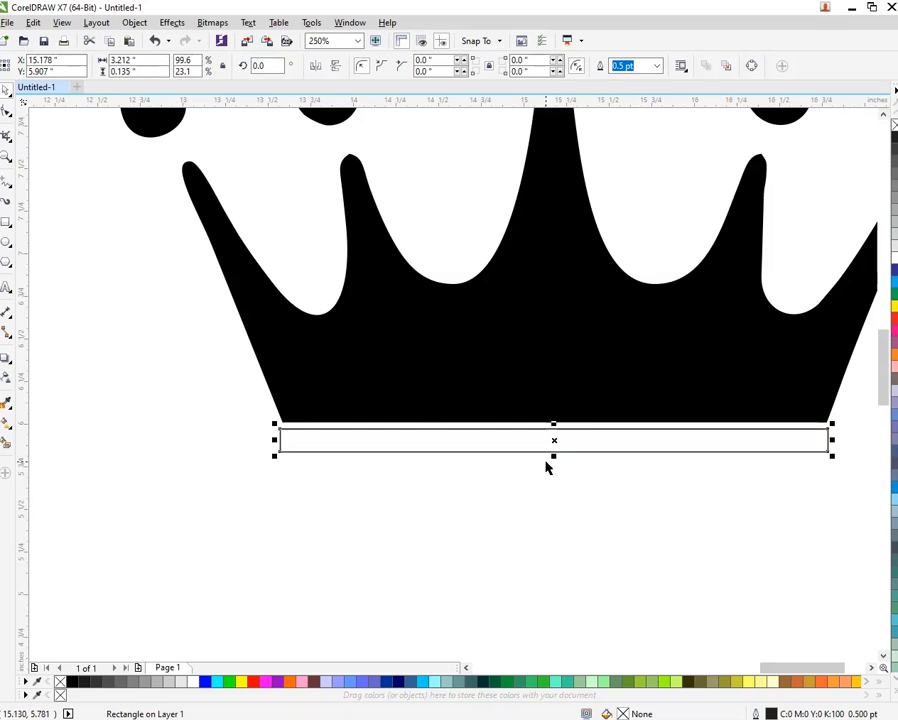
# - Round all corners of the thin bar to a radius of about 0.054 inches with the Shape tool
pyautogui.click(8, 112)
pyautogui.scroll(2, 281, 440)
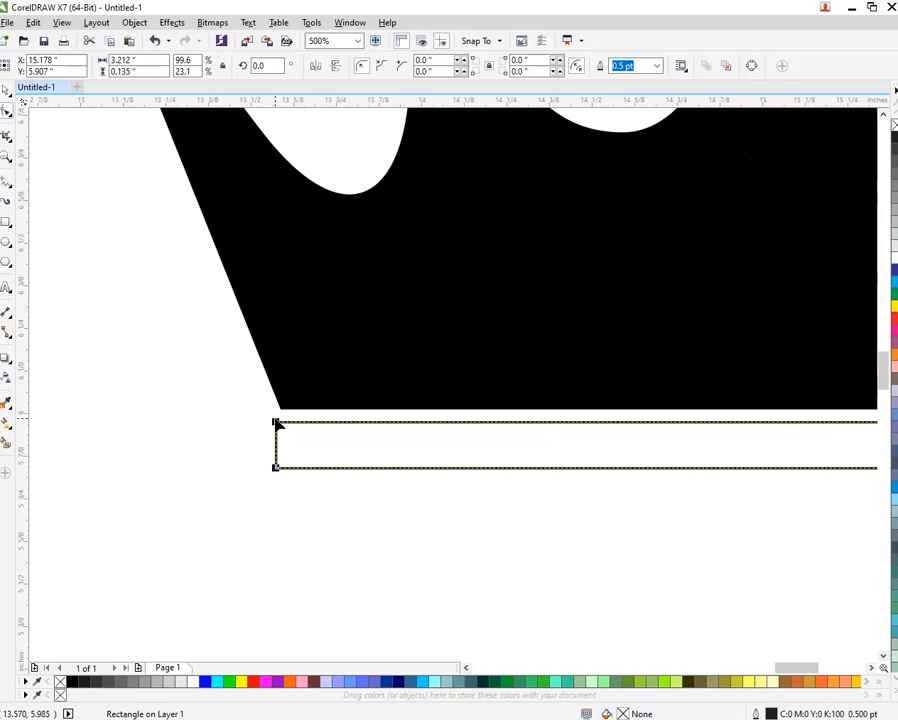
pyautogui.moveTo(276, 422); pyautogui.dragTo(294, 422)
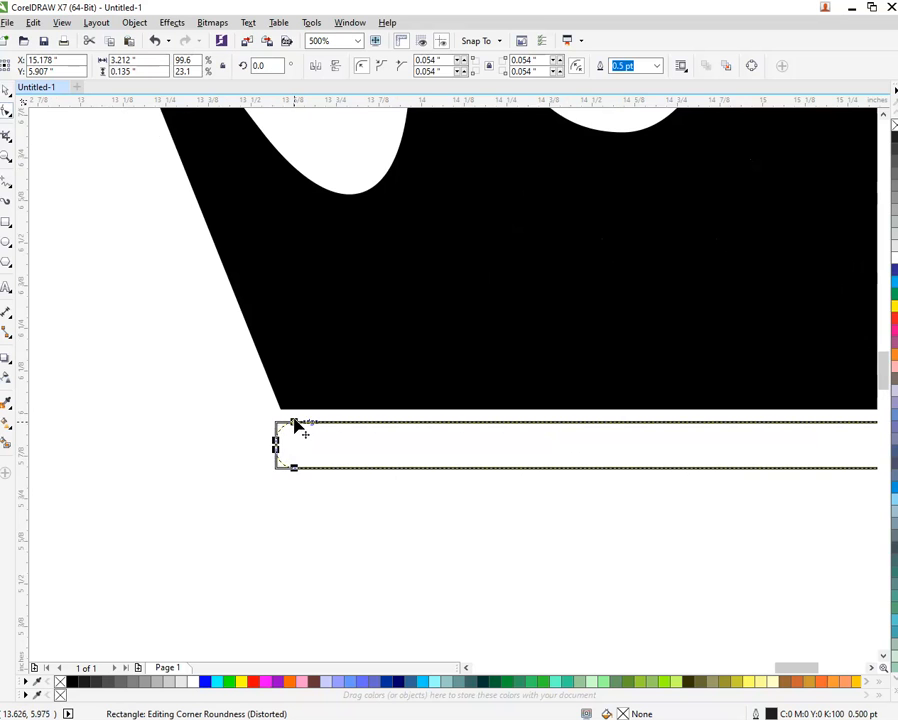
pyautogui.press('space')
pyautogui.scroll(-1, 229, 471)
pyautogui.click(312, 480)
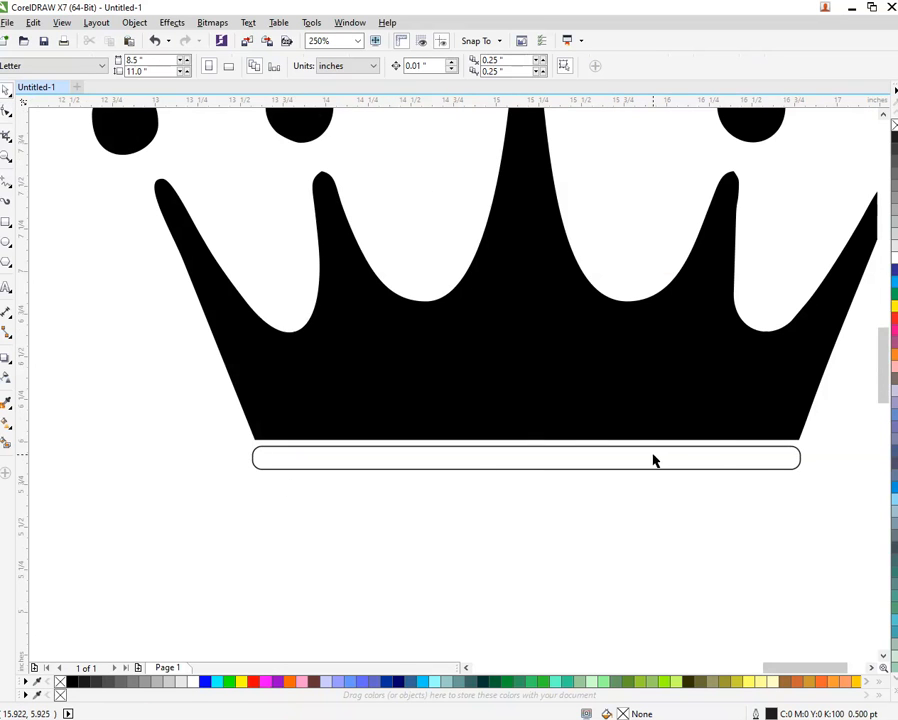
# - Narrow the rounded bar to about 3.19 inches to match the crown's base, and fill it black with no outline
pyautogui.scroll(3, 855, 450)
pyautogui.click(667, 451)
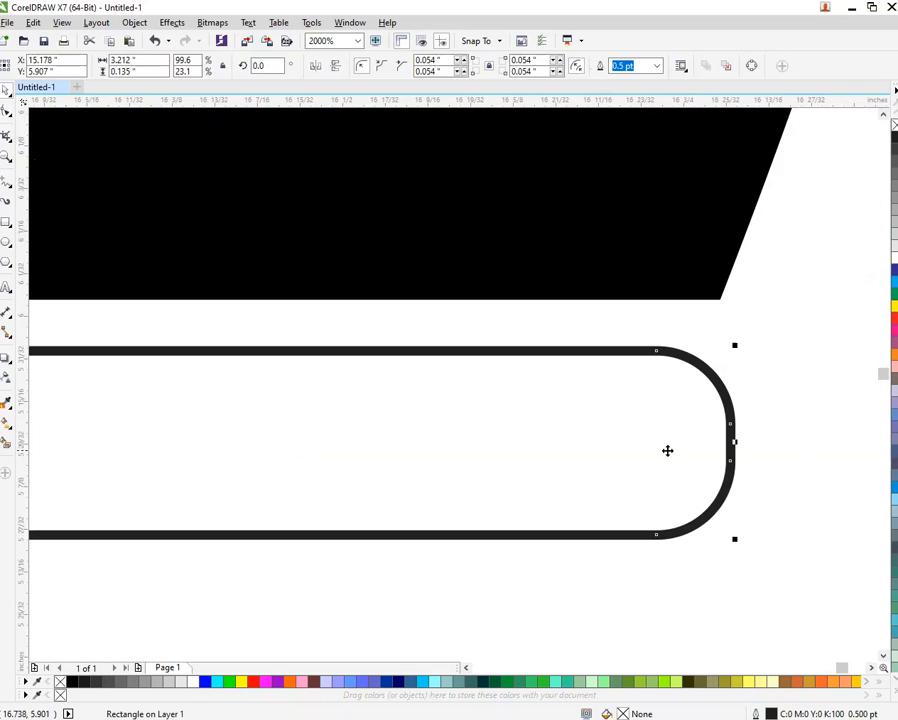
pyautogui.moveTo(736, 442); pyautogui.dragTo(718, 444)
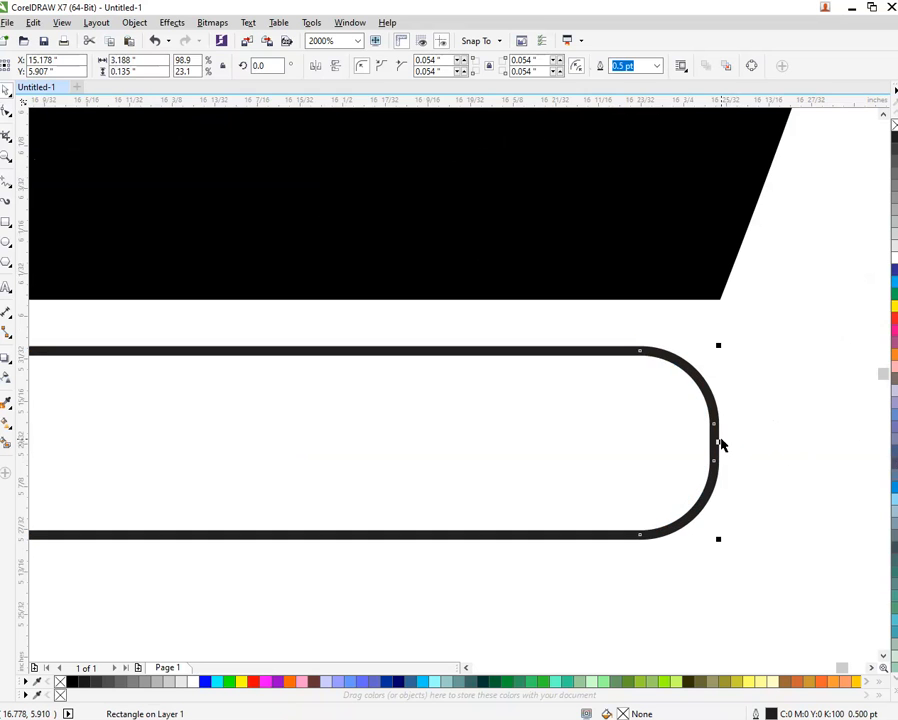
pyautogui.scroll(-3, 722, 444)
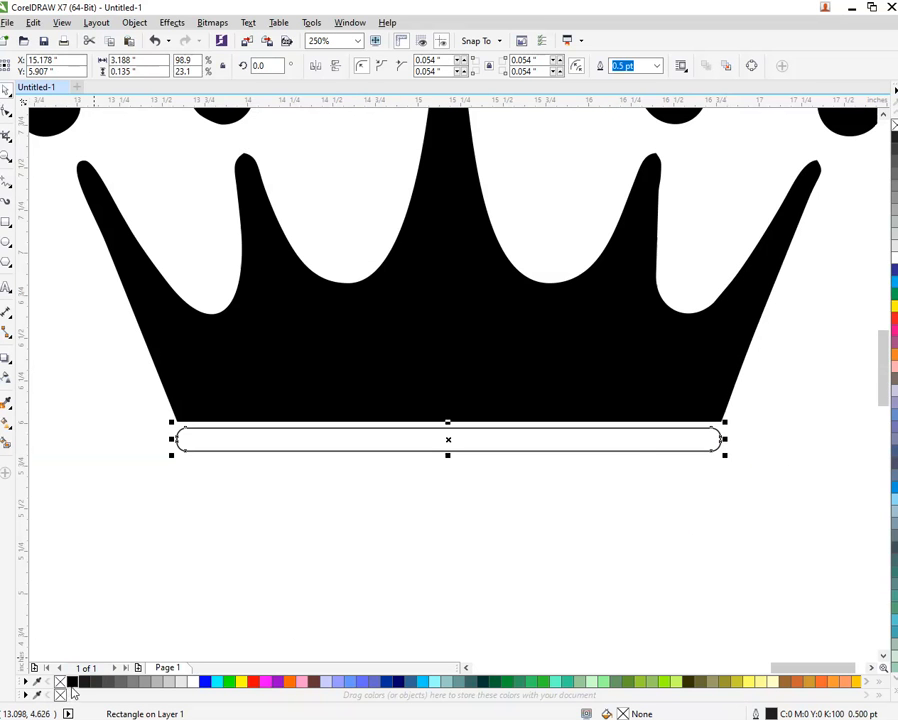
pyautogui.click(72, 683)
pyautogui.rightClick(60, 683)
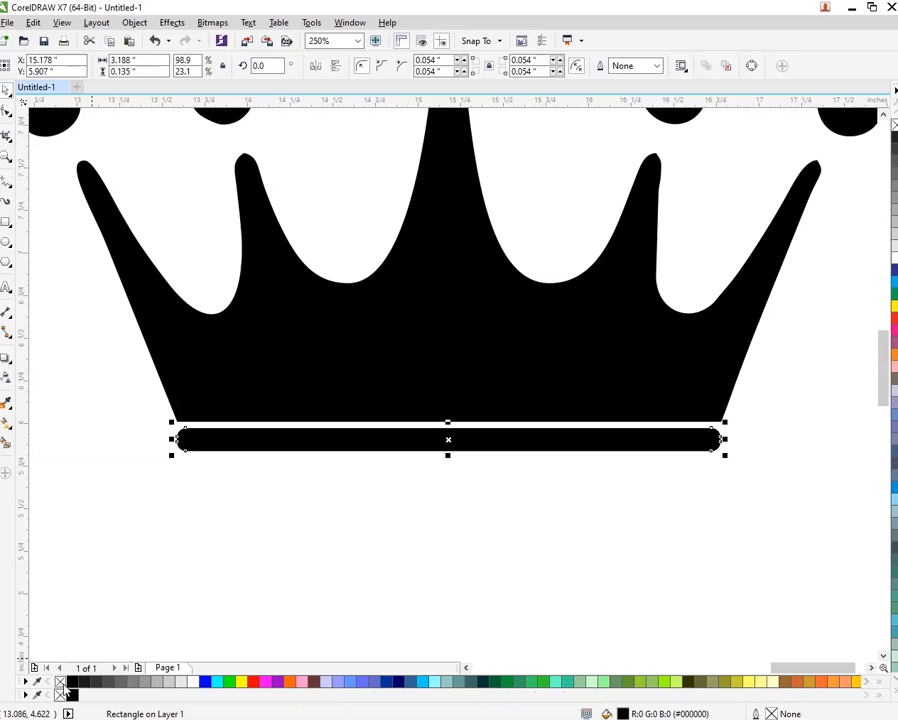
pyautogui.click(260, 570)
# - Group all the crown pieces together with the bar beneath them
pyautogui.scroll(-2, 290, 576)
pyautogui.moveTo(202, 338); pyautogui.dragTo(564, 628)
pyautogui.hotkey('ctrl', 'g')
pyautogui.scroll(-1, 572, 482)
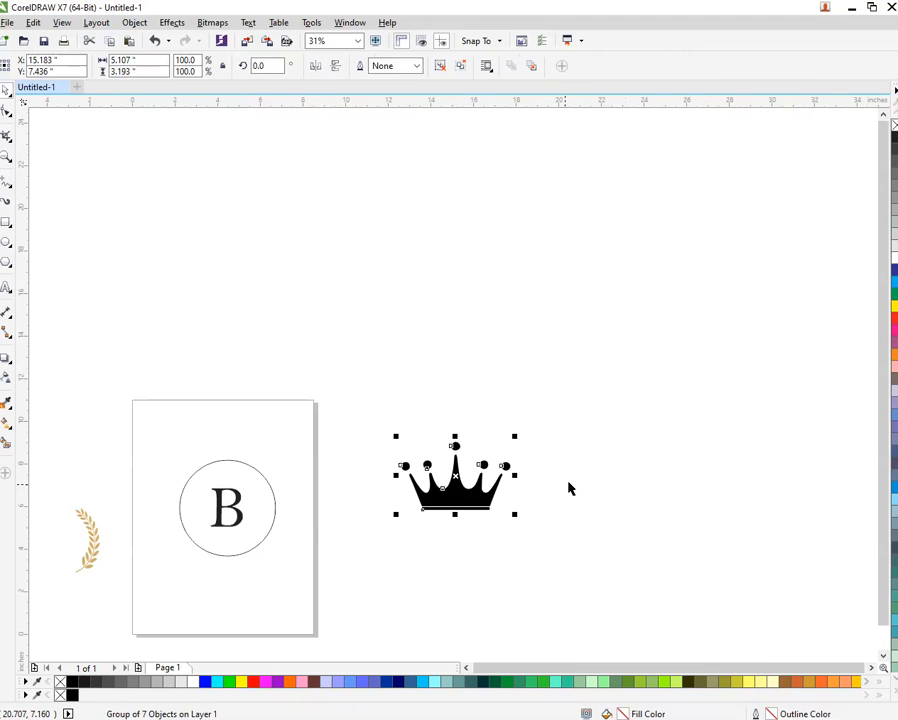
# - Scale down the grouped crown proportionally and position it just above the letter B inside the circle
pyautogui.moveTo(466, 494); pyautogui.dragTo(211, 492)
pyautogui.scroll(3, 211, 492)
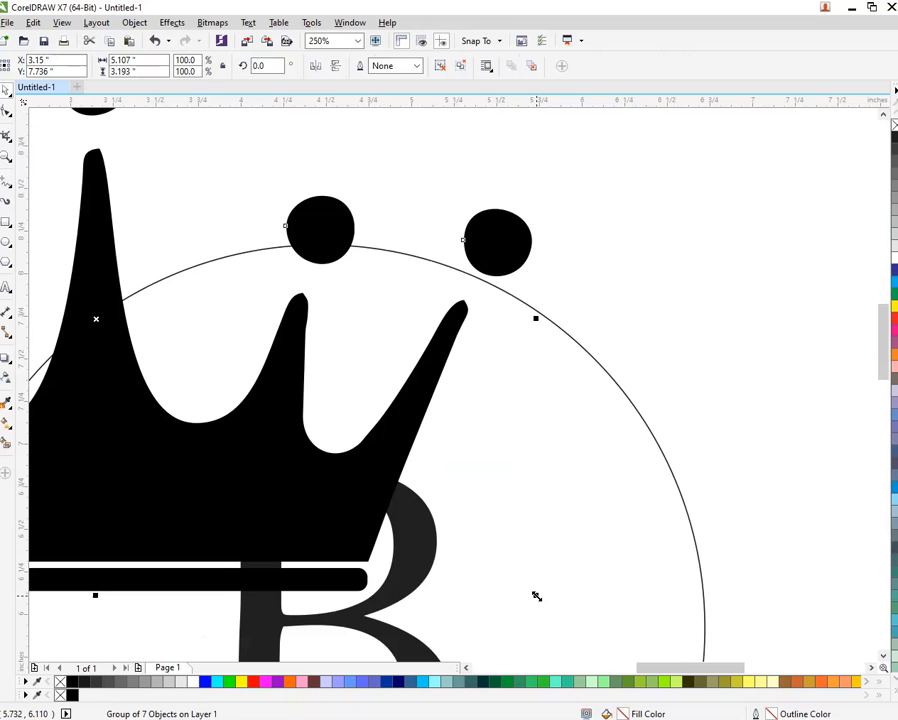
pyautogui.moveTo(537, 596); pyautogui.dragTo(270, 428)
pyautogui.moveTo(106, 384); pyautogui.dragTo(302, 414)
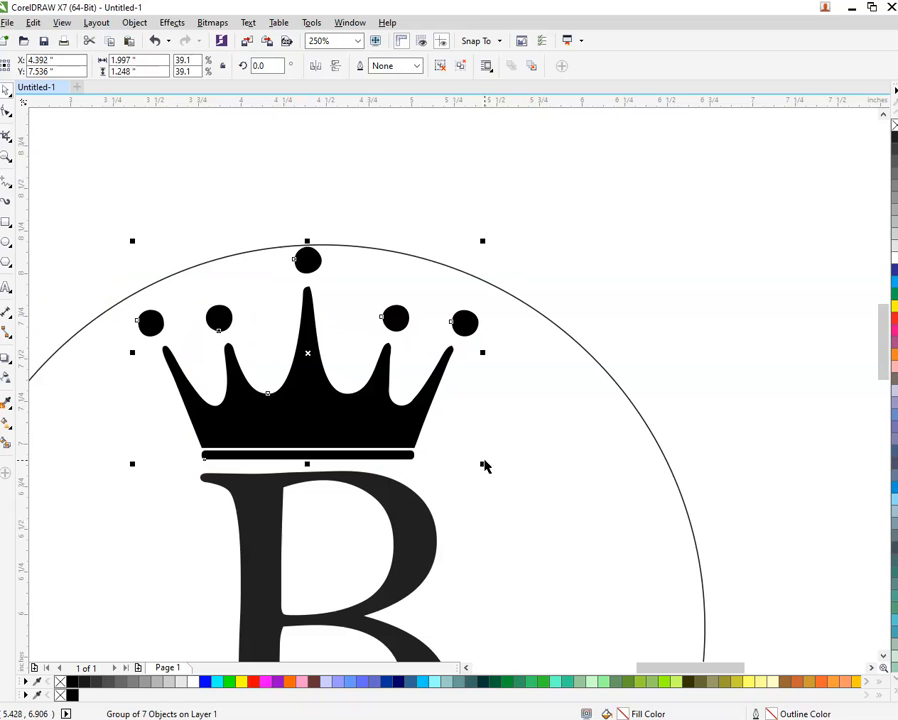
pyautogui.moveTo(484, 466); pyautogui.dragTo(448, 446)
pyautogui.moveTo(352, 412); pyautogui.dragTo(353, 436)
# - Fill the letter B with the same pure black as the crown's bar
pyautogui.click(612, 266)
pyautogui.click(425, 545)
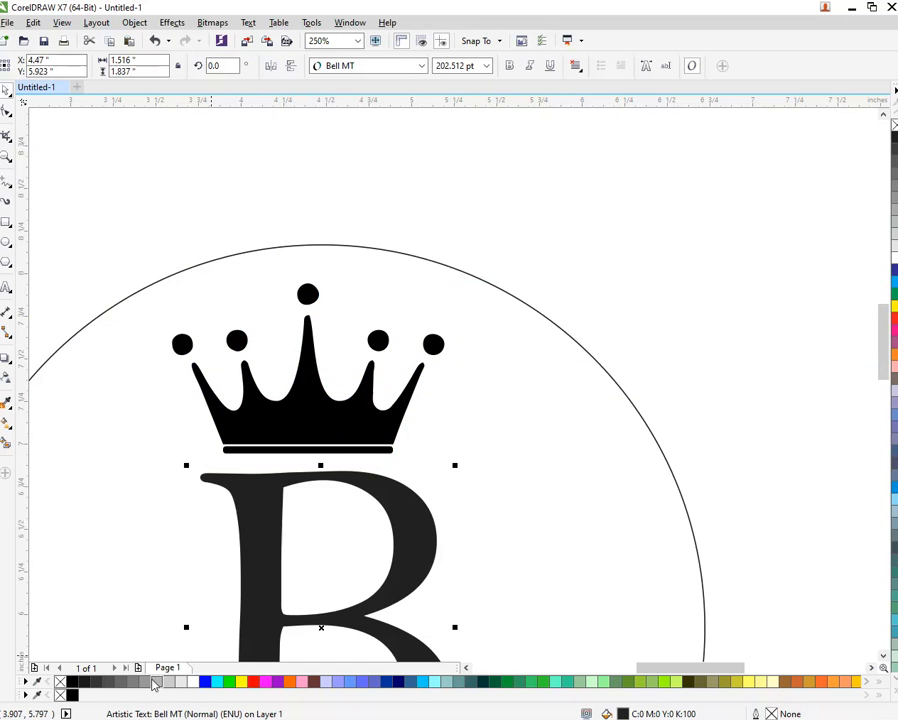
pyautogui.click(72, 694)
pyautogui.click(712, 308)
pyautogui.scroll(-2, 448, 296)
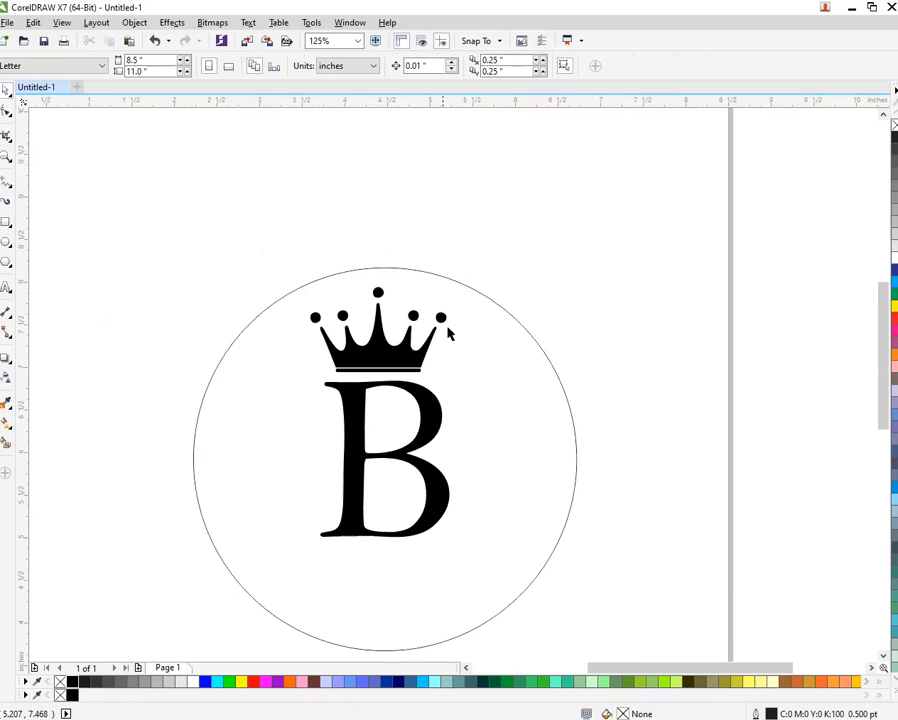
# - Group the crown together with the letter B
pyautogui.scroll(-2, 446, 491)
pyautogui.moveTo(298, 278); pyautogui.dragTo(510, 546)
pyautogui.hotkey('ctrl', 'g')
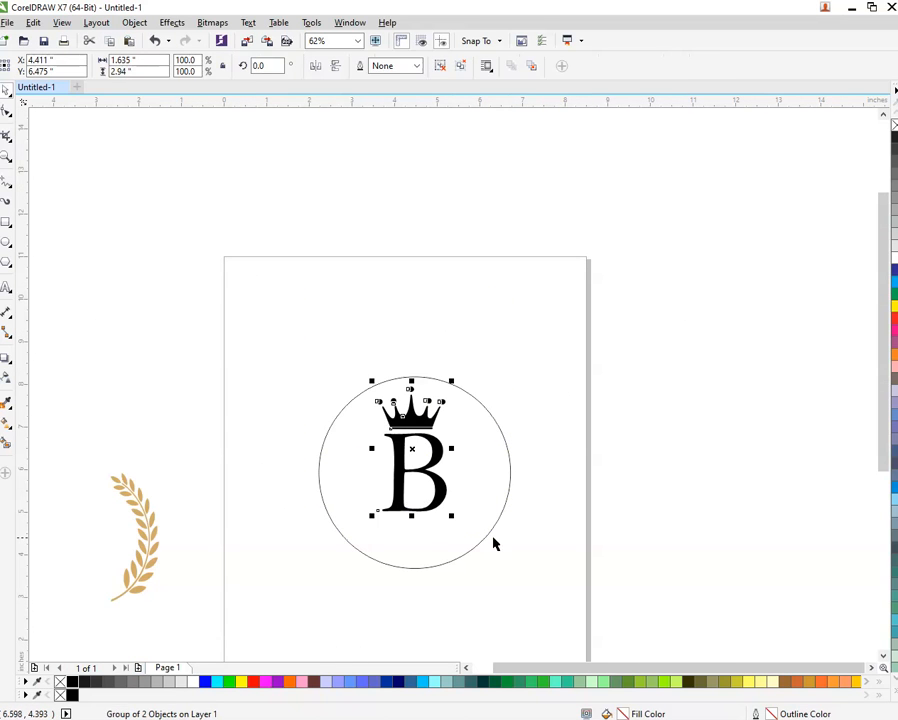
# - Center the crown and letter group within the circle, and shift it slightly upward
pyautogui.keyDown('shift'); pyautogui.click(433, 551); pyautogui.keyUp('shift')
pyautogui.press('c')
pyautogui.press('e')
pyautogui.press('Escape')
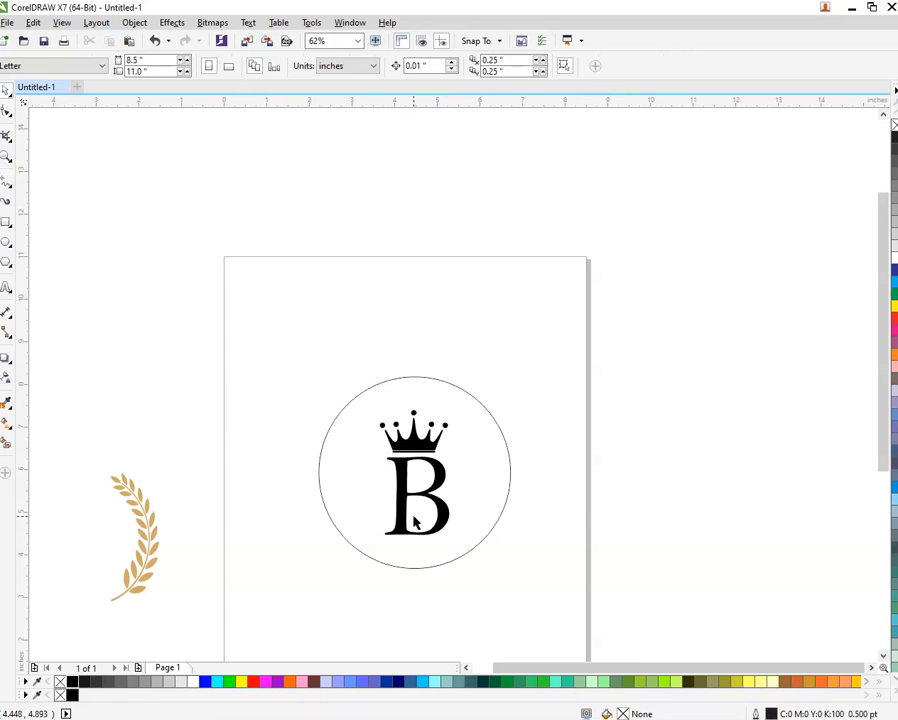
pyautogui.moveTo(445, 517); pyautogui.dragTo(445, 504)
pyautogui.press('Escape')
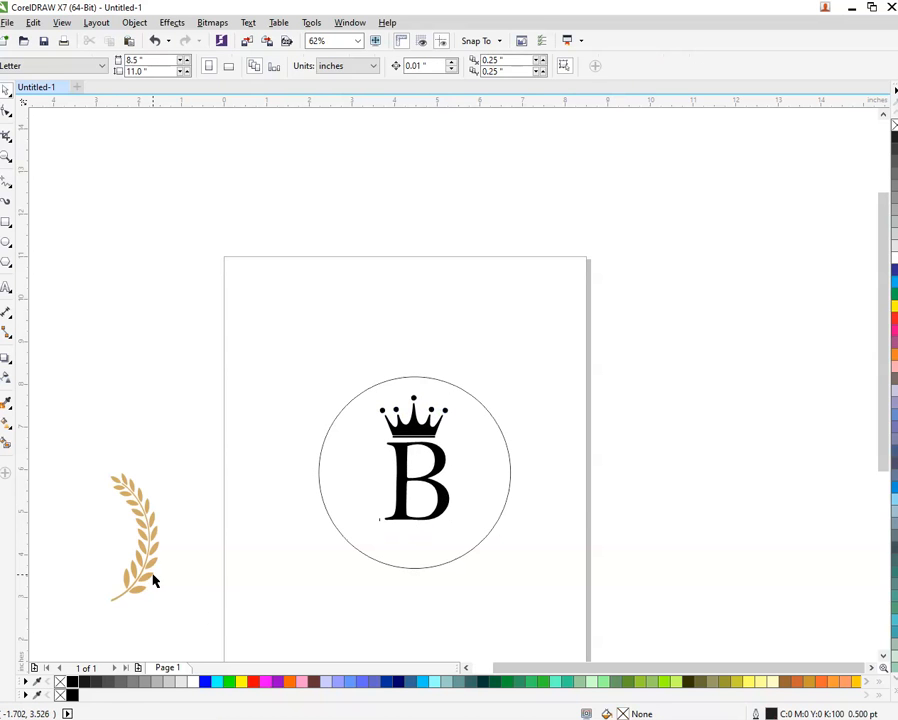
# - Move the gold laurel branch beside the circle on its left, and ungroup it into separate leaves and stem
pyautogui.moveTo(152, 580); pyautogui.dragTo(286, 526)
pyautogui.scroll(2, 286, 526)
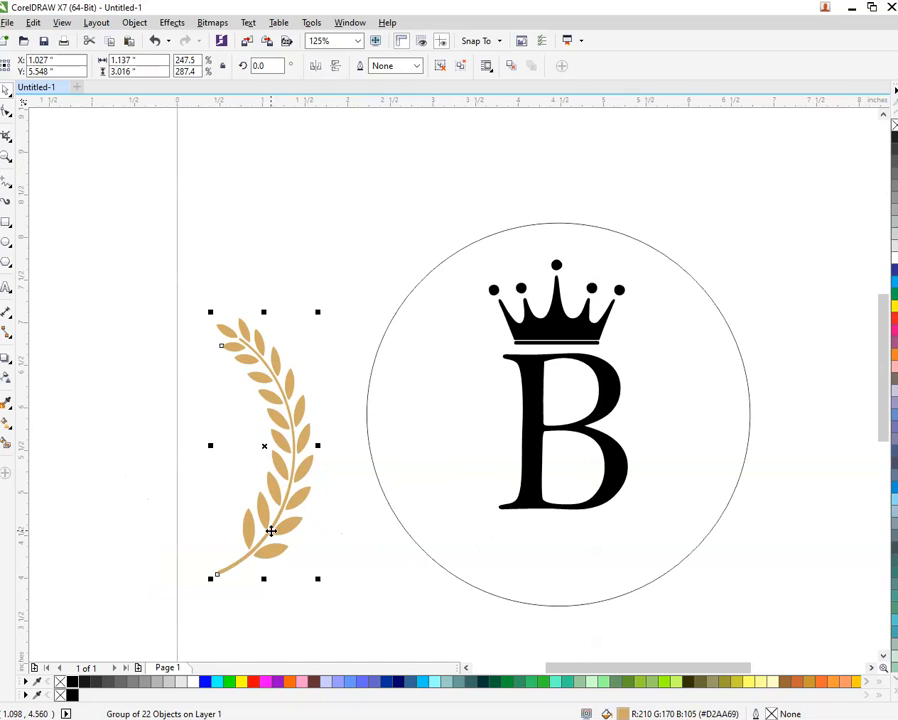
pyautogui.rightClick(271, 549)
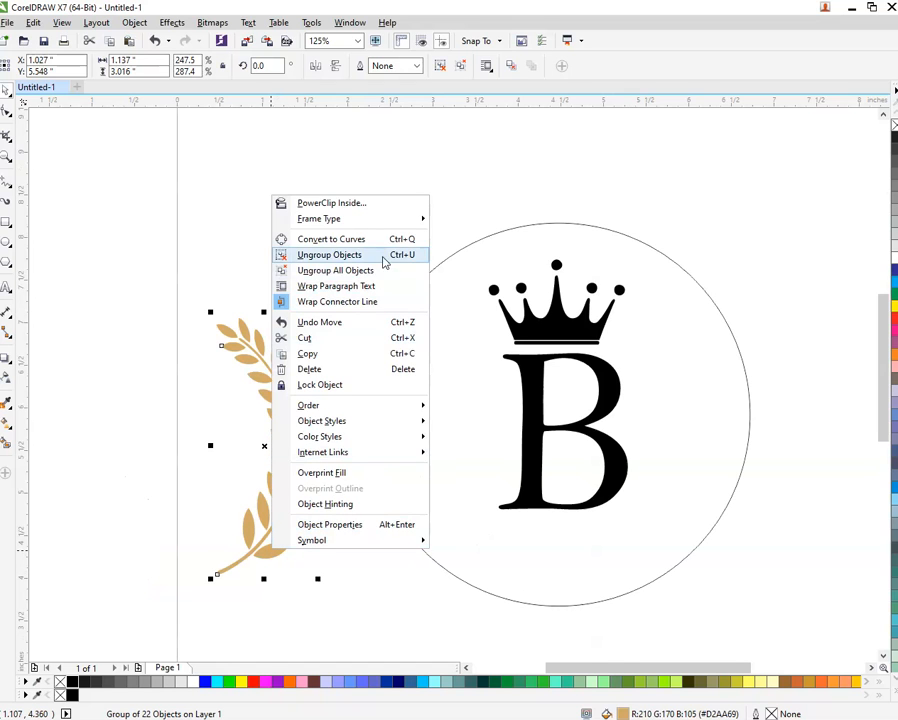
pyautogui.click(386, 257)
pyautogui.click(435, 224)
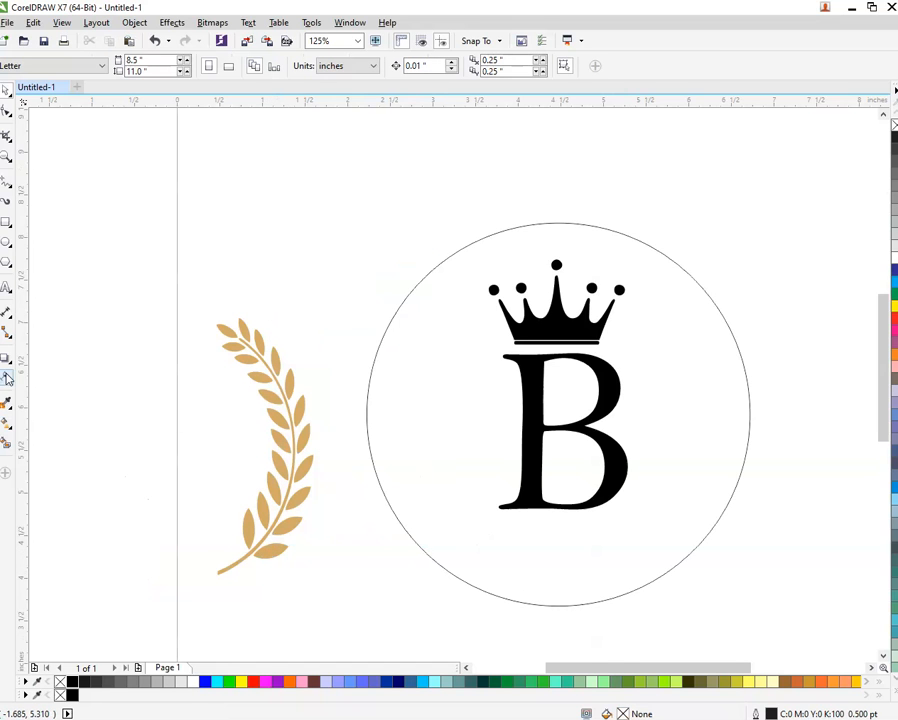
# - Fill the lowest pair of laurel leaves red
pyautogui.click(248, 546)
pyautogui.keyDown('shift'); pyautogui.click(251, 527); pyautogui.keyUp('shift')
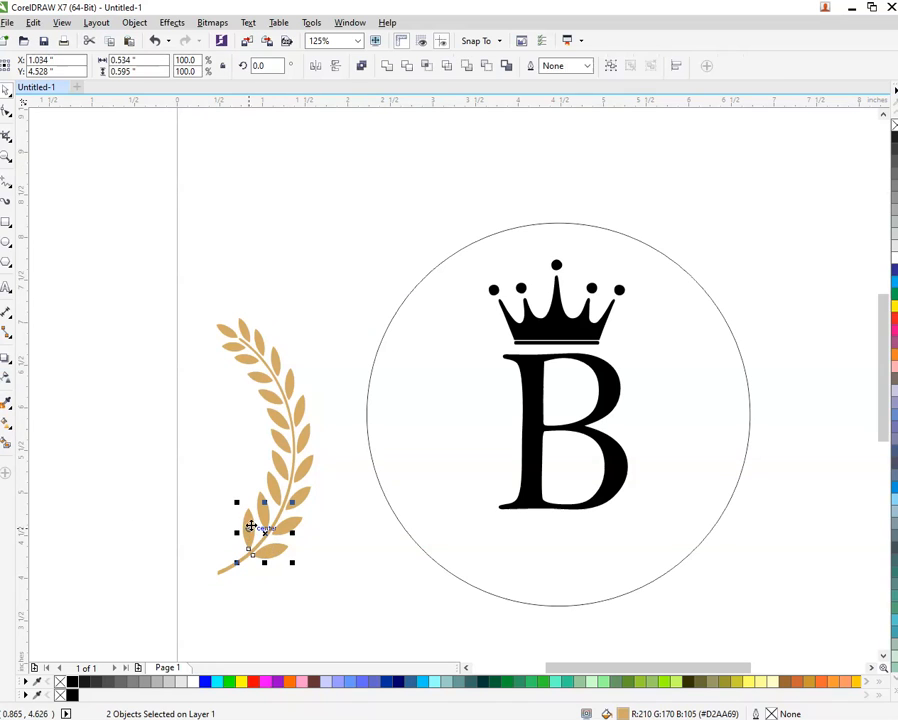
pyautogui.click(253, 681)
pyautogui.click(266, 632)
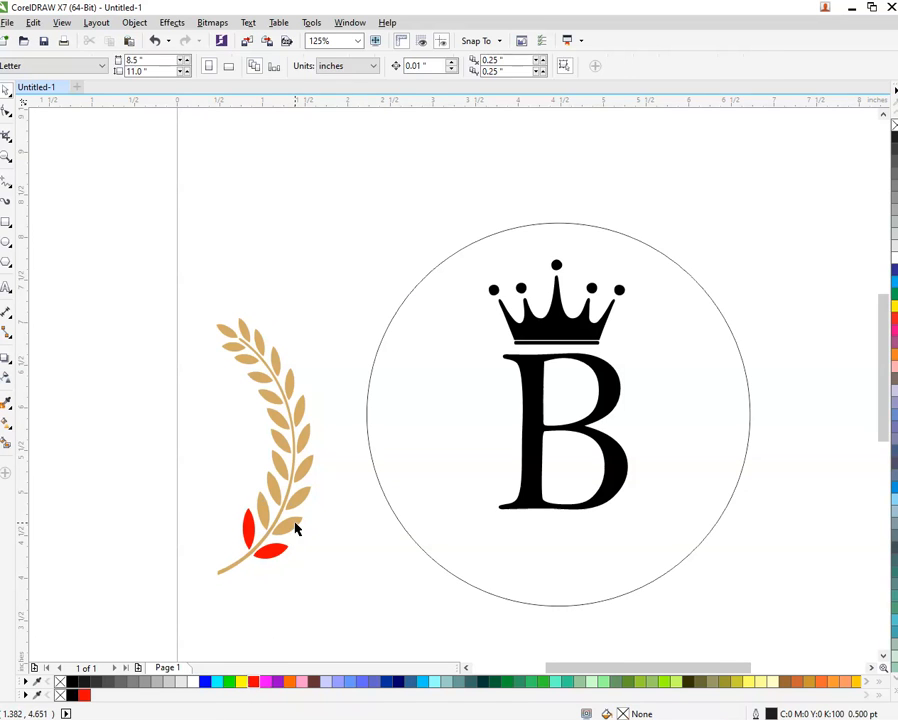
# - Fill the second pair of laurel leaves from the bottom blue
pyautogui.click(268, 524)
pyautogui.keyDown('shift'); pyautogui.click(262, 500); pyautogui.keyUp('shift')
pyautogui.click(205, 681)
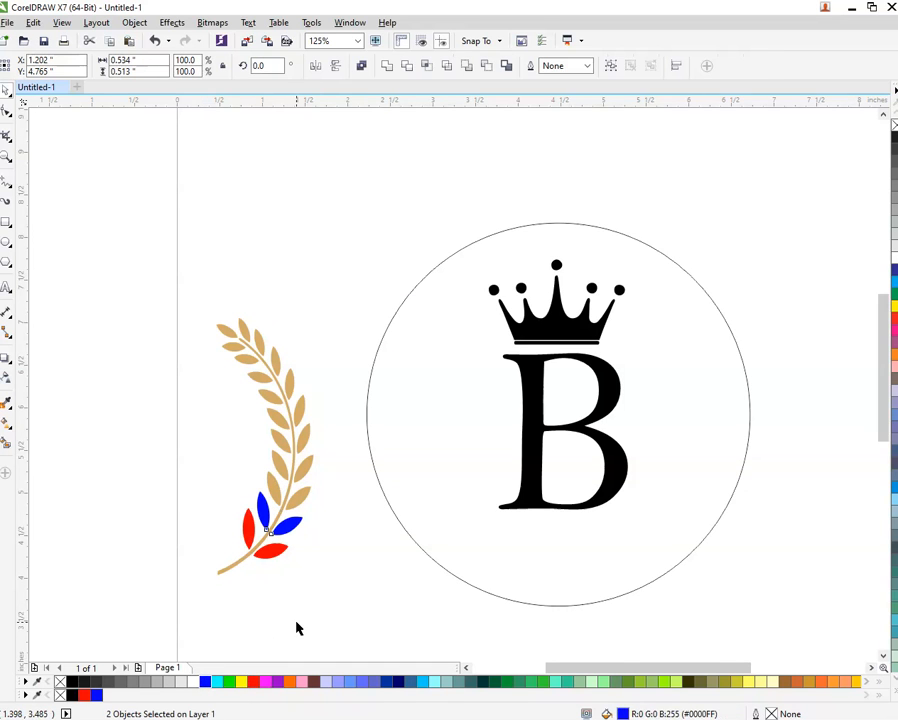
pyautogui.click(296, 628)
# - Sample the red of the lowest leaf and apply it to every second pair of leaves up the laurel branch
pyautogui.click(6, 404)
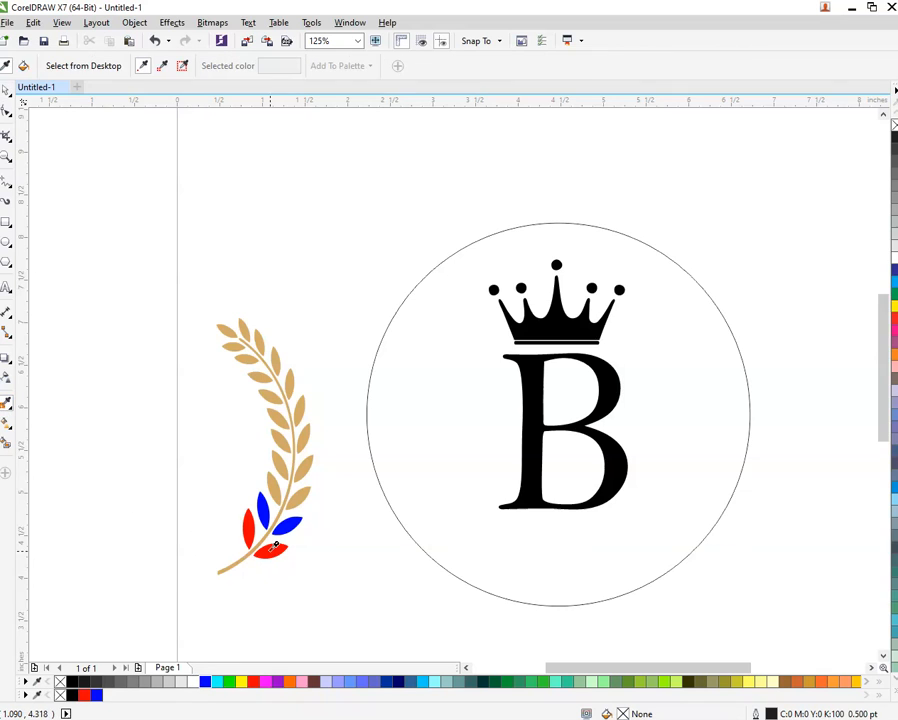
pyautogui.scroll(3, 276, 545)
pyautogui.click(276, 545)
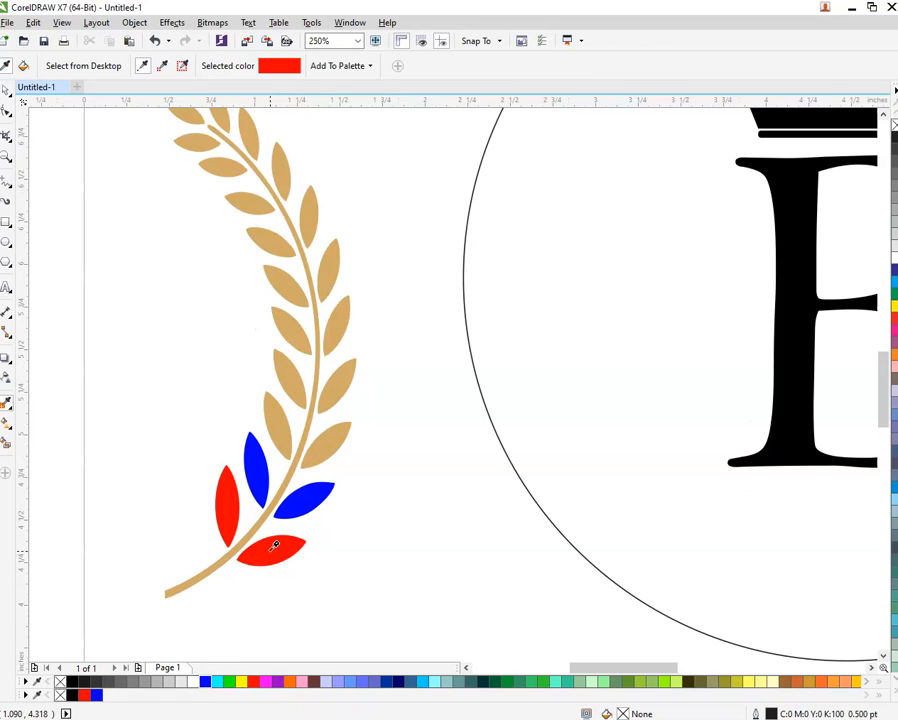
pyautogui.click(324, 444)
pyautogui.click(285, 404)
pyautogui.click(325, 328)
pyautogui.click(296, 327)
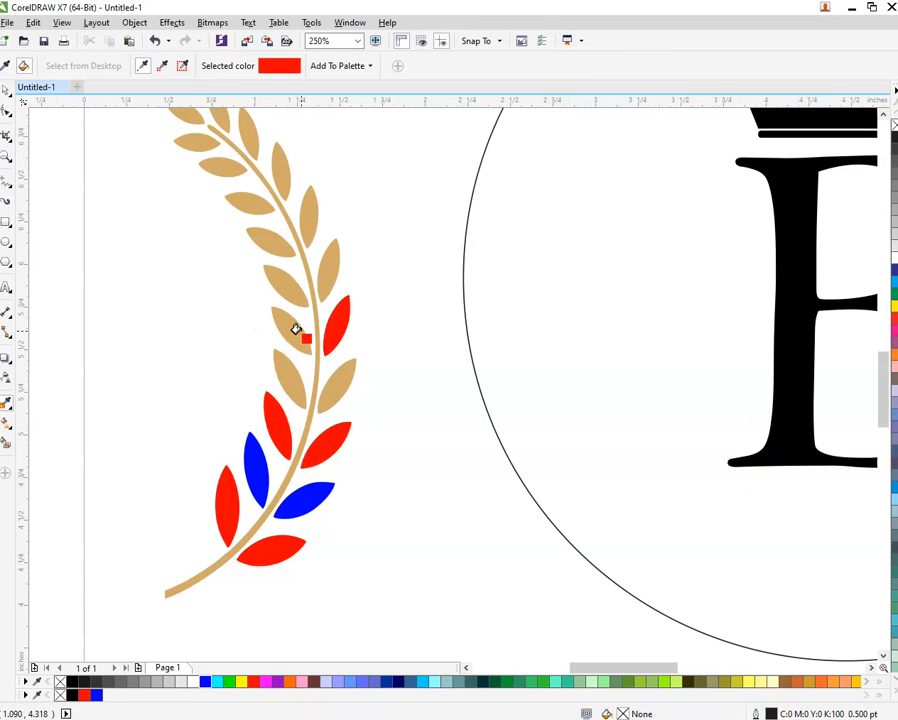
pyautogui.click(302, 209)
pyautogui.click(258, 236)
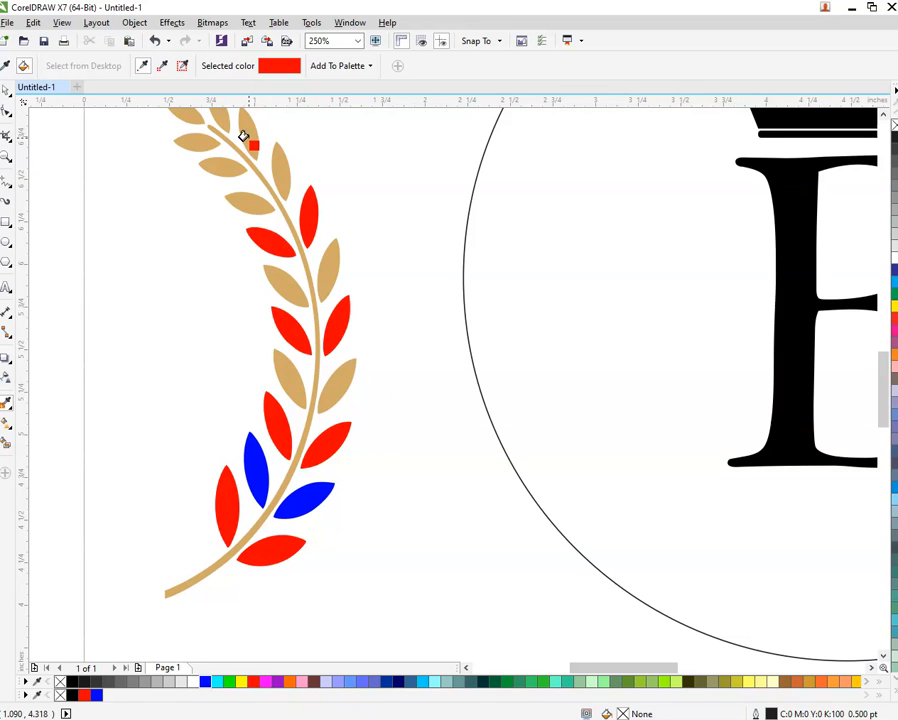
pyautogui.click(245, 137)
pyautogui.click(220, 168)
pyautogui.click(179, 116)
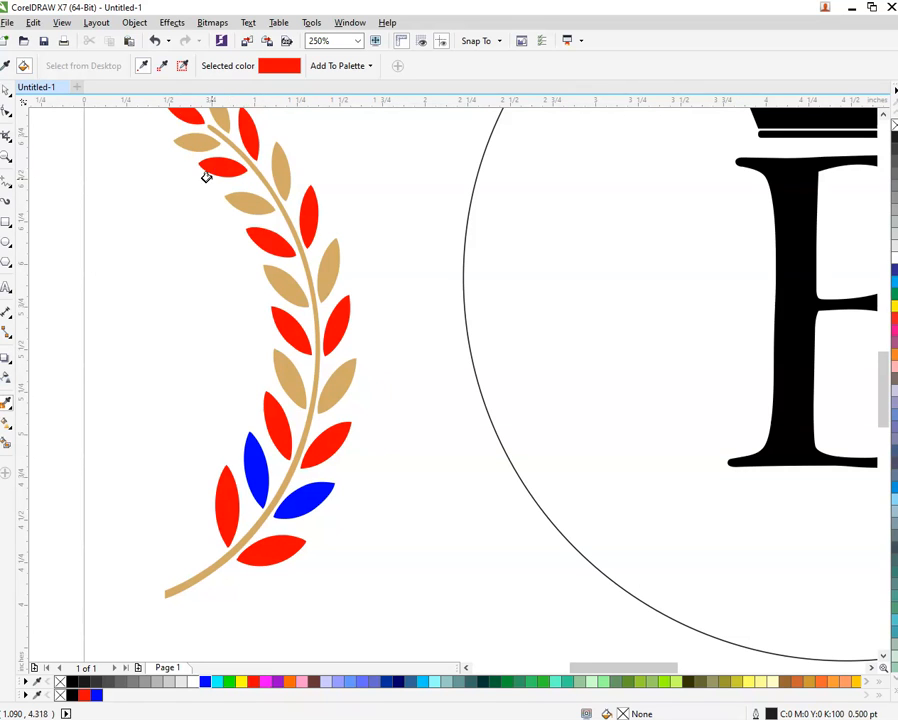
pyautogui.click(5, 91)
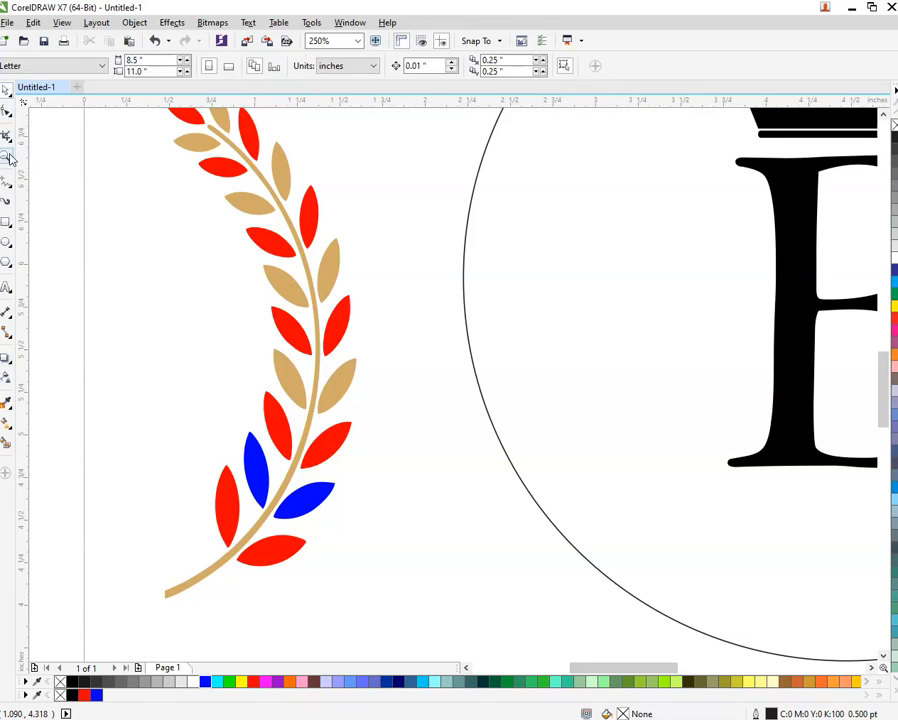
# - Sample the blue leaf color and apply it to the remaining gold leaves and the stem of the laurel branch
pyautogui.click(7, 404)
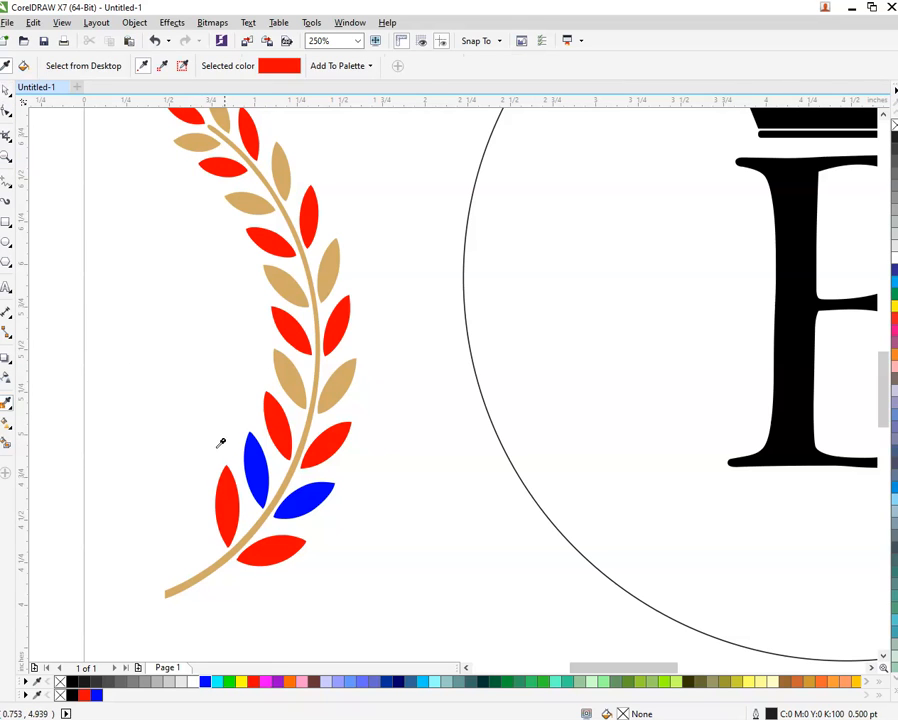
pyautogui.click(259, 456)
pyautogui.click(298, 376)
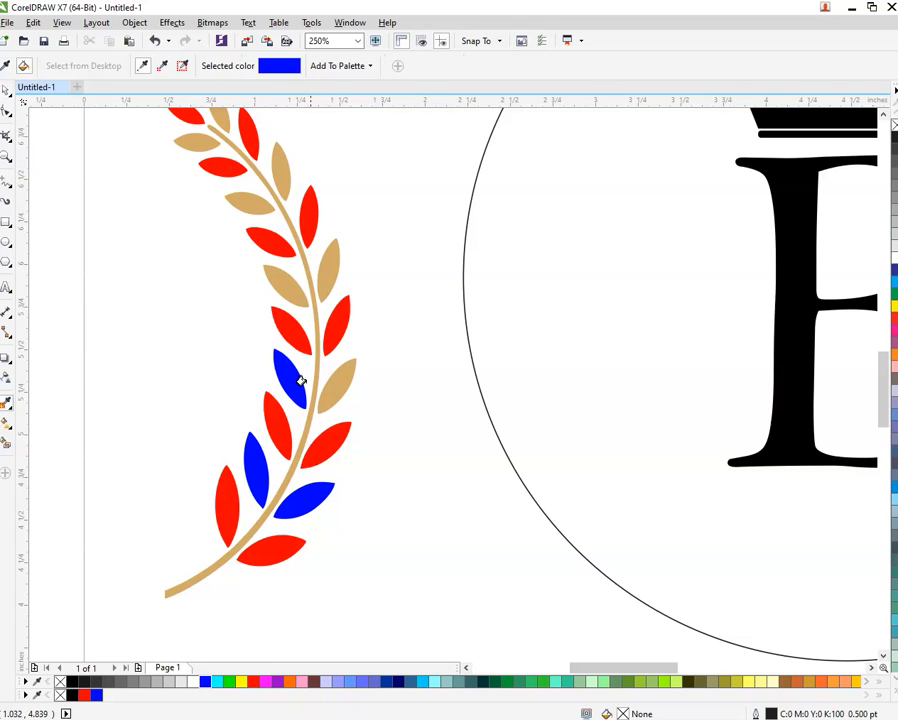
pyautogui.click(332, 378)
pyautogui.click(289, 277)
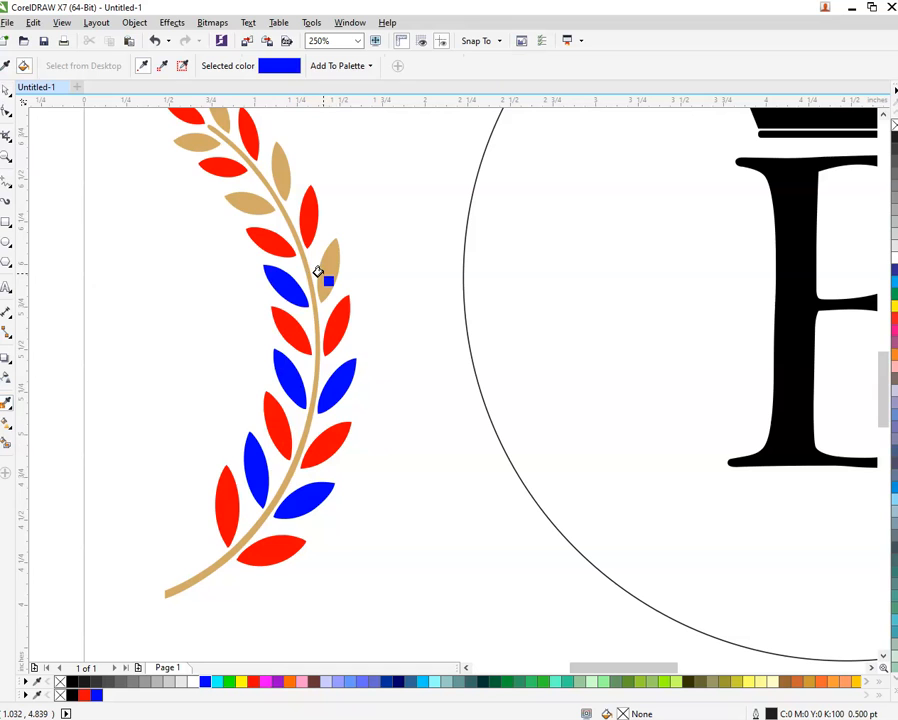
pyautogui.click(321, 268)
pyautogui.click(231, 196)
pyautogui.click(271, 176)
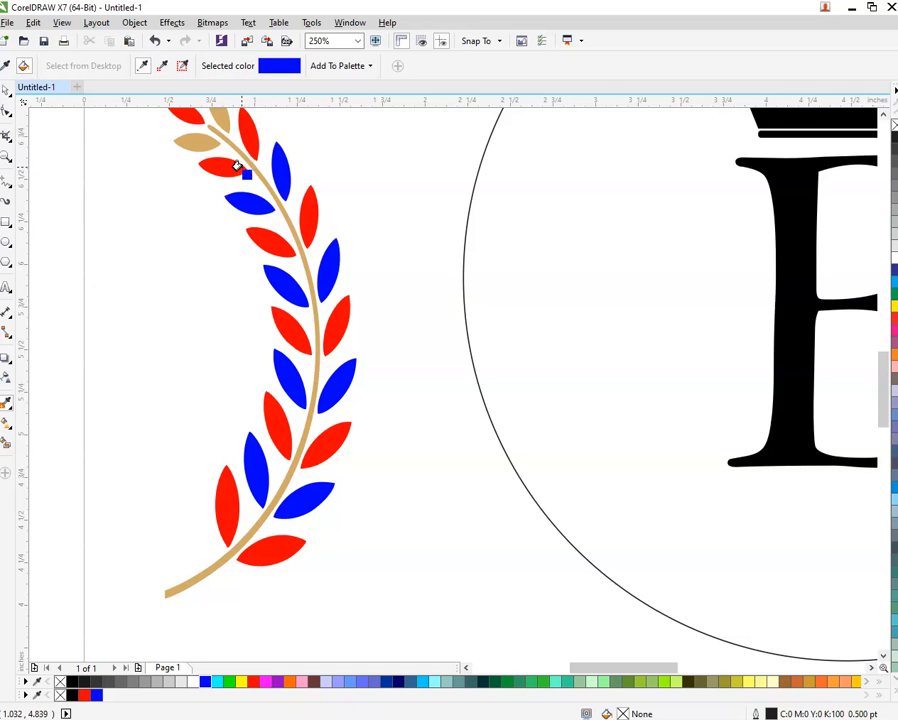
pyautogui.click(185, 140)
pyautogui.click(215, 119)
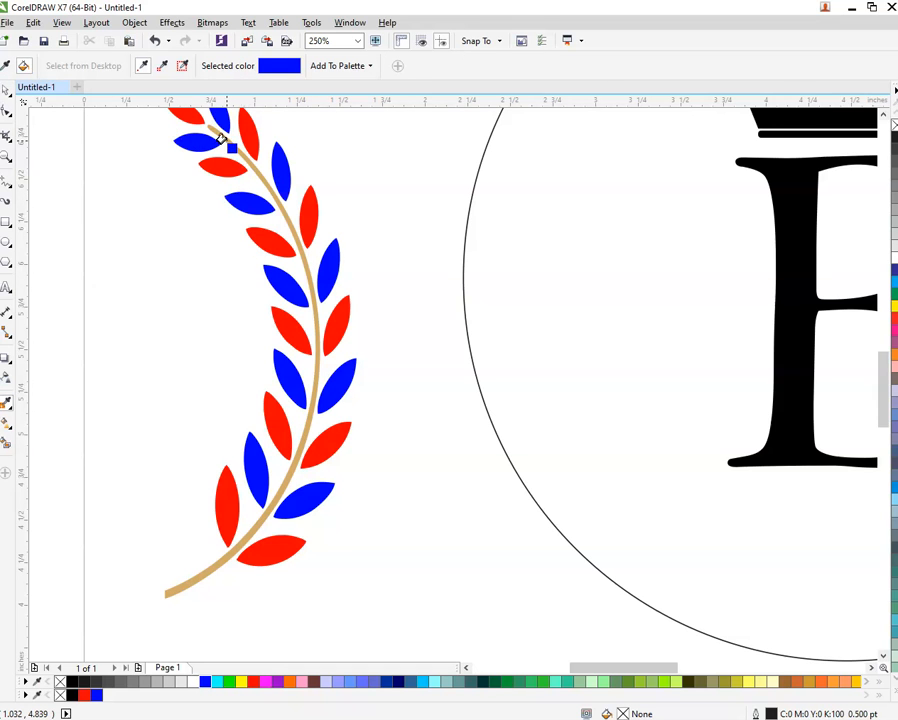
pyautogui.click(224, 140)
# - Group all the leaves and the stem of the recolored laurel branch
pyautogui.press('space')
pyautogui.scroll(-2, 230, 424)
pyautogui.moveTo(151, 196); pyautogui.dragTo(338, 622)
pyautogui.hotkey('ctrl', 'g')
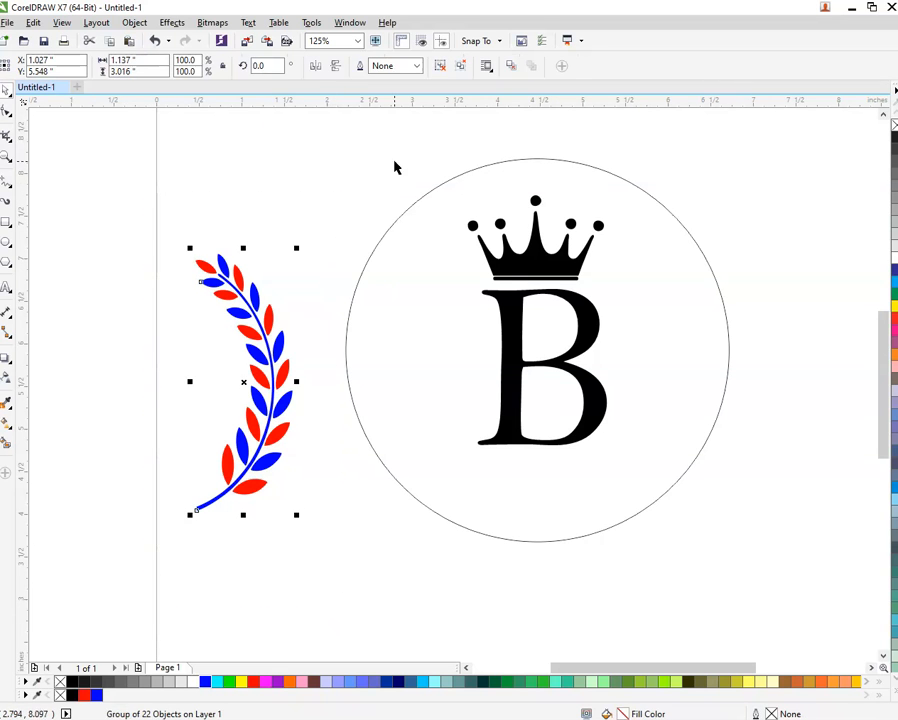
pyautogui.moveTo(402, 146); pyautogui.dragTo(712, 474)
pyautogui.hotkey('ctrl', 'g')
pyautogui.click(765, 334)
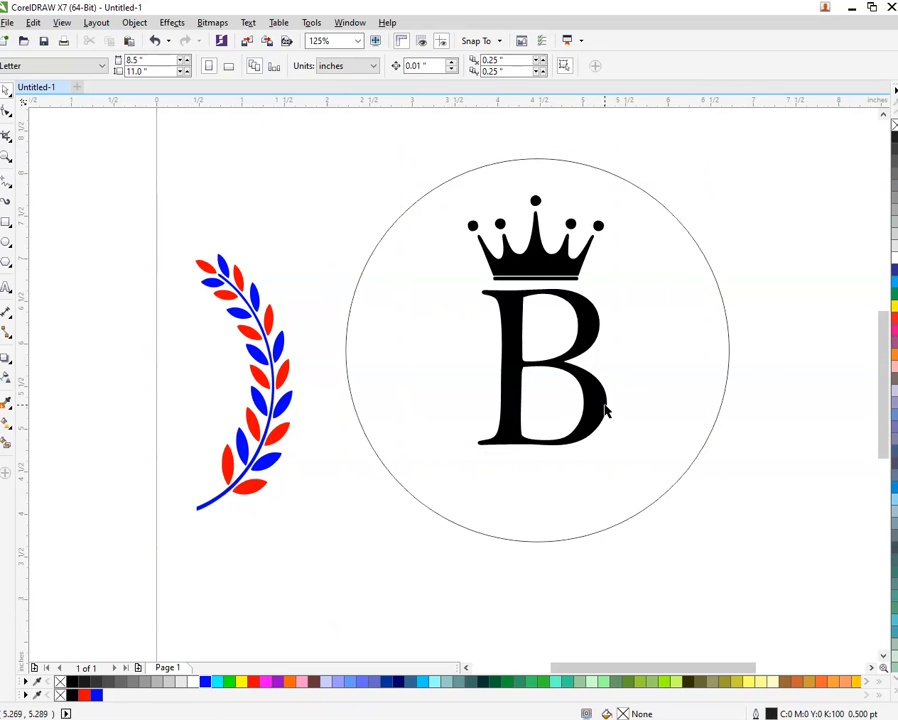
pyautogui.moveTo(605, 405); pyautogui.dragTo(610, 429)
pyautogui.hotkey('ctrl', 'z')
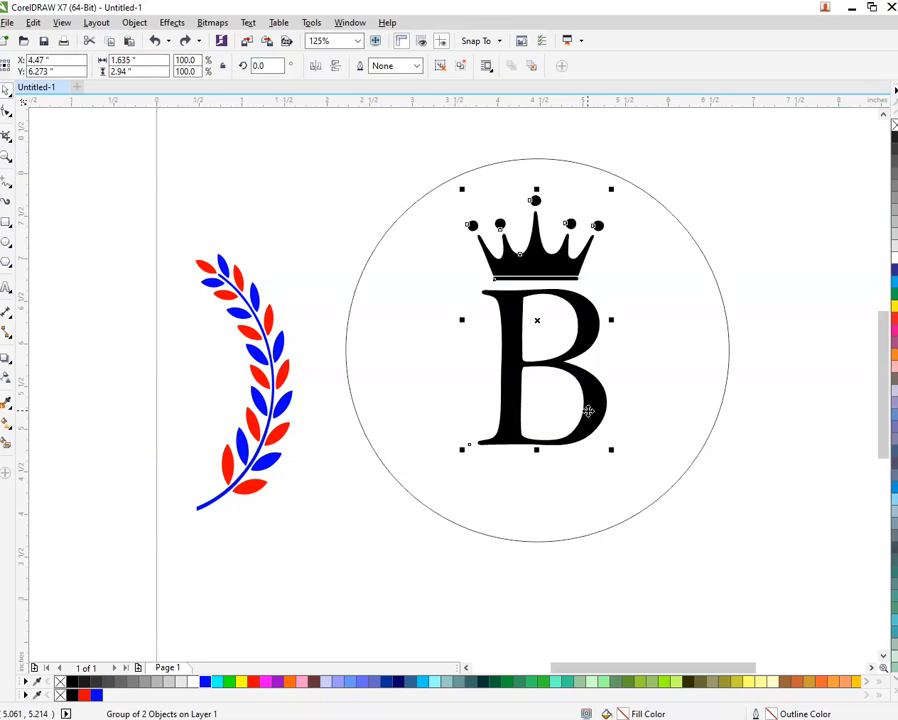
# - Ungroup the crown and letter B, and fill the letter red and the crown blue
pyautogui.rightClick(587, 411)
pyautogui.click(673, 127)
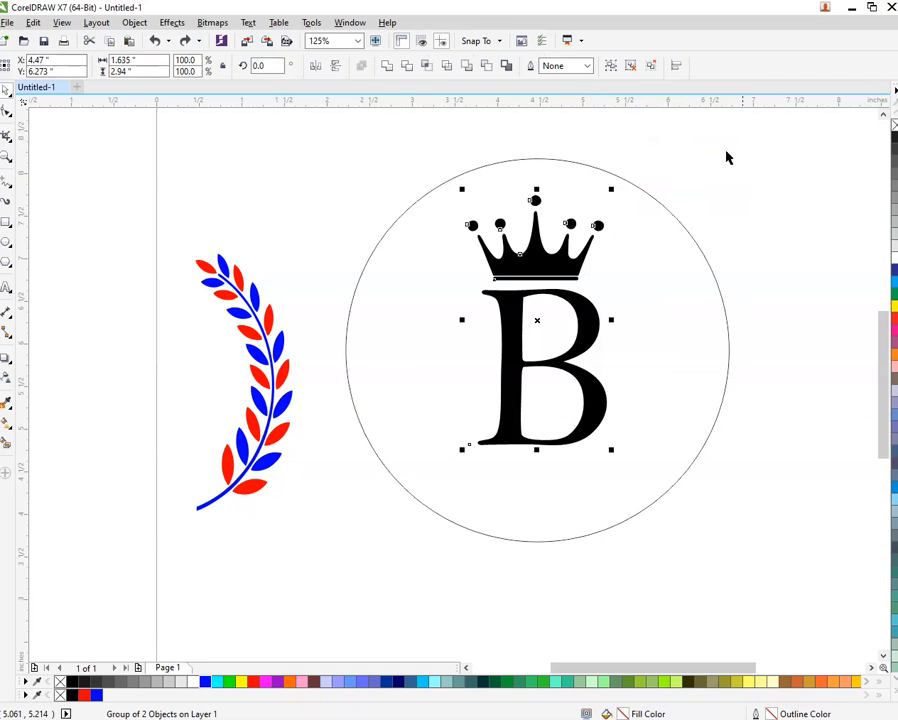
pyautogui.click(554, 326)
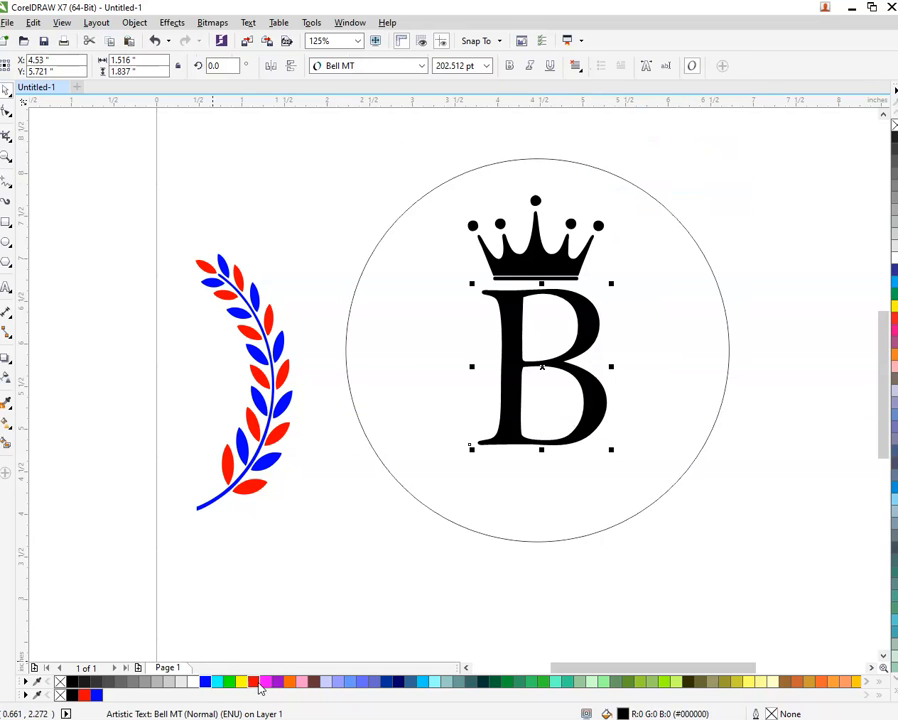
pyautogui.click(255, 681)
pyautogui.click(754, 170)
pyautogui.click(579, 256)
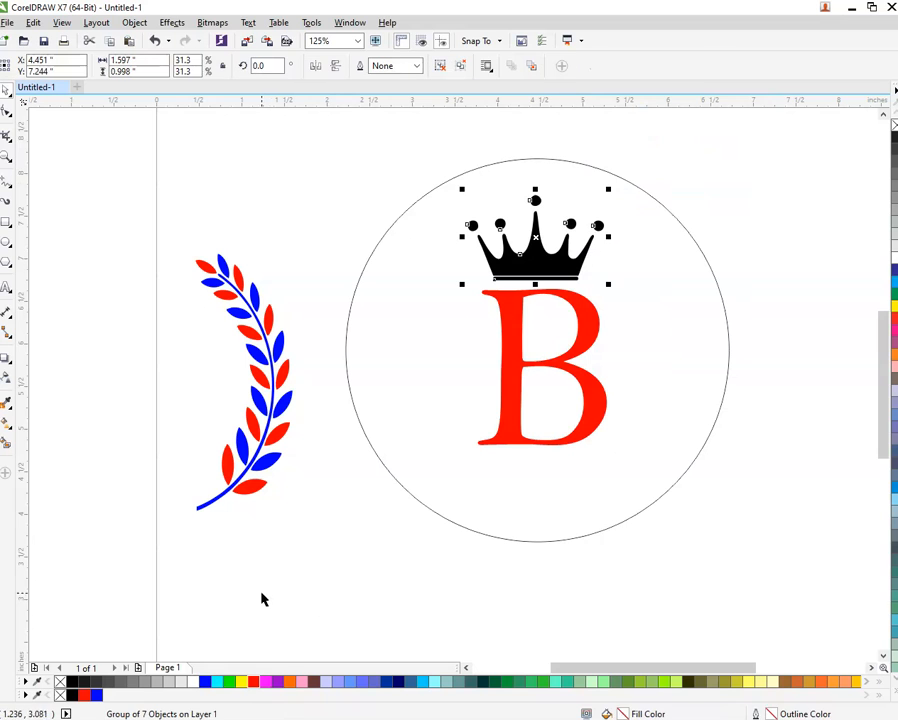
pyautogui.click(205, 681)
# - Group the blue crown and the red letter B back together
pyautogui.moveTo(424, 122); pyautogui.dragTo(668, 484)
pyautogui.rightClick(600, 408)
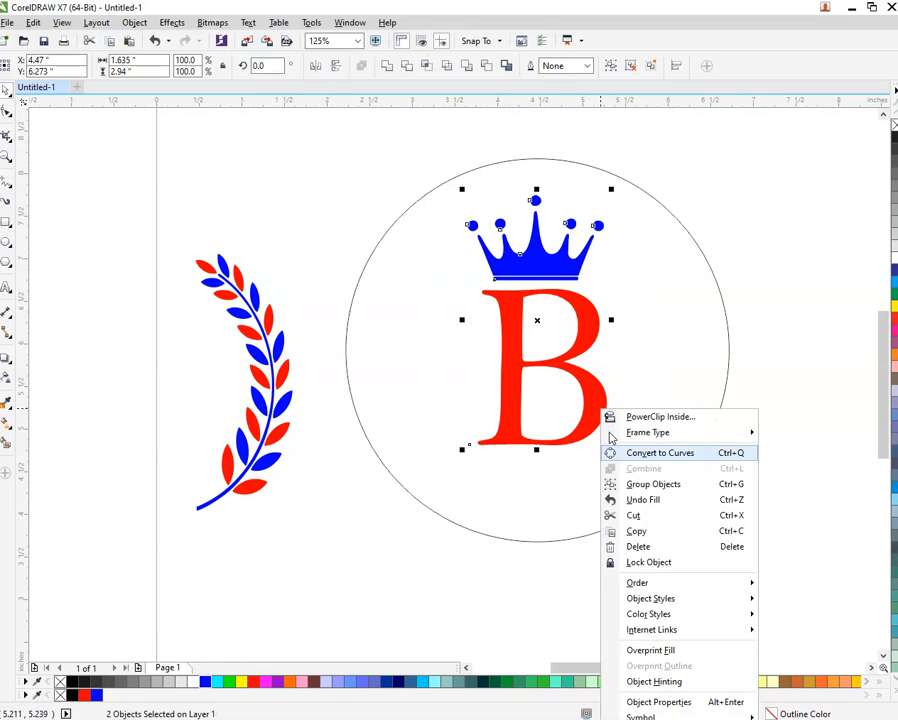
pyautogui.click(626, 483)
pyautogui.click(702, 509)
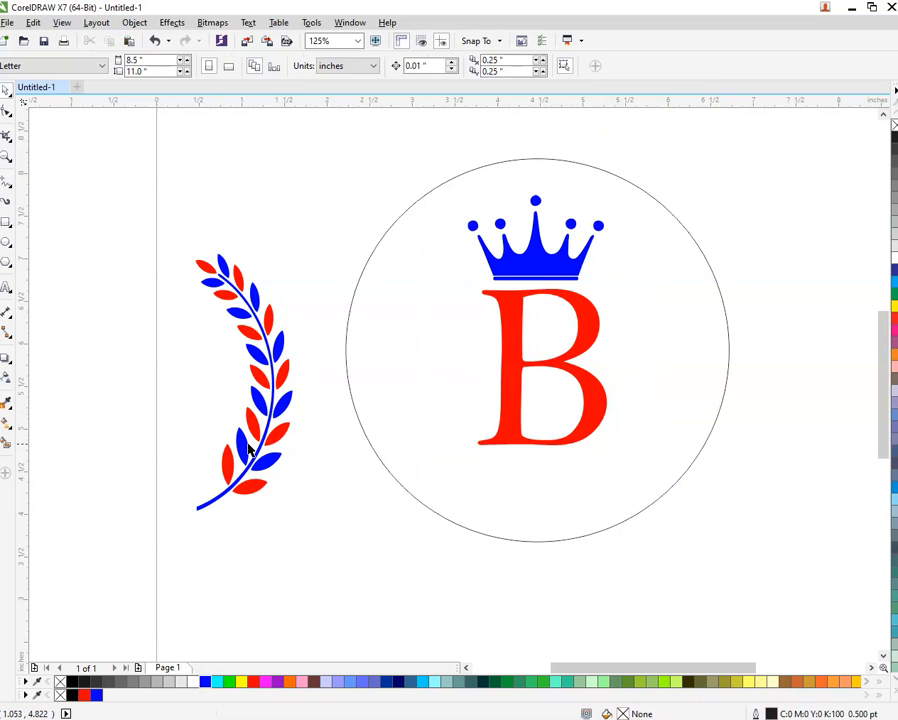
# - Place the laurel branch along the inside right of the circle and enlarge it proportionally to about 1.36 by 3.6 inches
pyautogui.click(283, 448)
pyautogui.moveTo(290, 436); pyautogui.dragTo(687, 376)
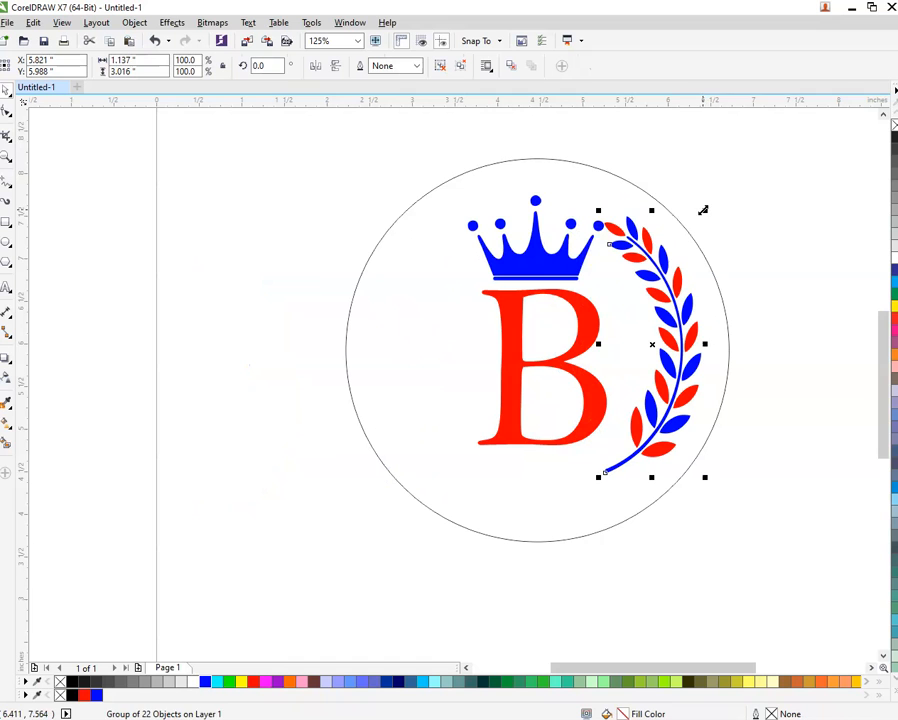
pyautogui.moveTo(703, 210); pyautogui.dragTo(745, 190)
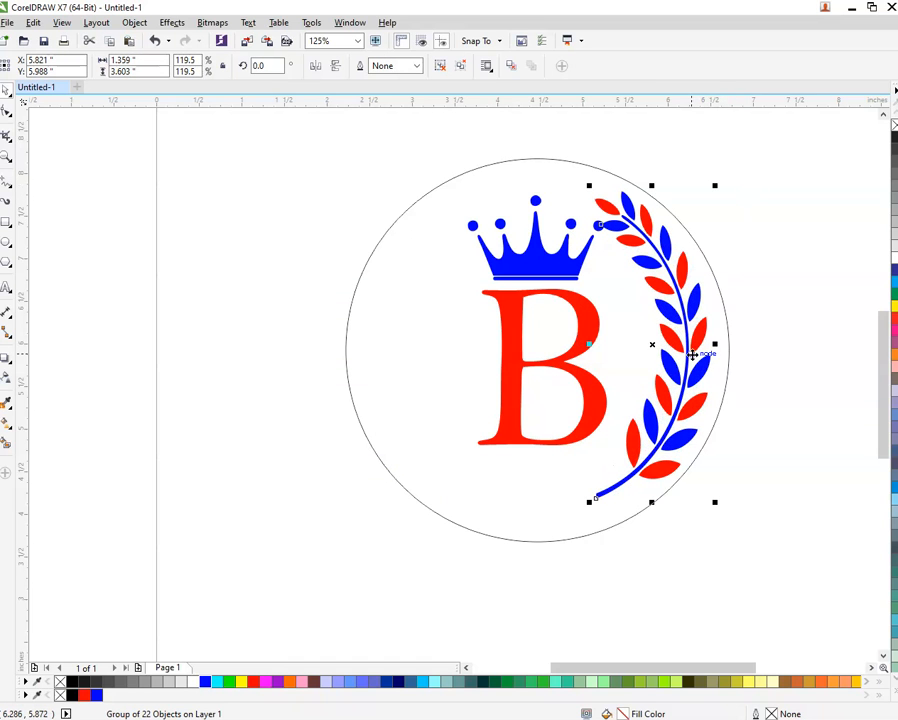
pyautogui.moveTo(692, 354)
pyautogui.mouseDown()
pyautogui.moveTo(720, 362)
pyautogui.moveTo(693, 362)
pyautogui.mouseUp()
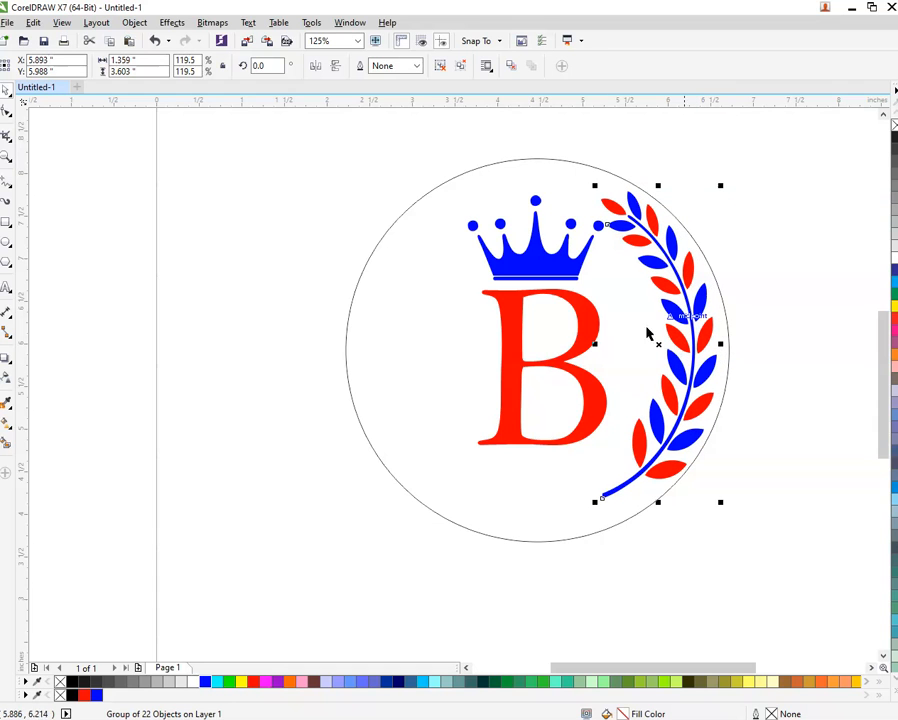
# - Create a horizontally mirrored copy of the laurel branch along the inside left of the circle
pyautogui.click(580, 198)
pyautogui.click(692, 342)
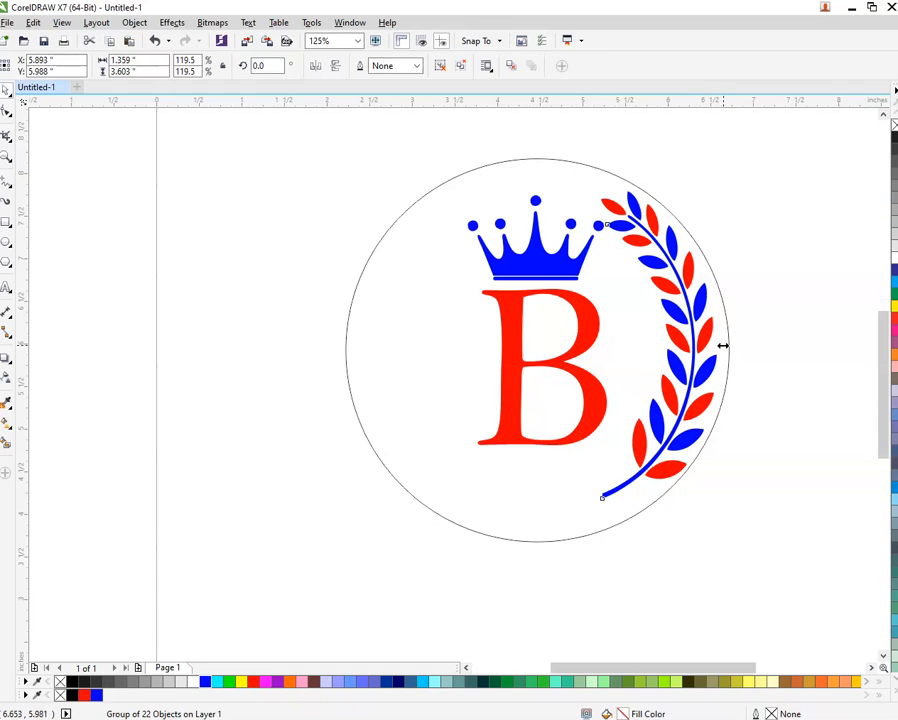
pyautogui.moveTo(720, 344); pyautogui.dragTo(414, 346)
# - Move the crown and letter B group straight down to the circle's vertical center, between the two laurel branches
pyautogui.moveTo(440, 602); pyautogui.dragTo(651, 124)
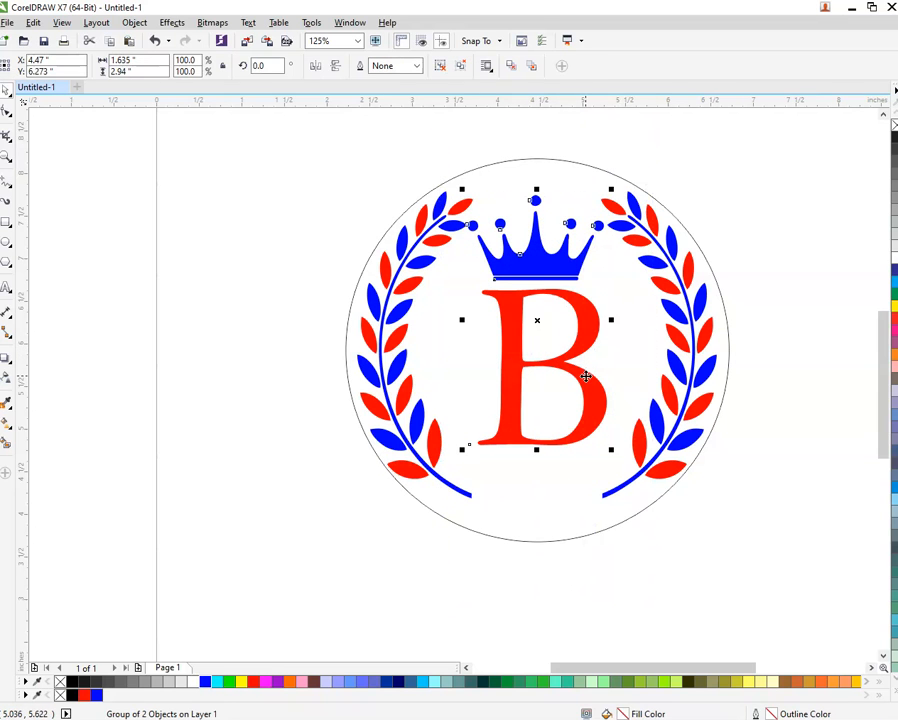
pyautogui.moveTo(586, 376); pyautogui.dragTo(586, 386)
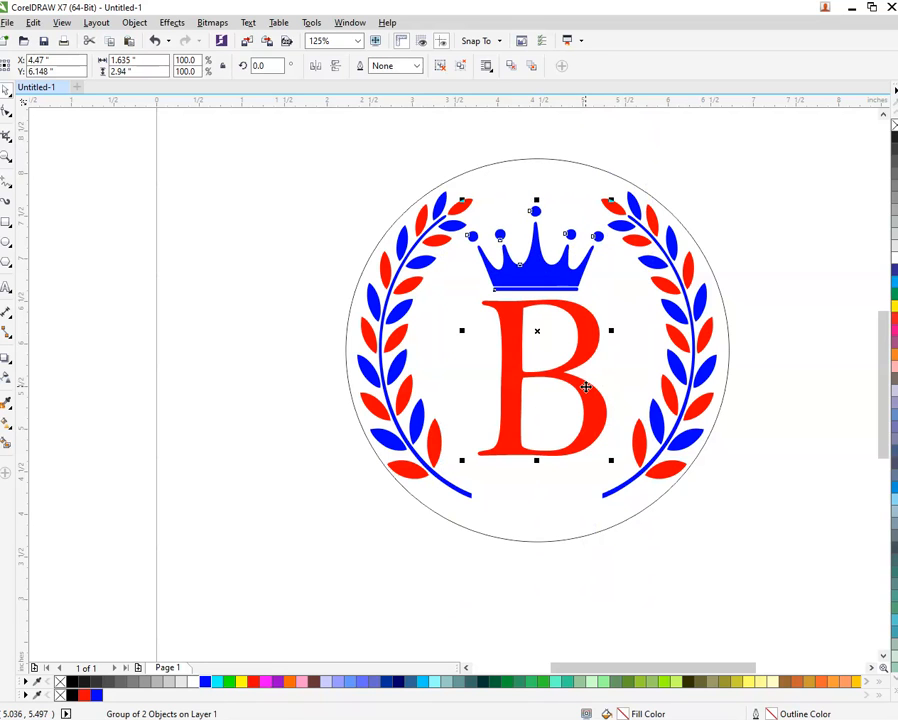
pyautogui.press('Escape')
pyautogui.moveTo(586, 397); pyautogui.dragTo(587, 406)
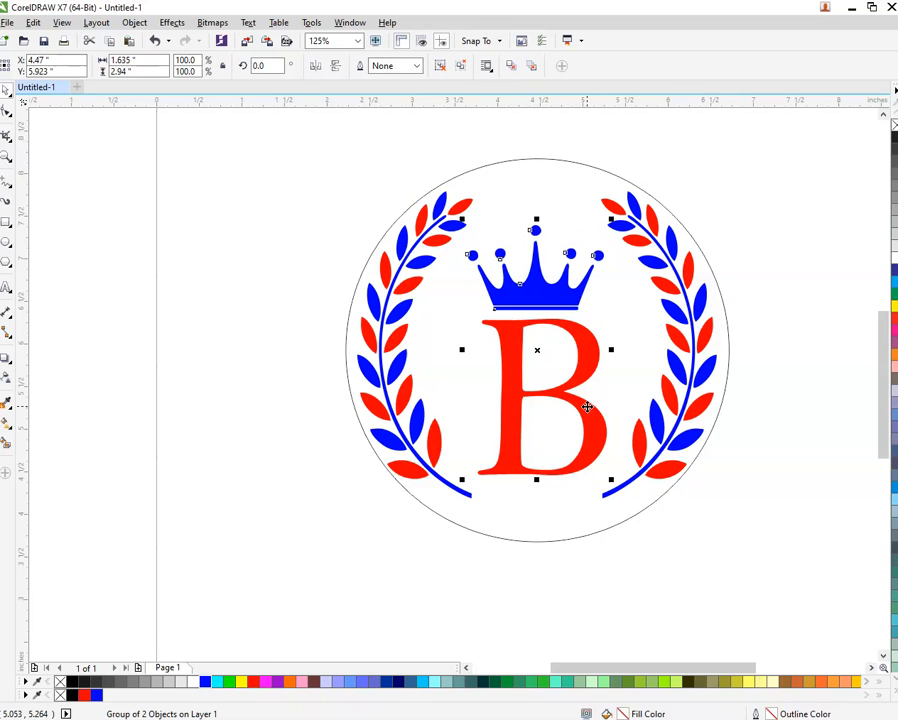
# - Change the circle's outline color to red
pyautogui.press('Escape')
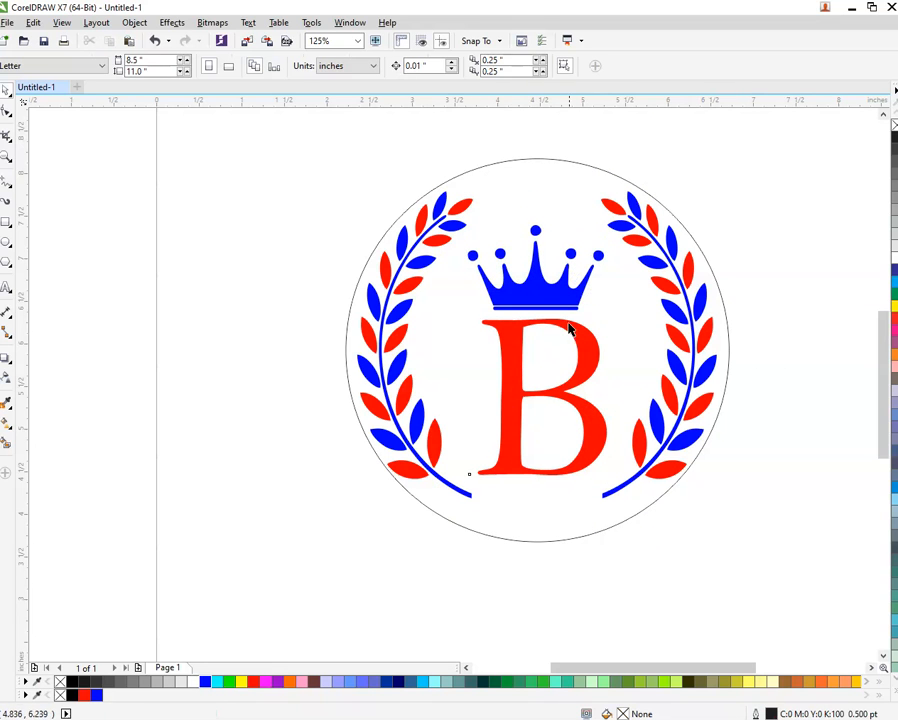
pyautogui.click(572, 162)
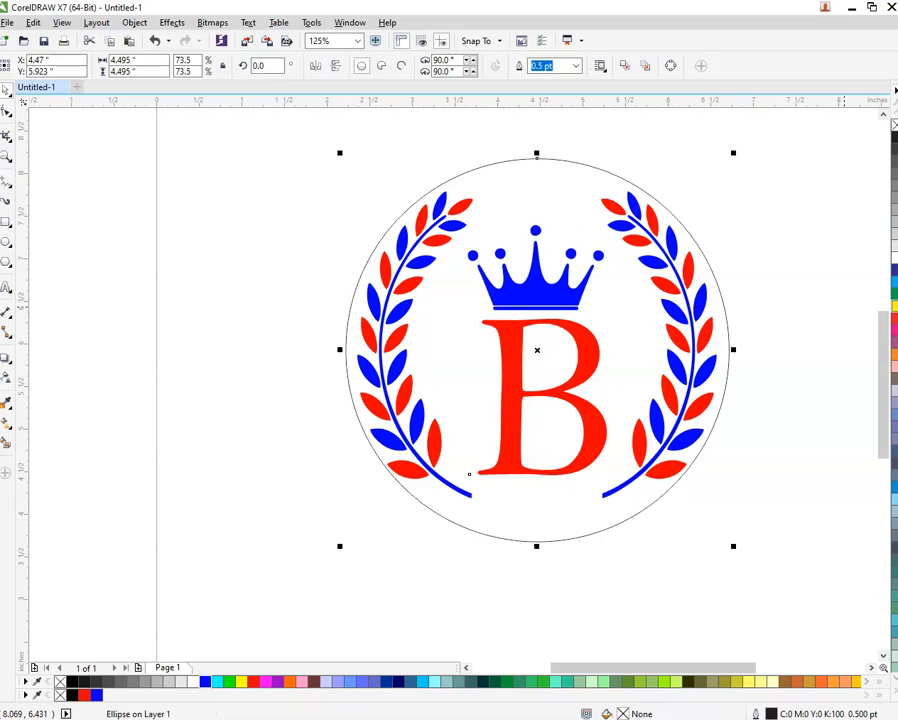
pyautogui.rightClick(253, 683)
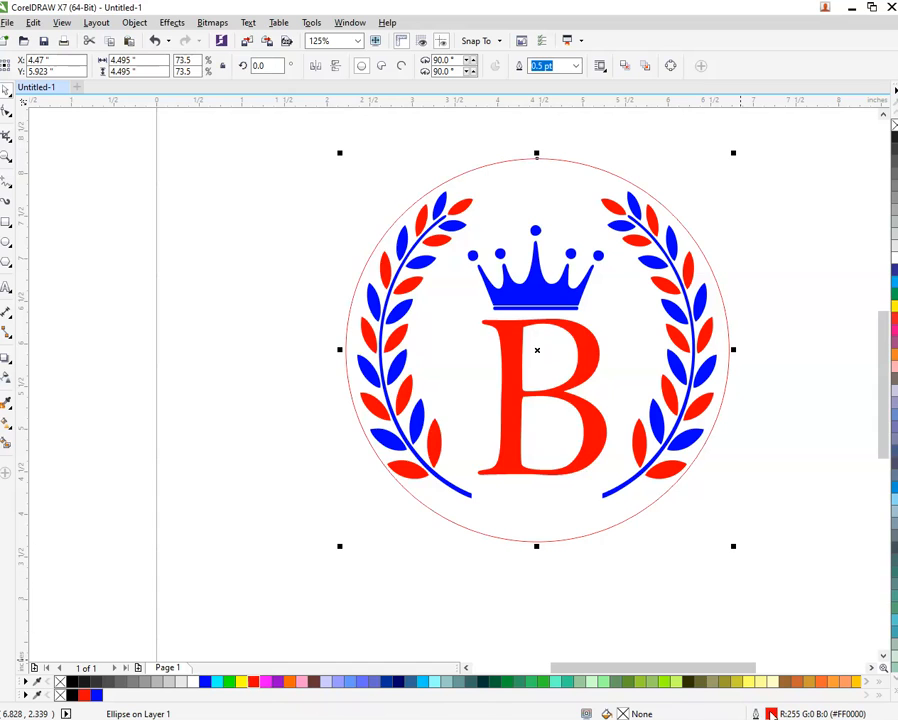
# - Set the circle's outline to 3 pt with rounded corners, placed behind the fill, scaling with the object and overprinting
pyautogui.press('F12')
pyautogui.moveTo(341, 277); pyautogui.dragTo(268, 274)
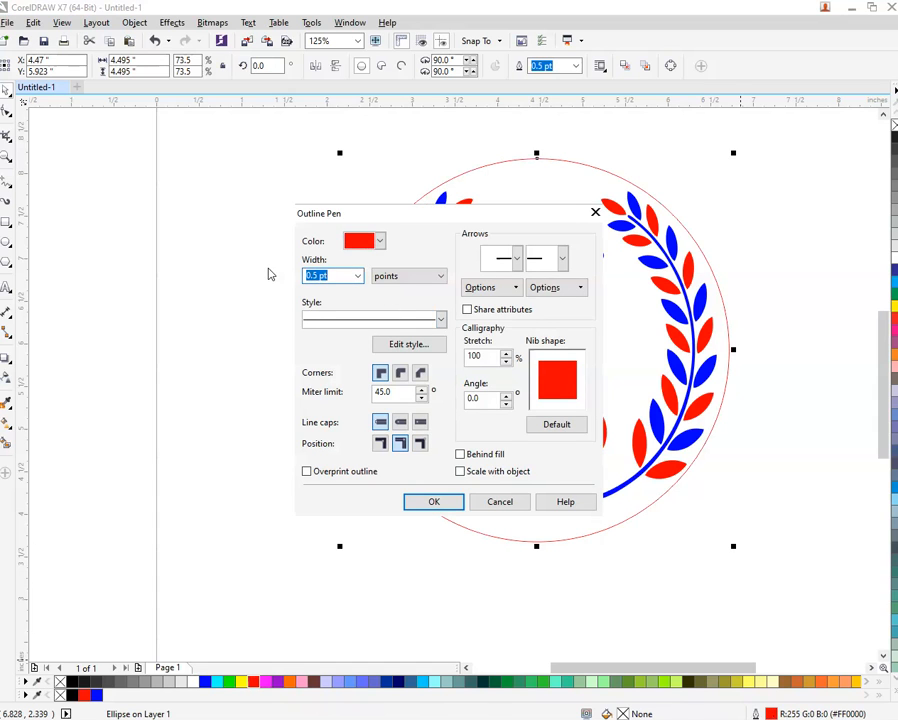
pyautogui.click(400, 372)
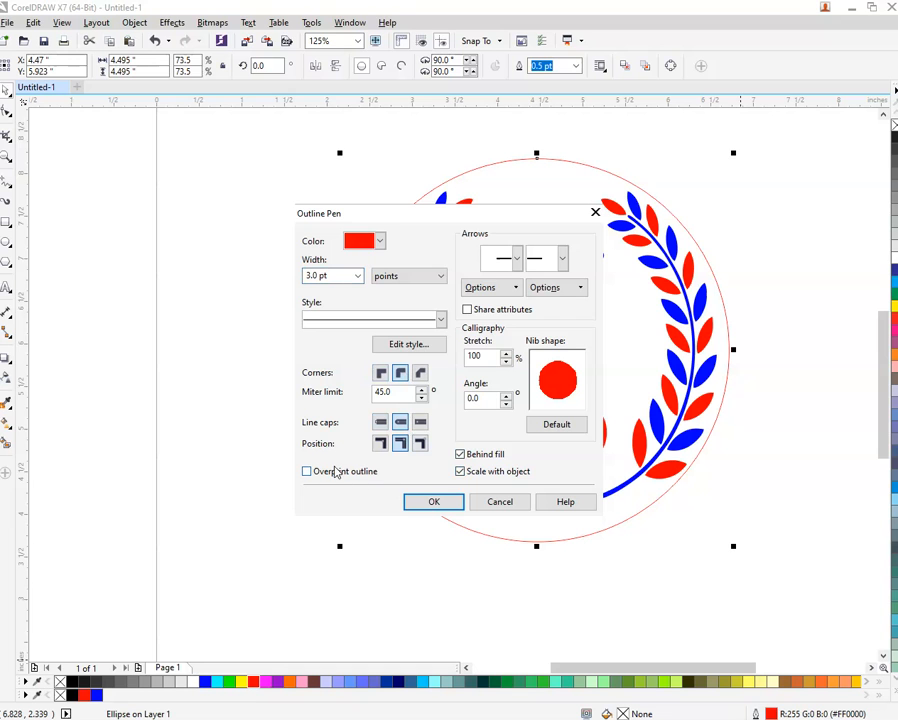
pyautogui.click(430, 501)
pyautogui.click(452, 584)
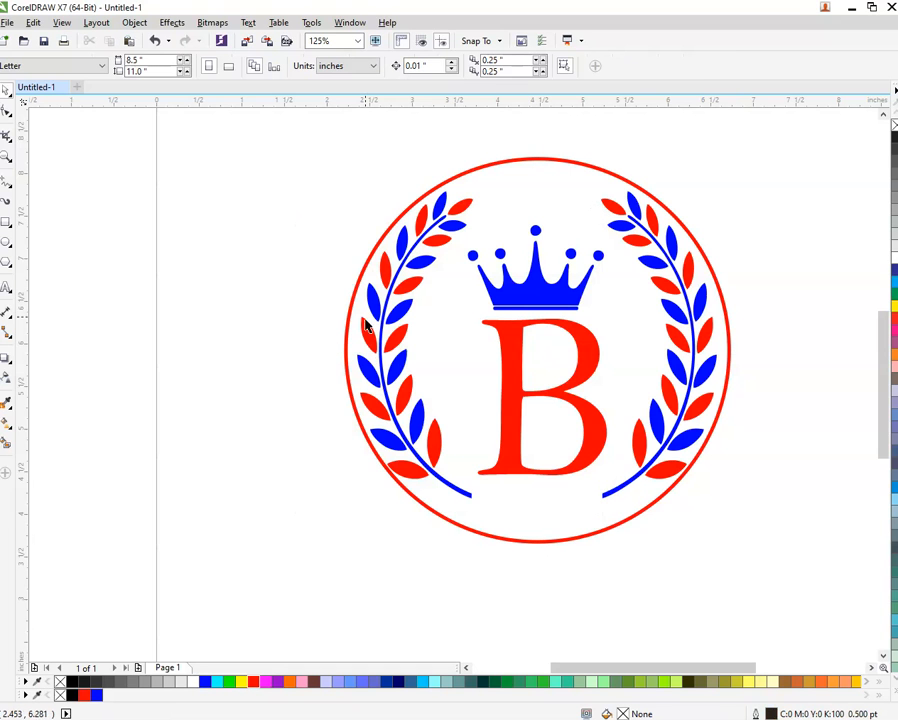
# - Group the circle, both laurel branches and the crowned B, and move the group down to about Y 5.07 inches
pyautogui.scroll(-2, 310, 190)
pyautogui.moveTo(302, 154); pyautogui.dragTo(612, 466)
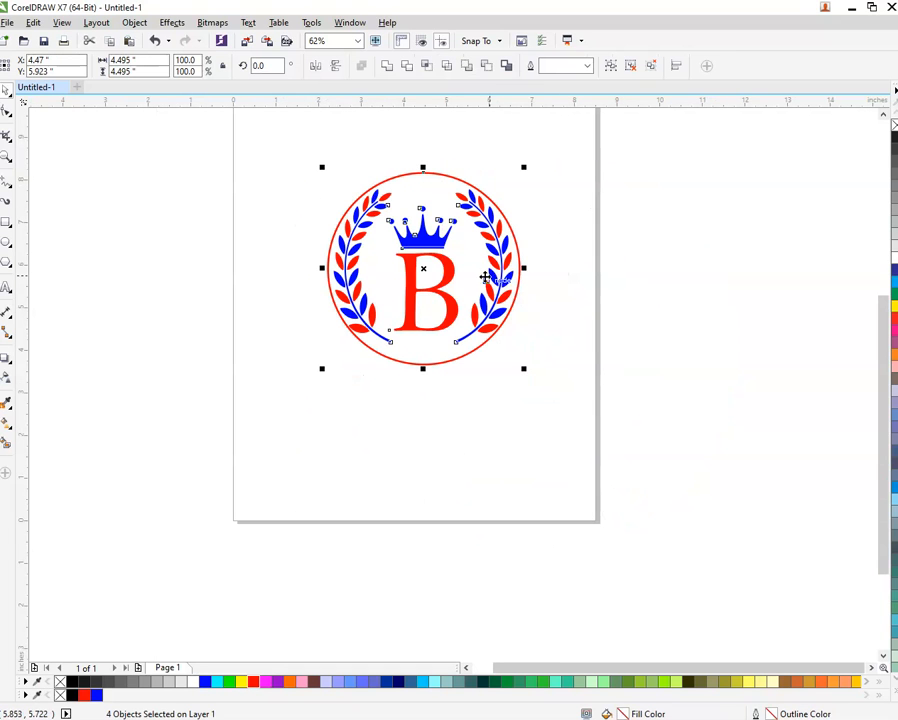
pyautogui.rightClick(511, 272)
pyautogui.click(564, 348)
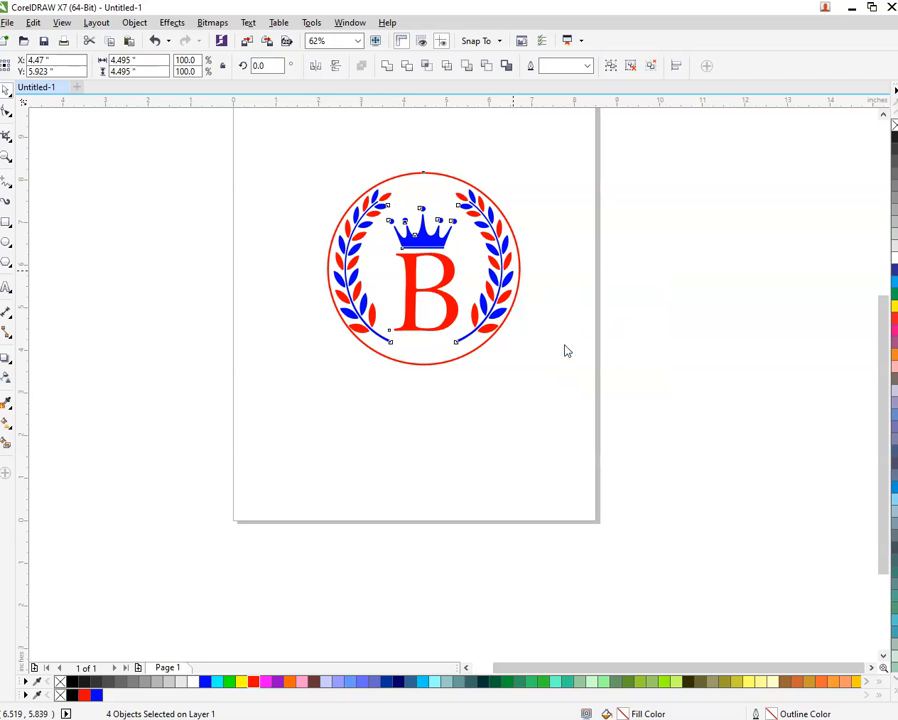
pyautogui.moveTo(428, 326); pyautogui.dragTo(429, 363)
pyautogui.click(127, 266)
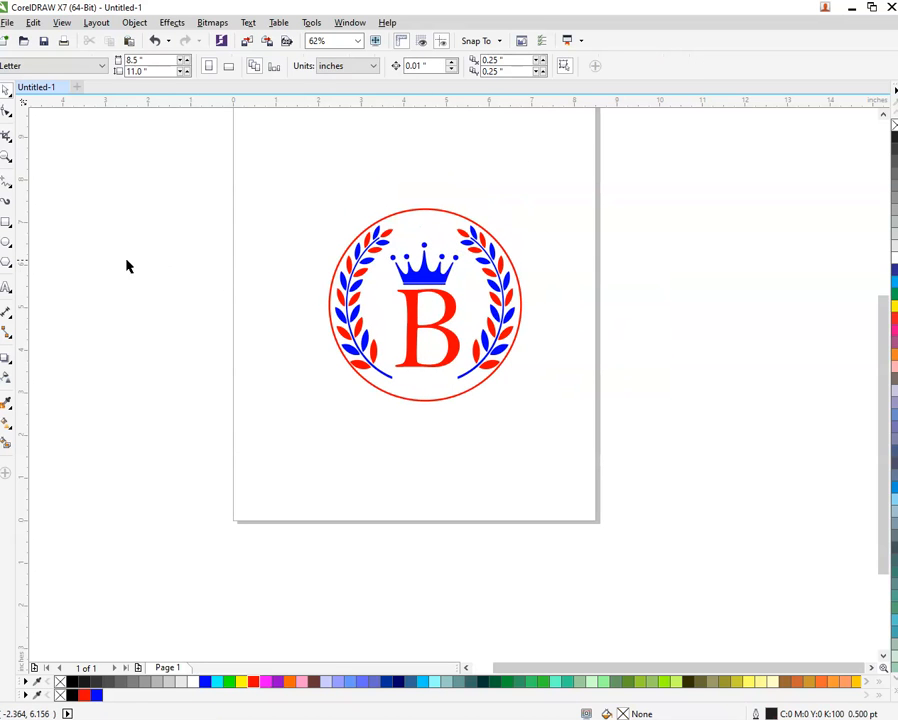
# - Add the artistic text "The British School" above the emblem
pyautogui.click(7, 288)
pyautogui.scroll(-2, 289, 244)
pyautogui.scroll(4, 289, 265)
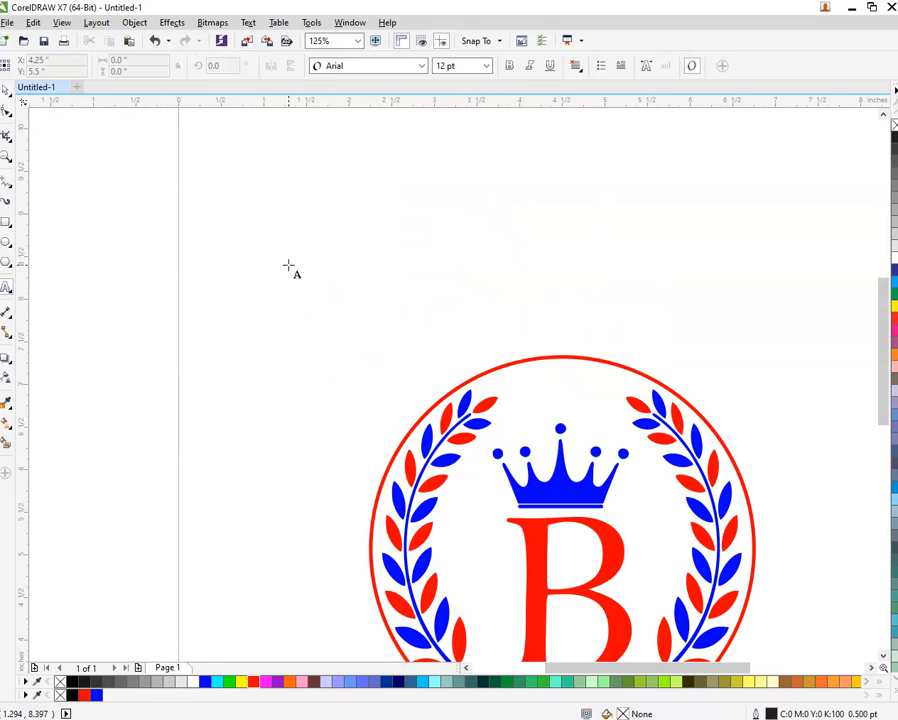
pyautogui.click(288, 265)
pyautogui.write('T')
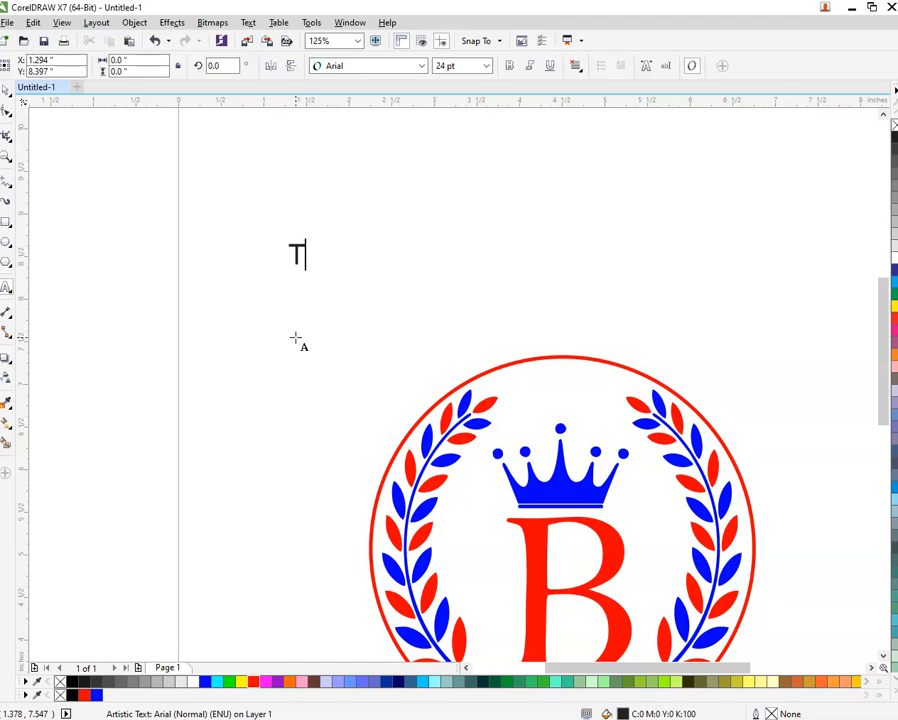
pyautogui.write('he B')
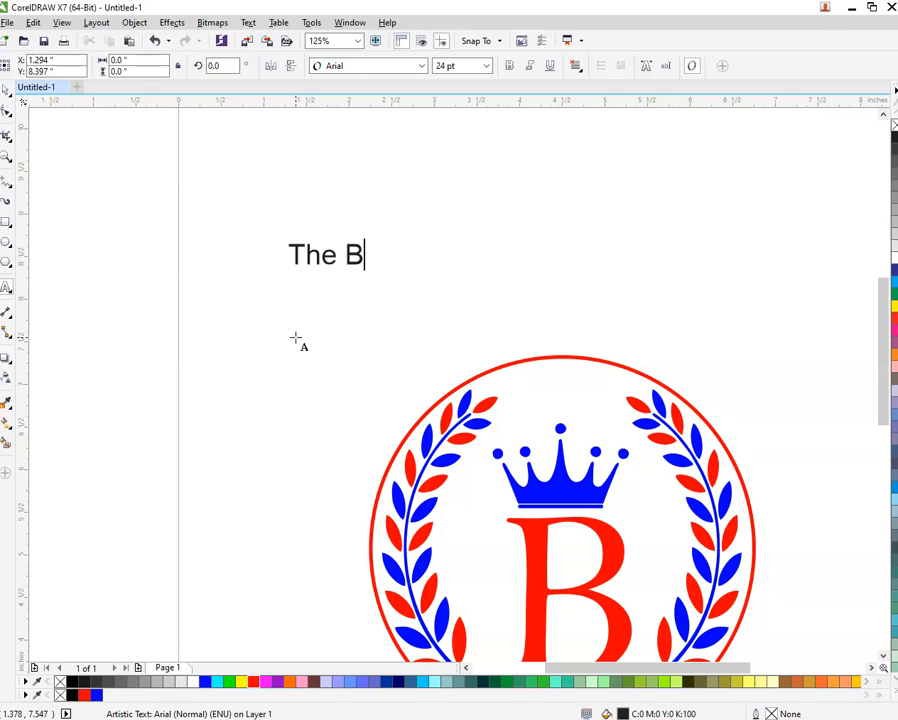
pyautogui.write('ritish Sch')
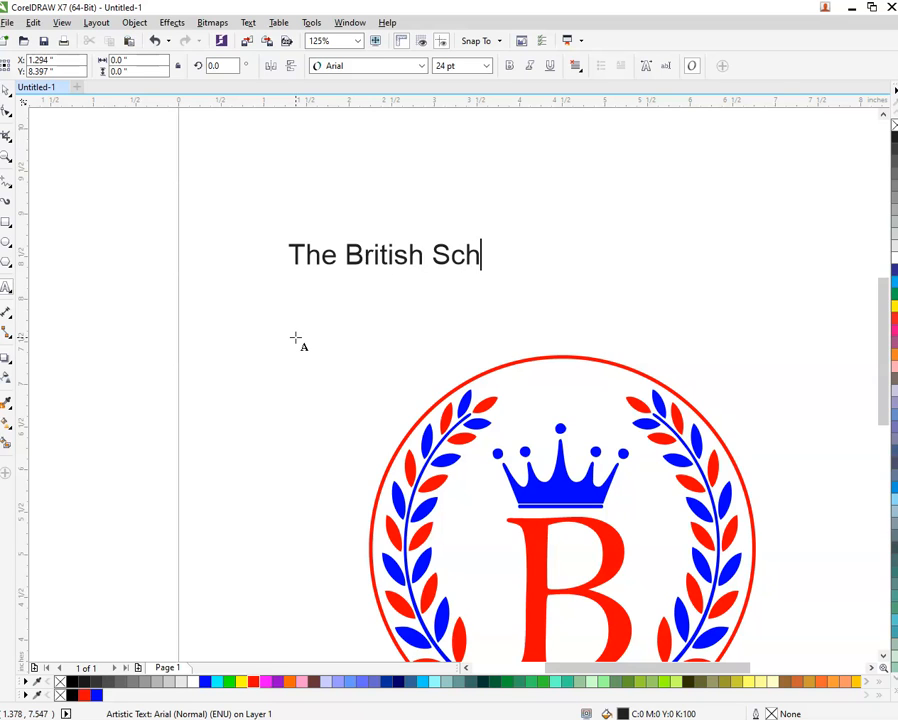
pyautogui.write('oo')
pyautogui.hotkey('ctrl', 'a')
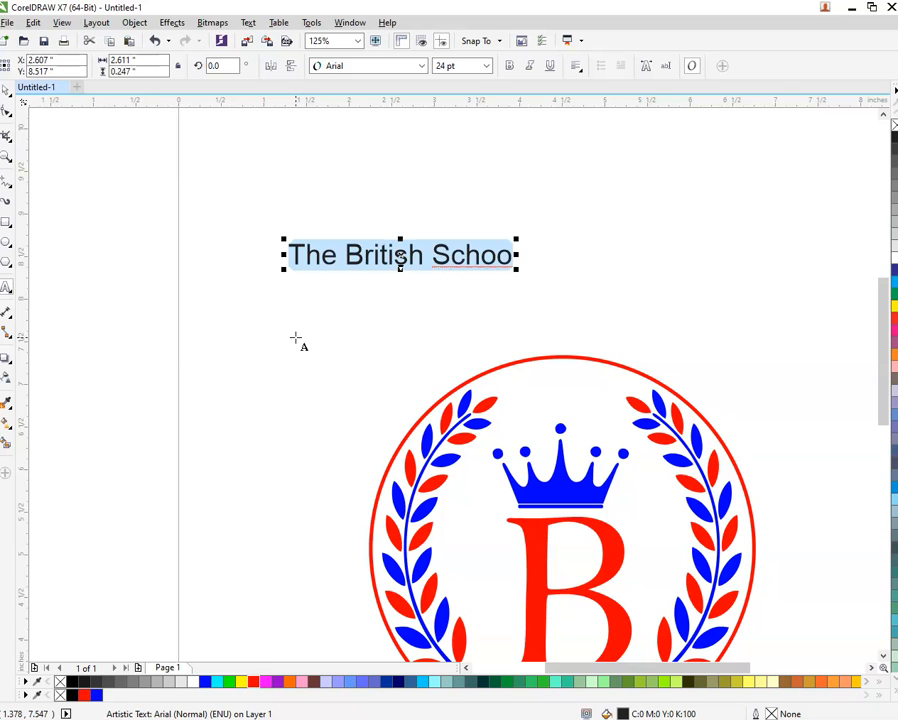
pyautogui.press('Right')
pyautogui.write('l')
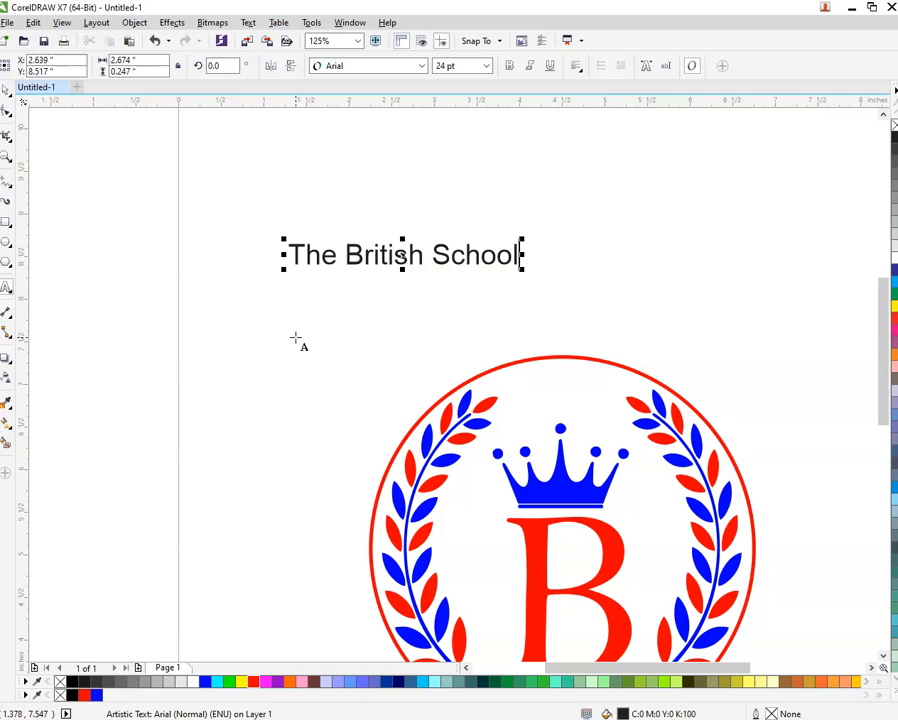
# - Enlarge the school name proportionally to about 46 pt, roughly 5.15 inches wide
pyautogui.hotkey('ctrl', 'a')
pyautogui.hotkey('ctrl', 'space')
pyautogui.moveTo(522, 268); pyautogui.dragTo(732, 320)
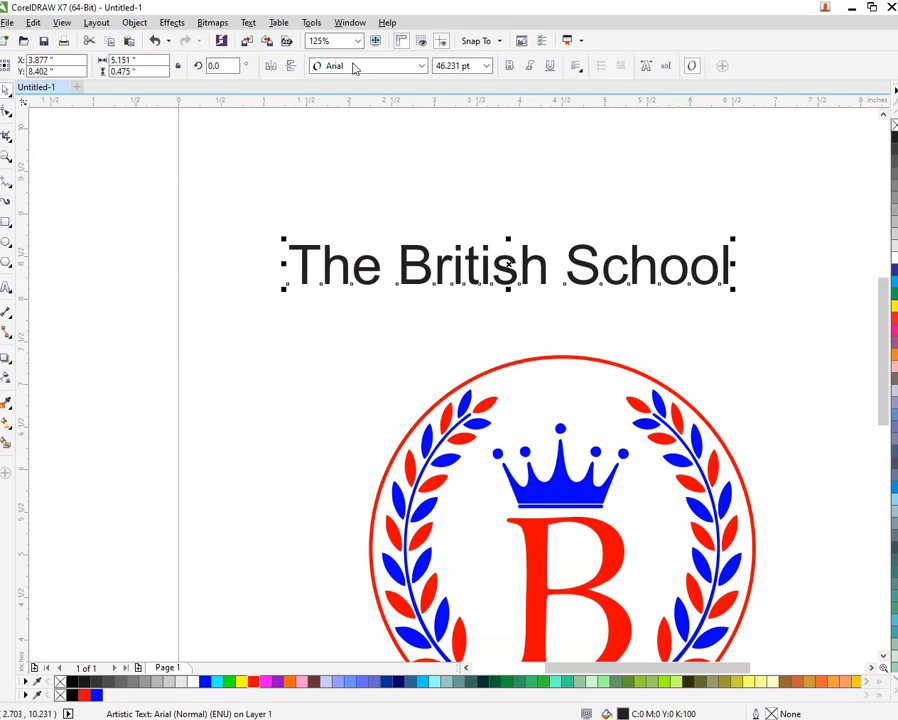
# - Try to fit the school name to the grouped emblem's circle
pyautogui.scroll(-2, 298, 132)
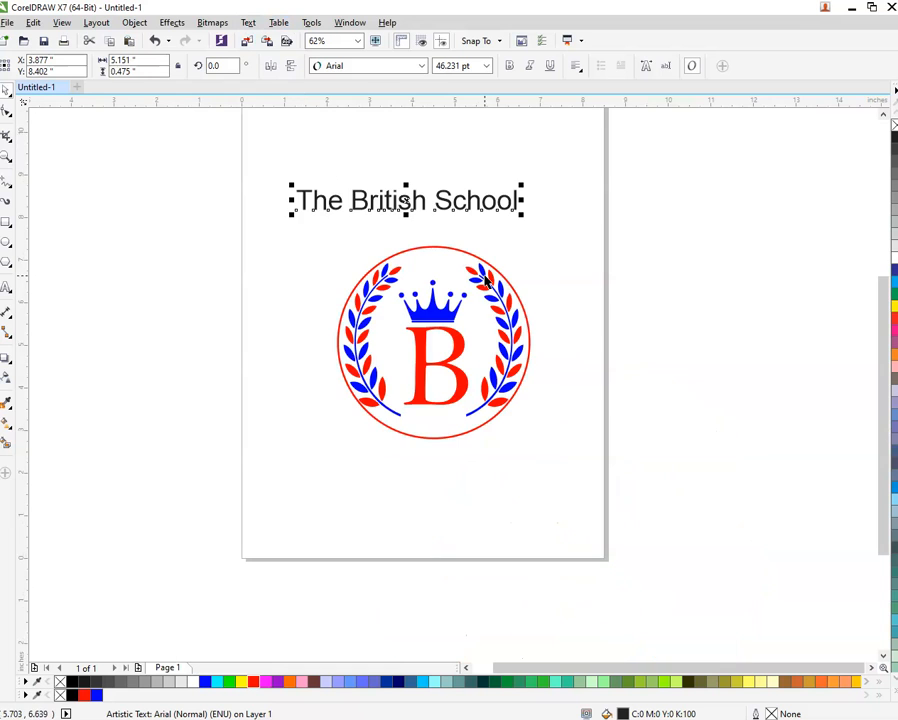
pyautogui.click(248, 23)
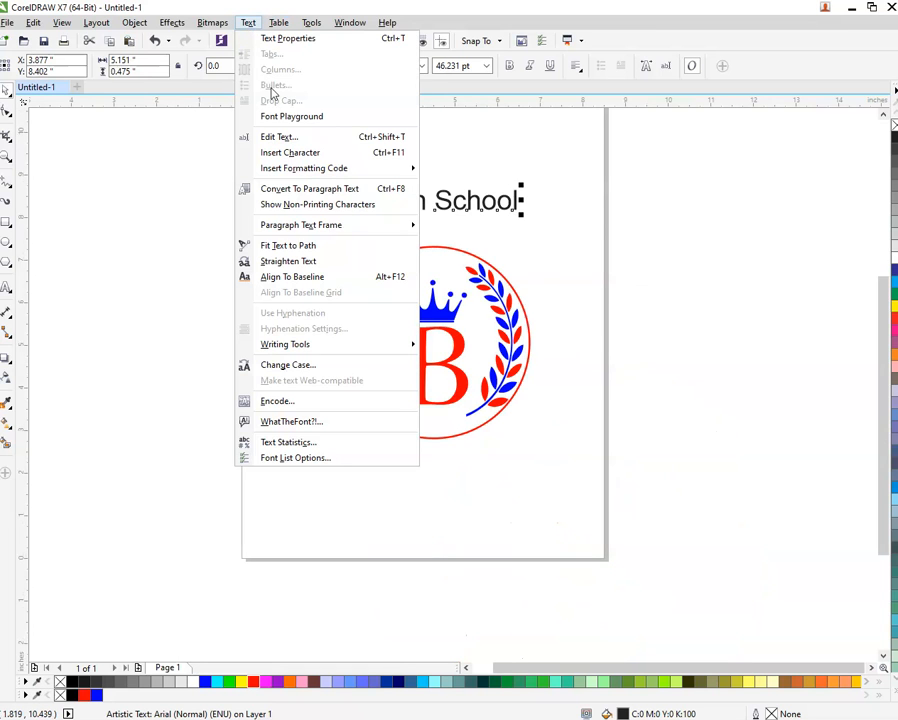
pyautogui.click(289, 245)
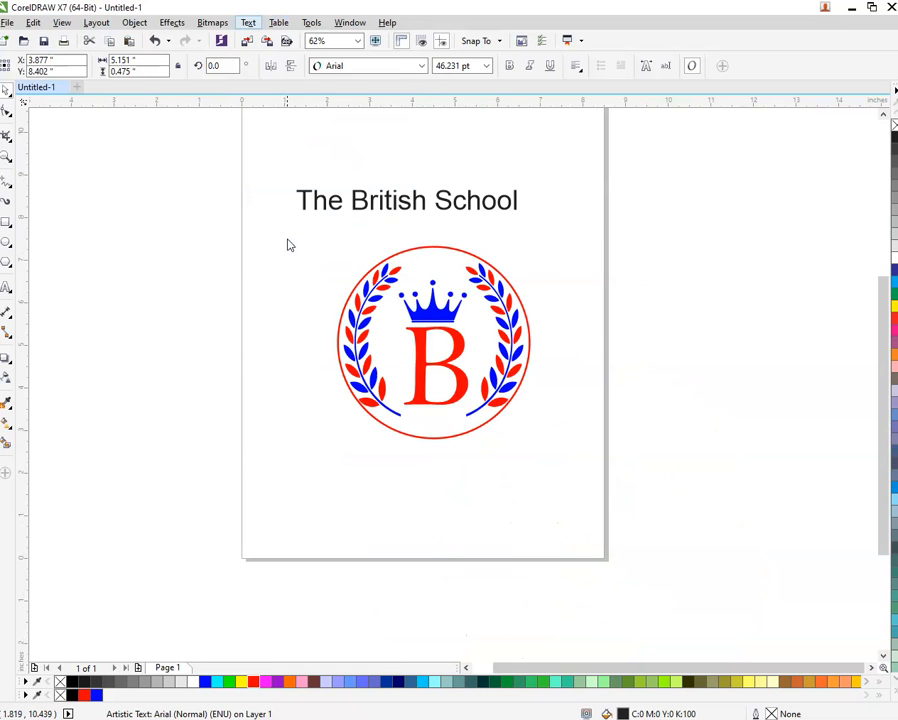
pyautogui.click(421, 249)
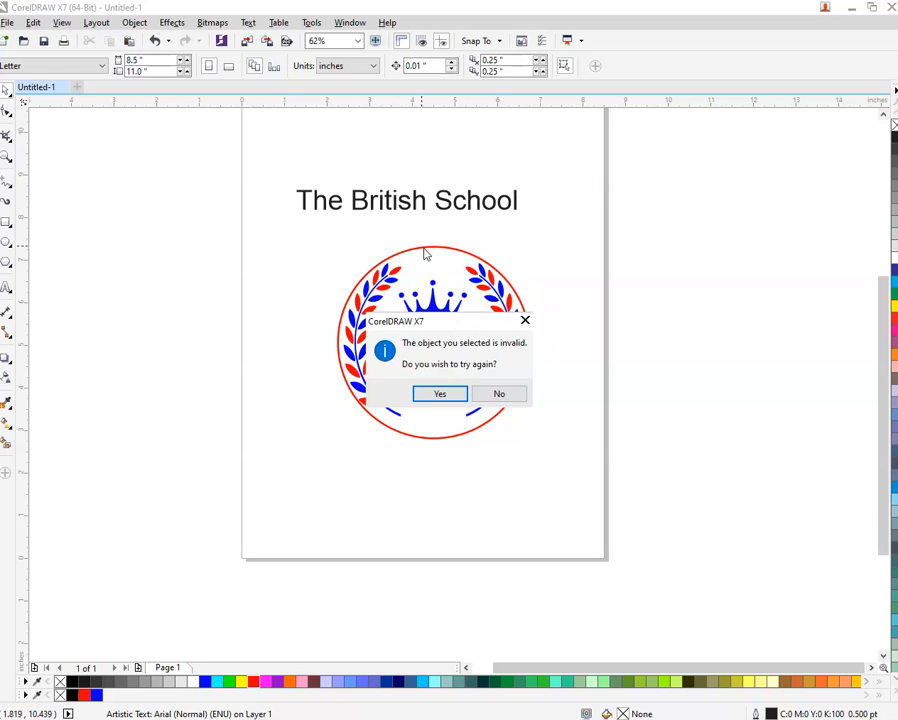
pyautogui.click(484, 392)
# - Ungroup the emblem so that the circle is a separate object
pyautogui.click(486, 418)
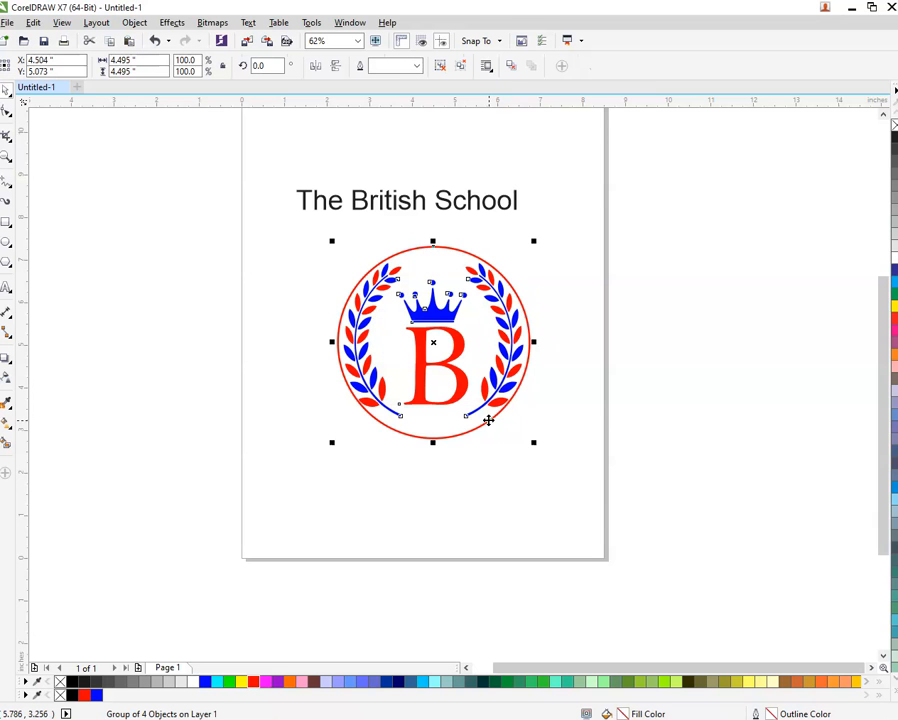
pyautogui.rightClick(488, 420)
pyautogui.click(584, 125)
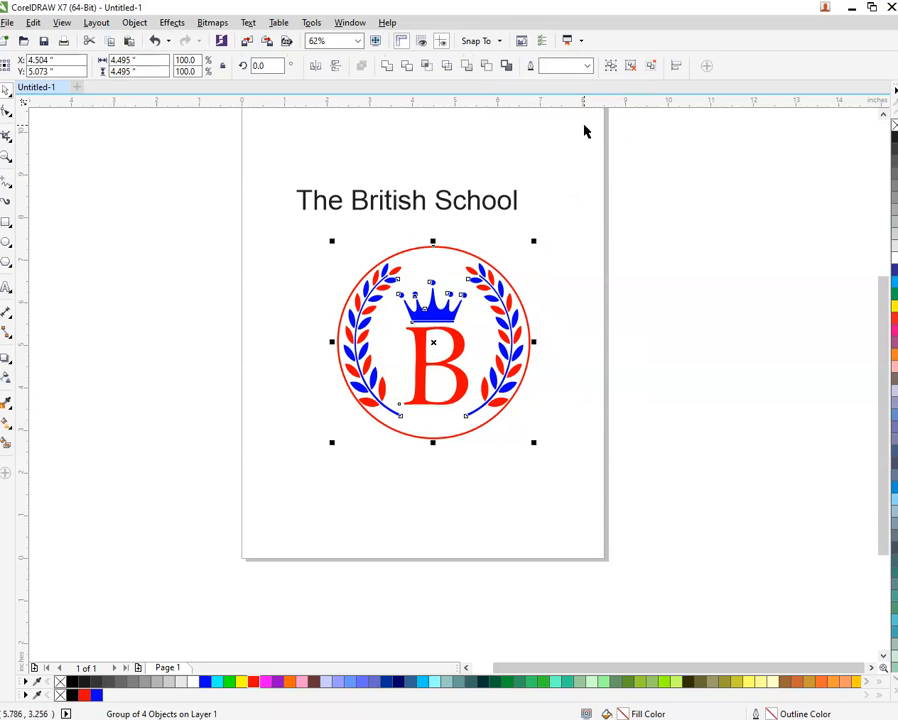
pyautogui.click(523, 215)
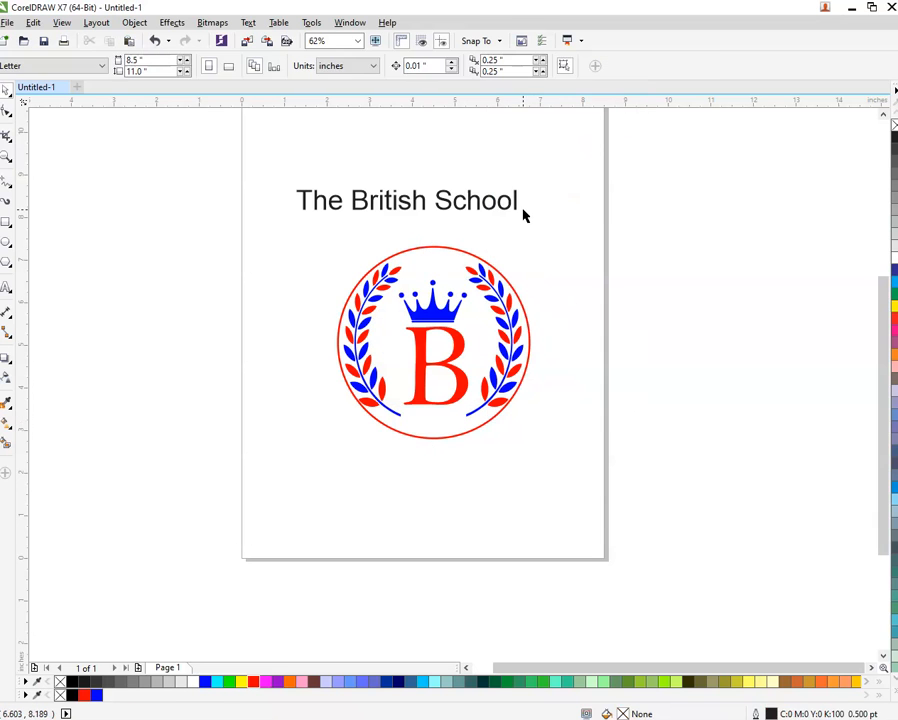
# - Try fitting the school name along the top of the circle at its current size, and undo the fit
pyautogui.click(354, 210)
pyautogui.click(248, 22)
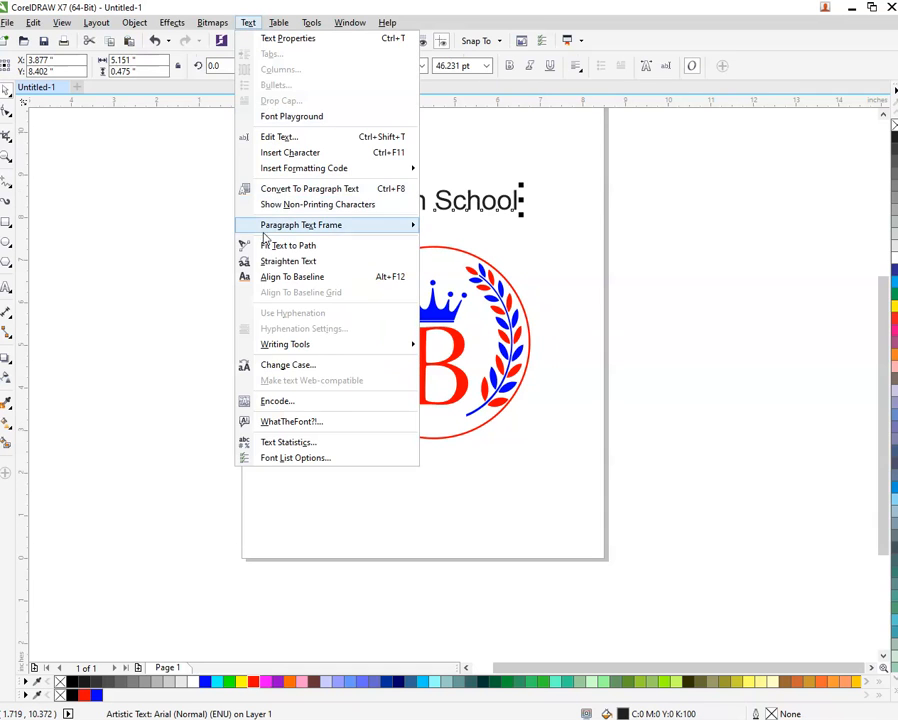
pyautogui.click(266, 245)
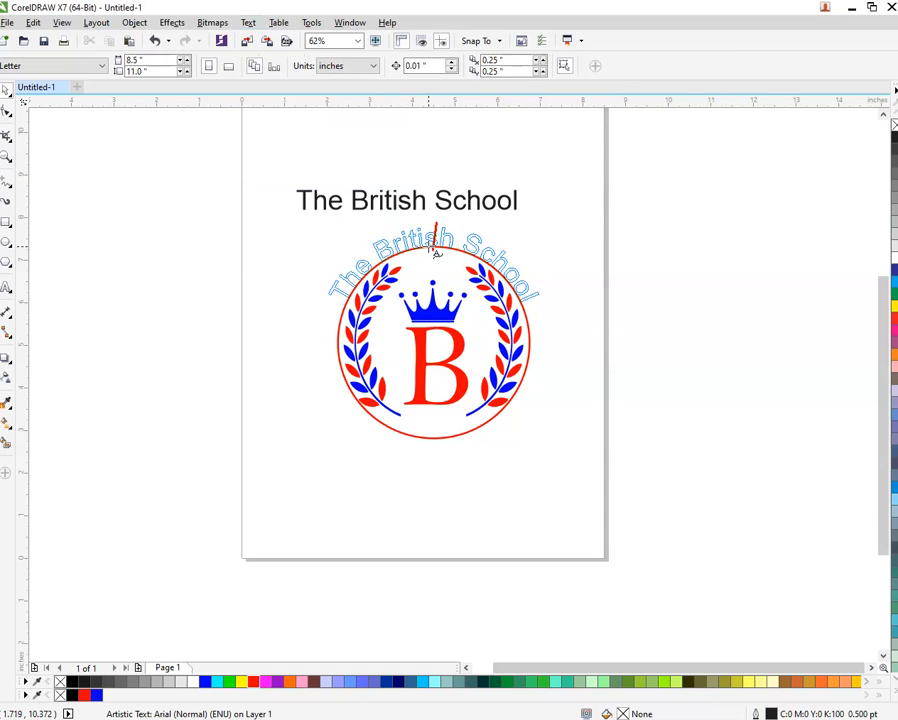
pyautogui.click(435, 250)
pyautogui.hotkey('ctrl', 'z')
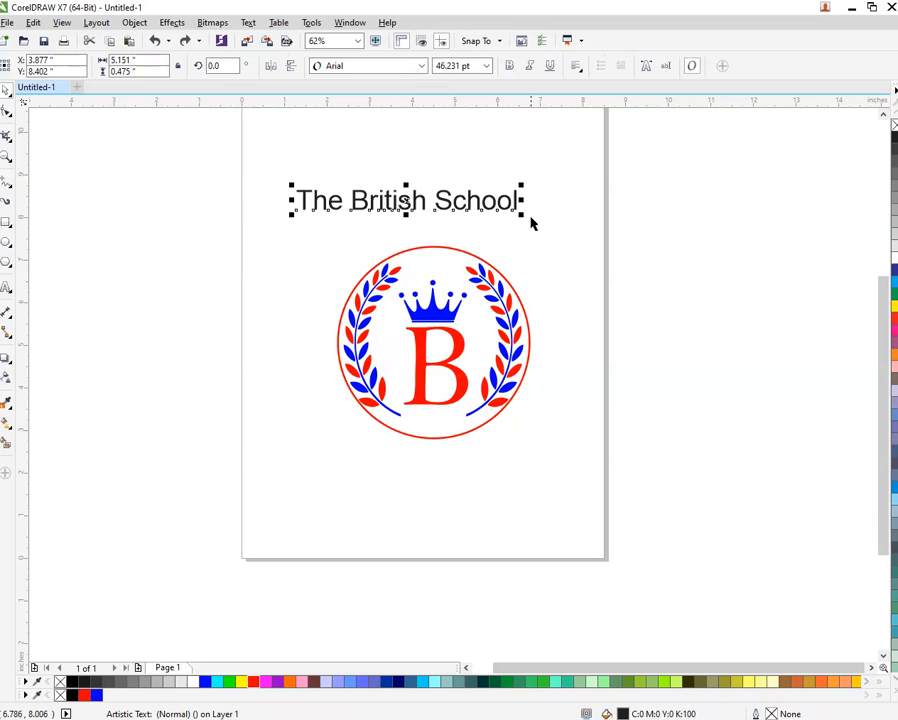
# - Enlarge the school name to about 75 pt, try fitting it around the circle, and undo the fit
pyautogui.moveTo(521, 213); pyautogui.dragTo(591, 233)
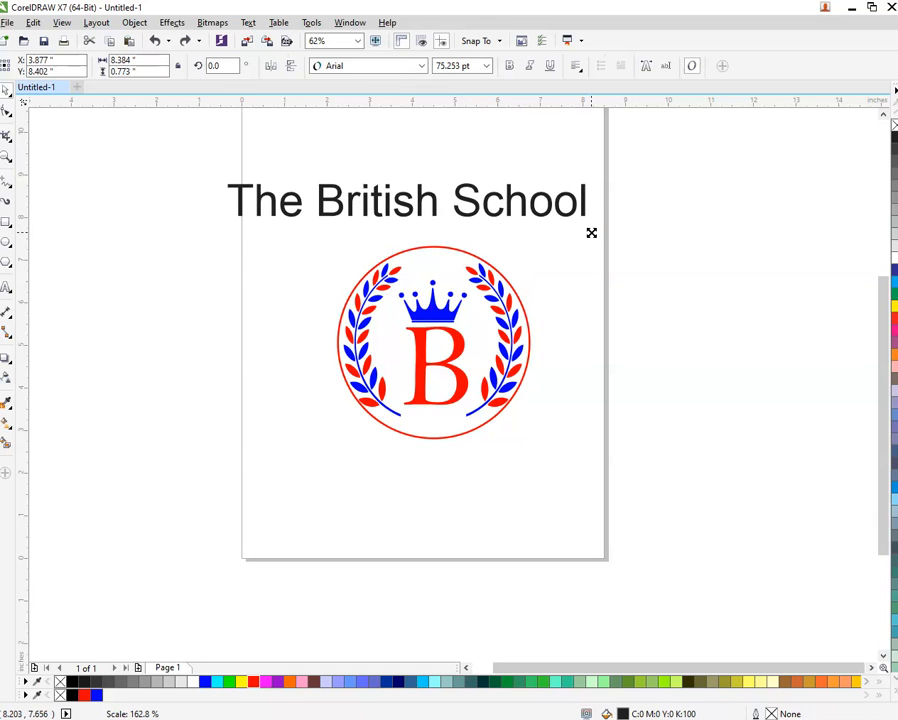
pyautogui.click(248, 22)
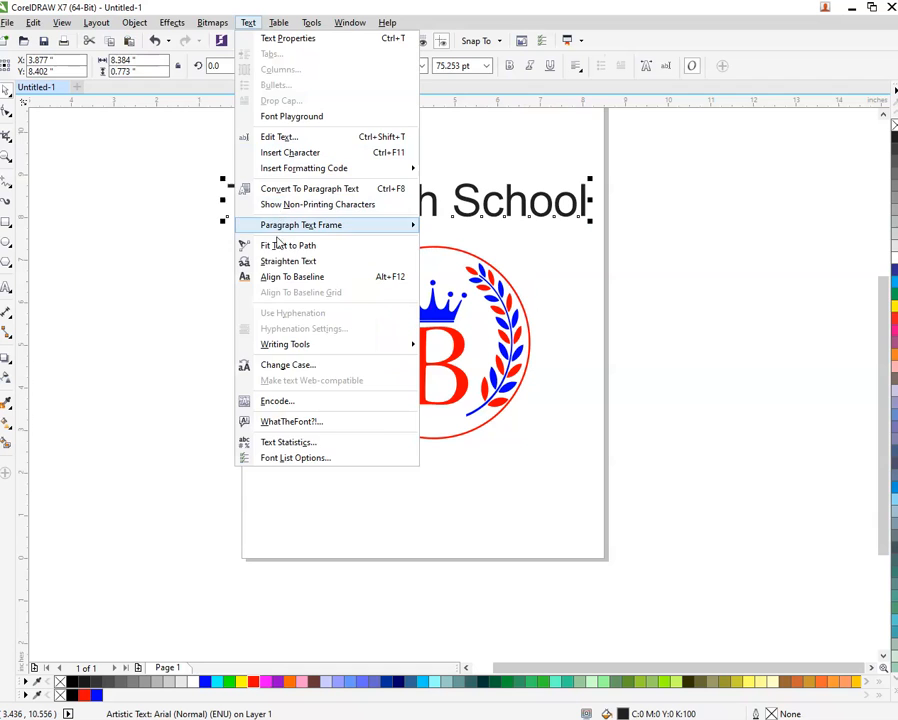
pyautogui.click(284, 245)
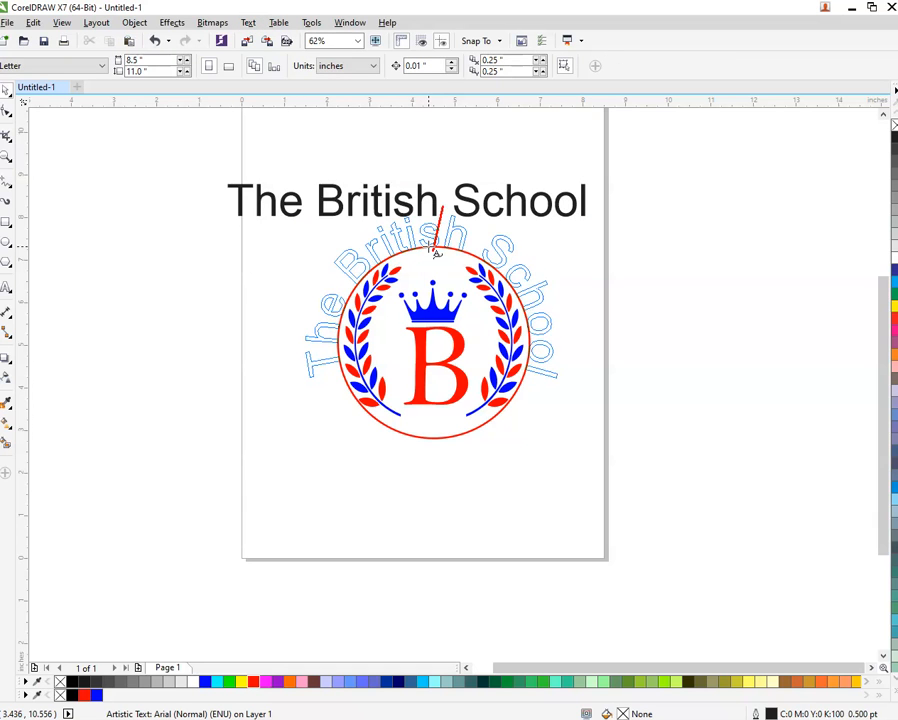
pyautogui.click(438, 250)
pyautogui.hotkey('ctrl', 'z')
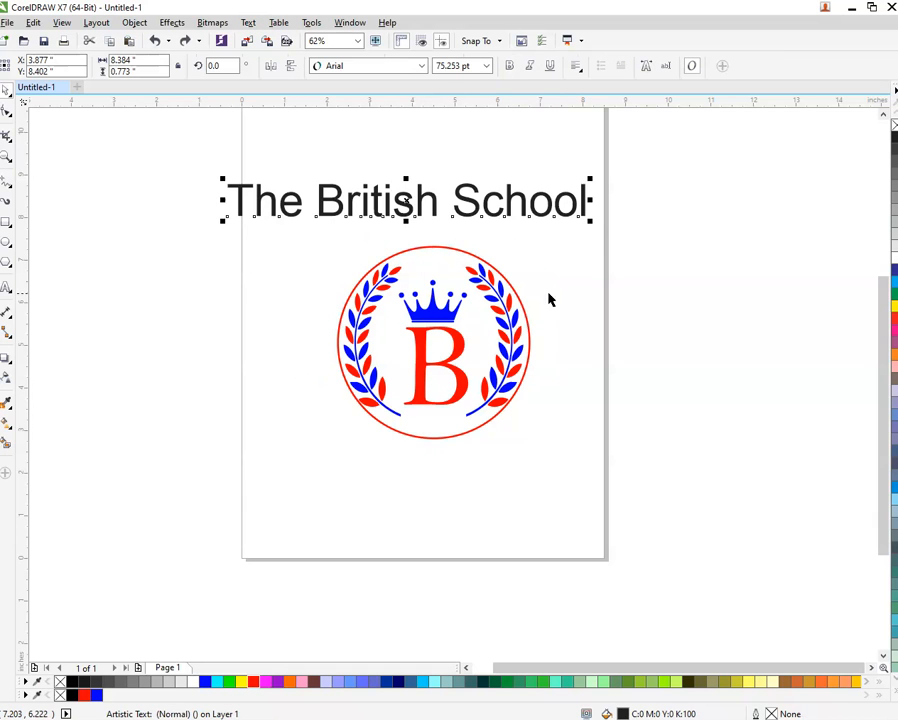
# - Scale the school name down proportionally to about 58 pt, roughly 6.4 inches wide
pyautogui.click(593, 224)
pyautogui.click(582, 214)
pyautogui.moveTo(589, 221)
pyautogui.mouseDown()
pyautogui.moveTo(578, 214)
pyautogui.moveTo(594, 225)
pyautogui.mouseUp()
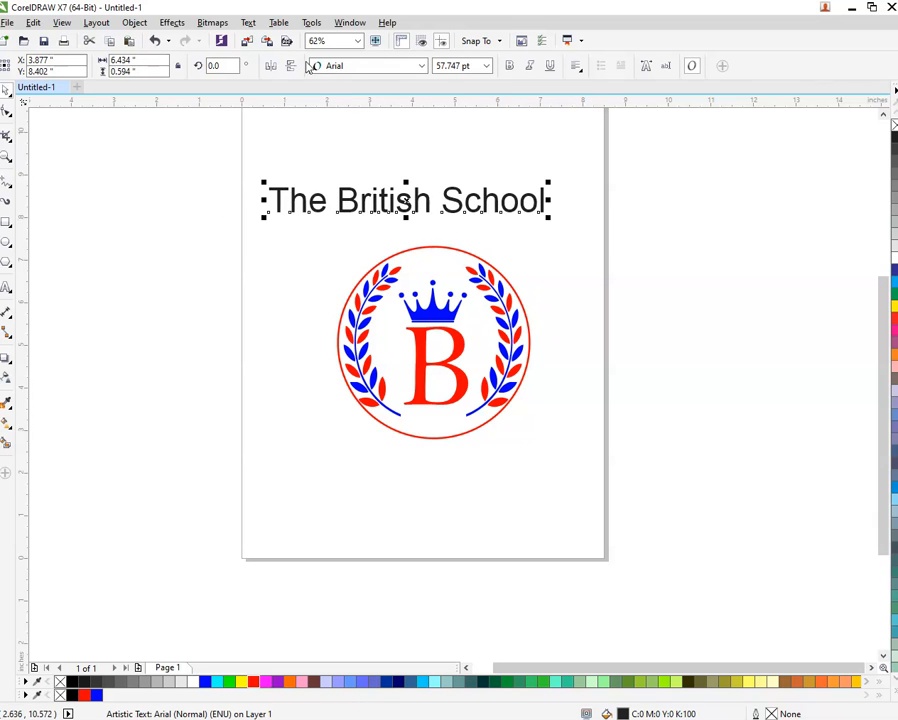
# - Fit the school name along the outside of the circle, centered over its top
pyautogui.click(248, 23)
pyautogui.click(284, 245)
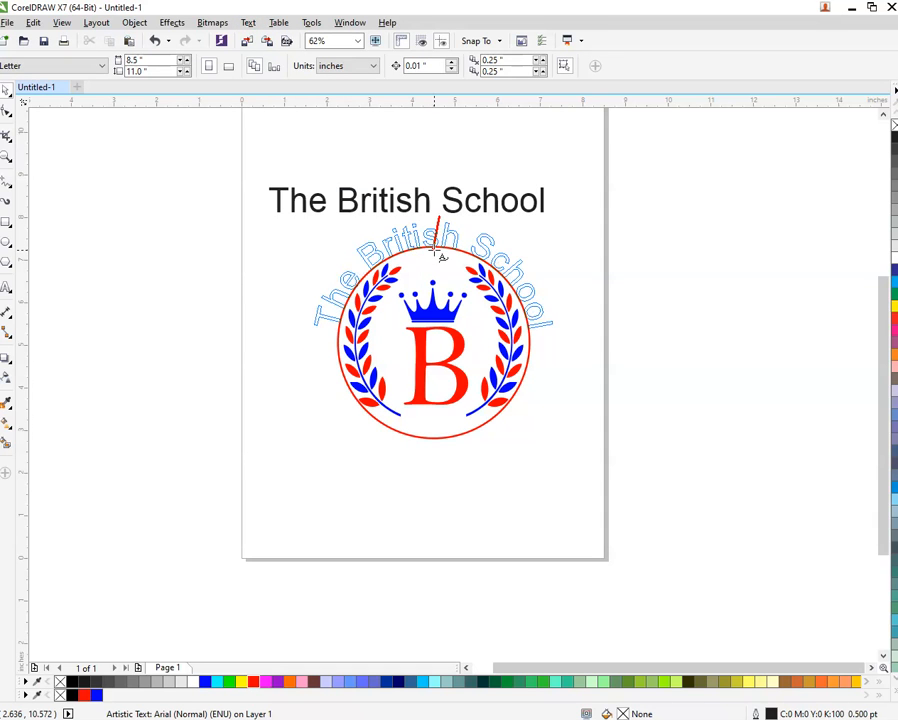
pyautogui.click(437, 255)
pyautogui.click(636, 436)
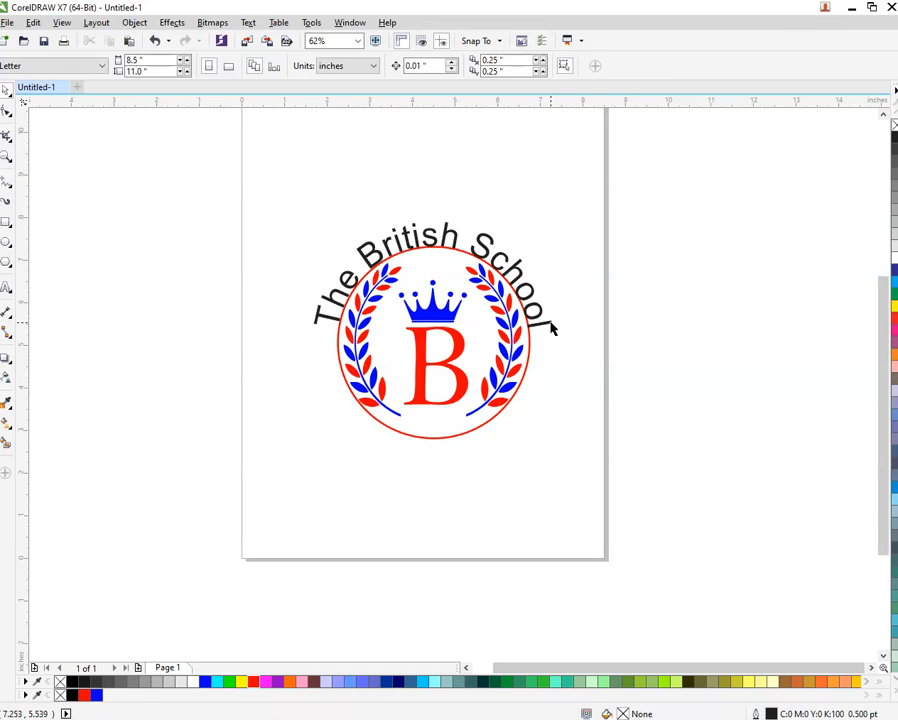
pyautogui.click(541, 328)
pyautogui.rightClick(541, 328)
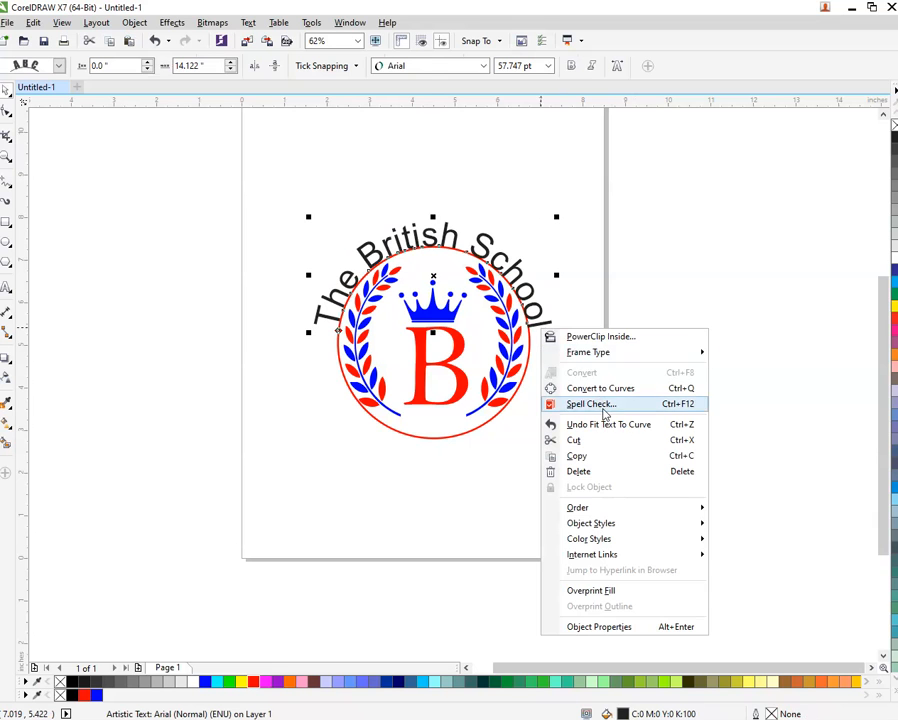
pyautogui.click(564, 346)
pyautogui.click(534, 372)
pyautogui.click(532, 366)
pyautogui.rightClick(529, 366)
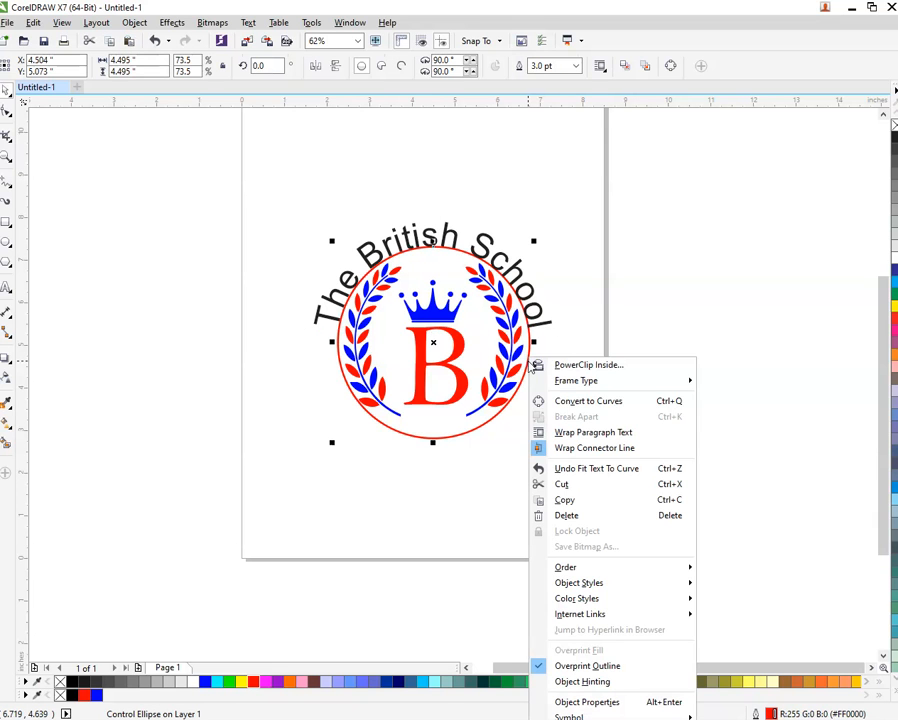
pyautogui.click(638, 288)
pyautogui.click(568, 311)
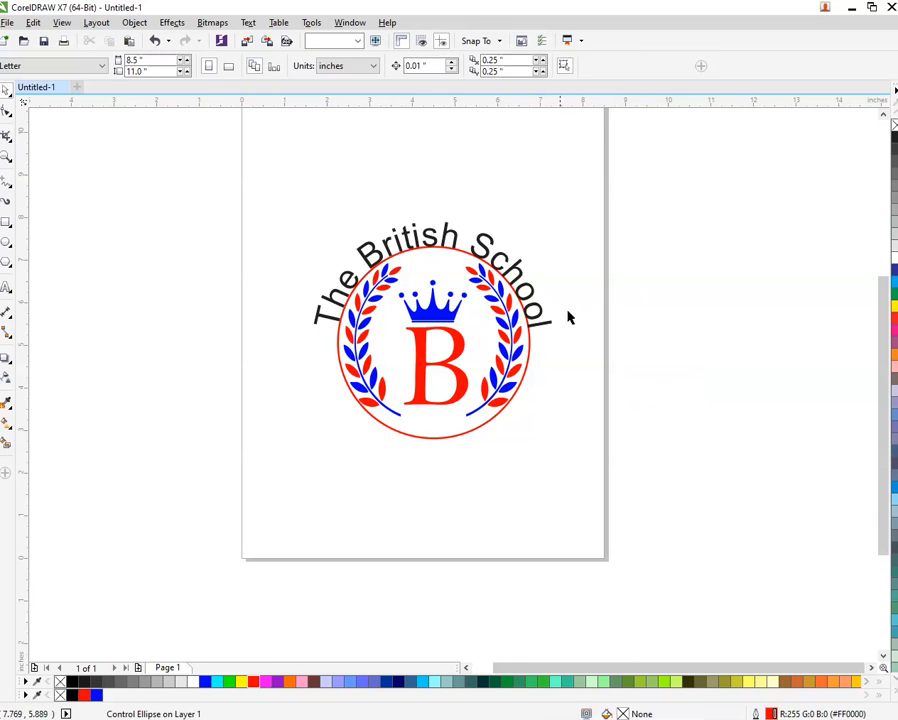
# - Break the school name apart from the circle and enlarge it proportionally to about 64 pt, roughly 6.2 inches wide
pyautogui.moveTo(539, 325); pyautogui.dragTo(569, 313)
pyautogui.hotkey('ctrl', 'z')
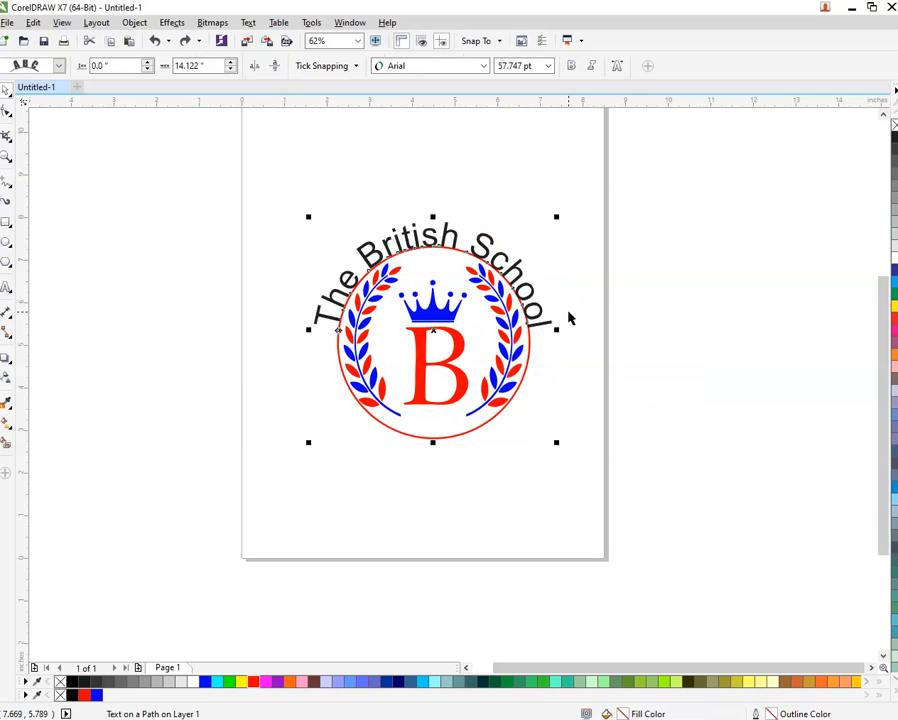
pyautogui.click(567, 314)
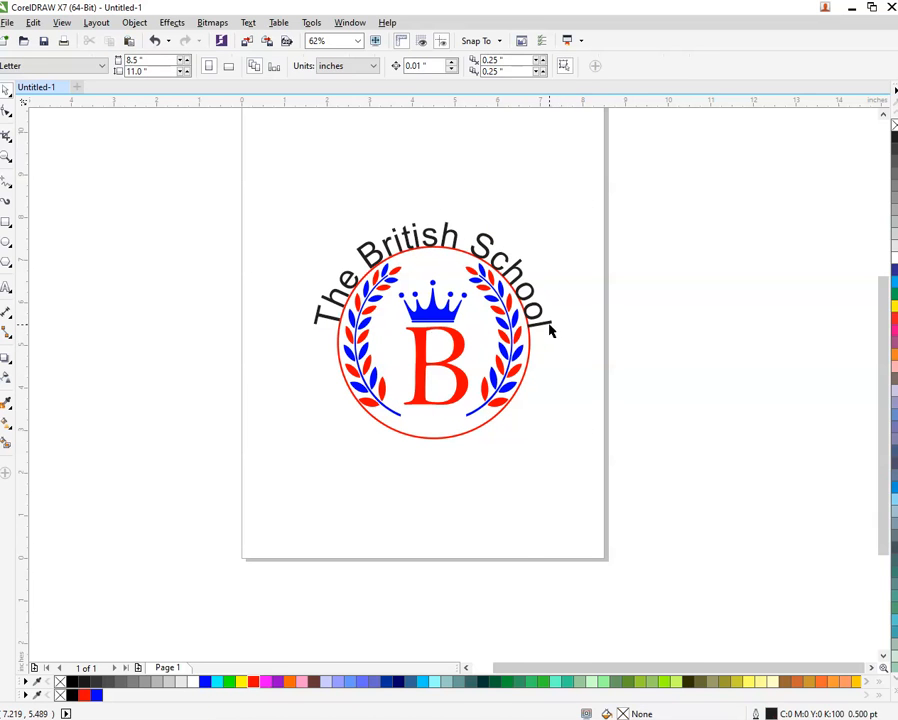
pyautogui.click(549, 330)
pyautogui.scroll(3, 488, 250)
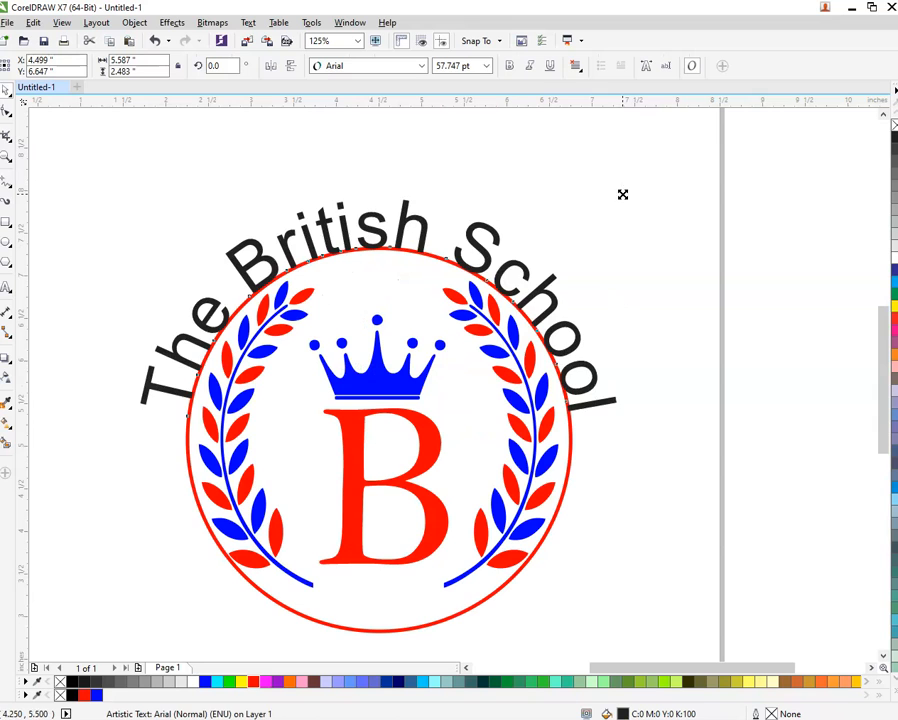
pyautogui.moveTo(621, 194); pyautogui.dragTo(650, 184)
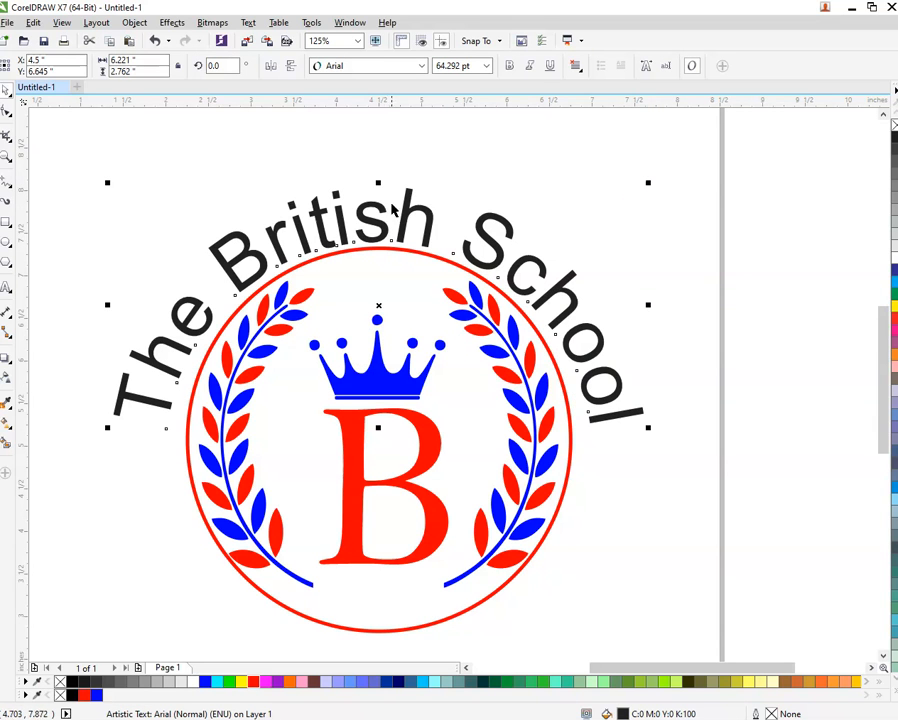
# - Place a horizontal guideline across the two lower ends of the curved school name
pyautogui.click(387, 112)
pyautogui.moveTo(391, 101); pyautogui.dragTo(397, 423)
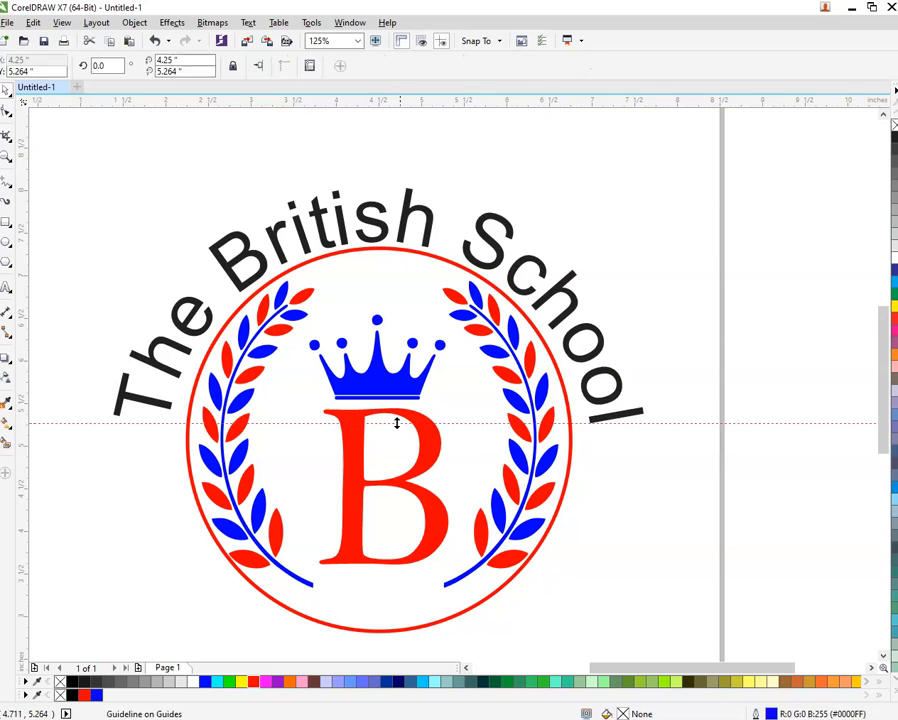
pyautogui.click(597, 410)
pyautogui.moveTo(401, 422); pyautogui.dragTo(402, 413)
# - Rotate the school name counterclockwise by about 1.8° against the guideline, and delete the guideline
pyautogui.click(617, 395)
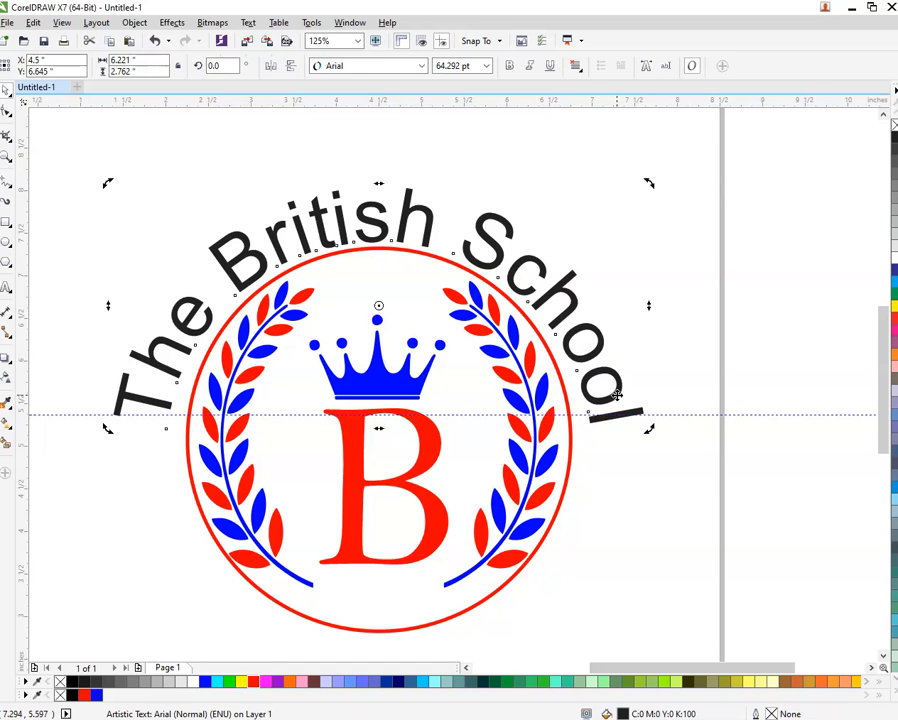
pyautogui.moveTo(648, 431); pyautogui.dragTo(655, 427)
pyautogui.click(630, 450)
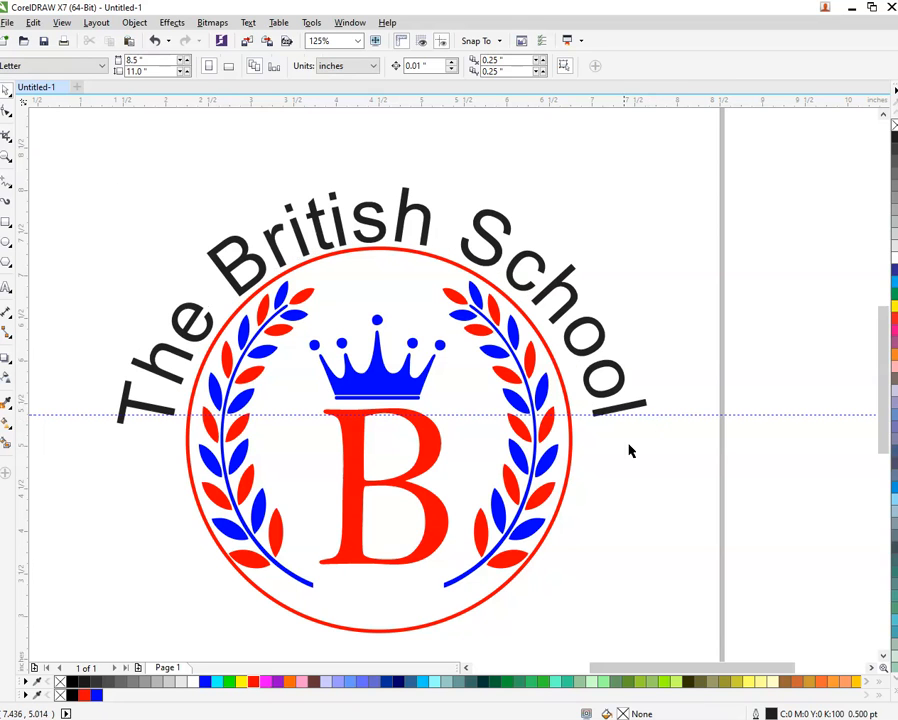
pyautogui.click(673, 413)
pyautogui.press('Delete')
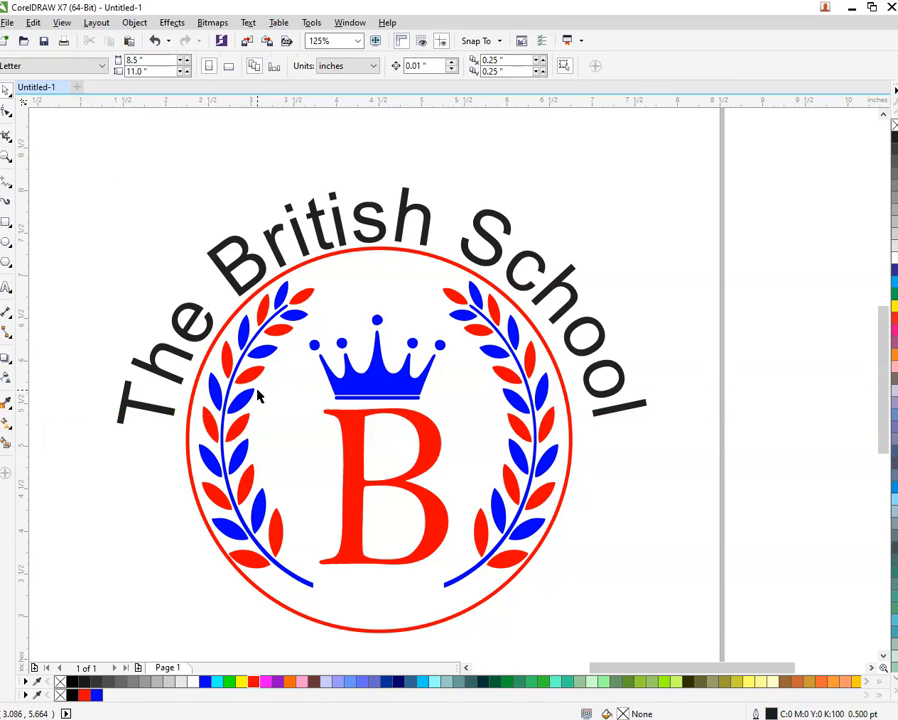
# - Draw a five-pointed star about 0.4 inches wide below the "T" and place a matching copy below the final "l"
pyautogui.click(10, 262)
pyautogui.click(48, 276)
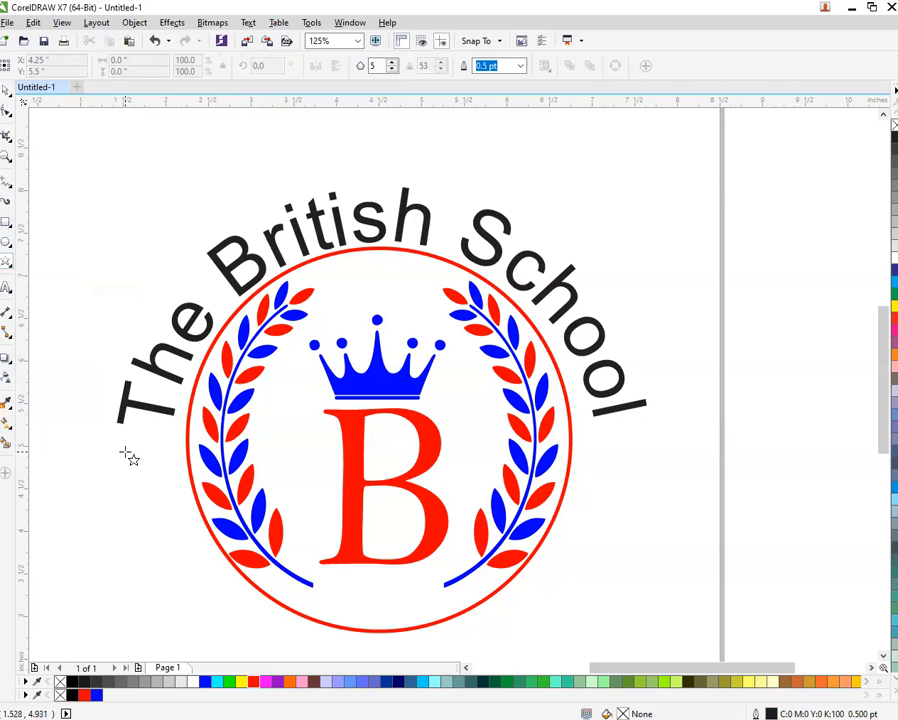
pyautogui.moveTo(128, 452)
pyautogui.mouseDown()
pyautogui.moveTo(178, 498)
pyautogui.moveTo(143, 456)
pyautogui.moveTo(508, 480)
pyautogui.moveTo(612, 450)
pyautogui.mouseUp()
# - Fill the curved school name with red
pyautogui.click(654, 403)
pyautogui.click(642, 407)
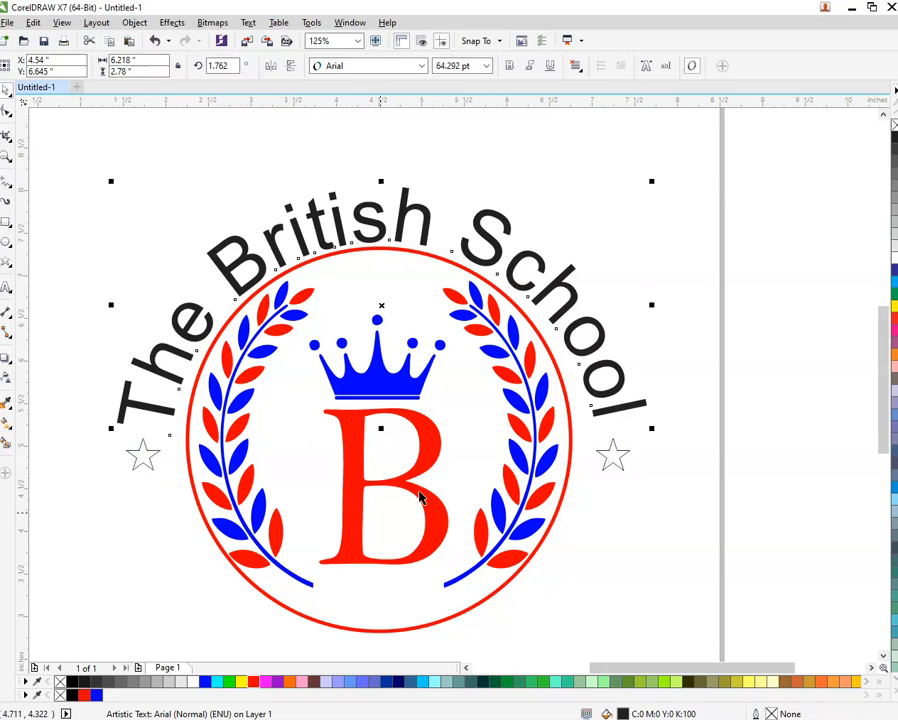
pyautogui.click(254, 684)
# - Select both stars together and color their fill and outline blue
pyautogui.click(143, 458)
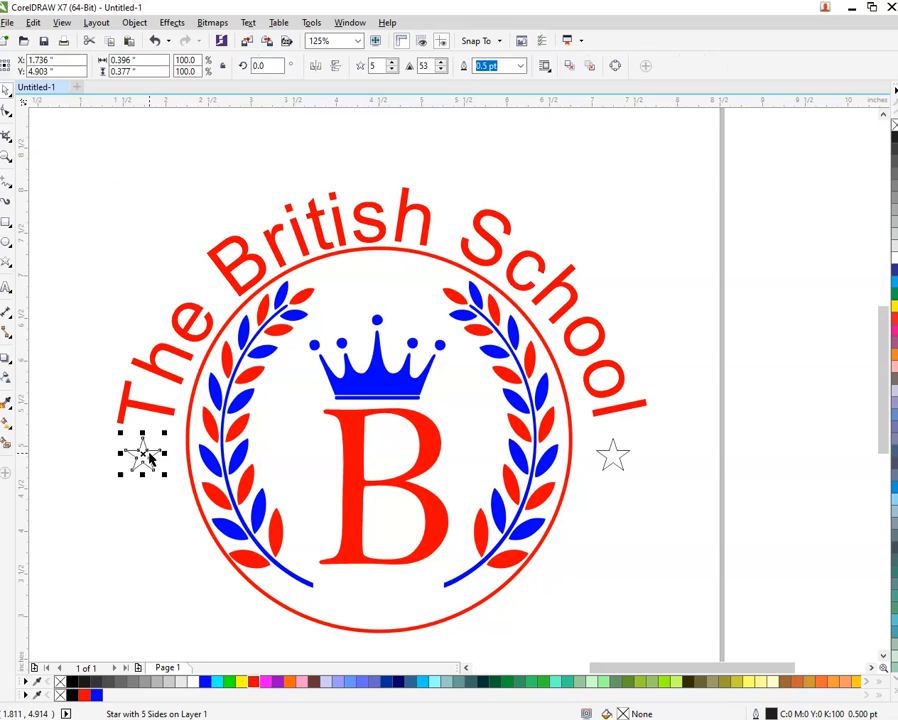
pyautogui.keyDown('shift'); pyautogui.click(610, 460); pyautogui.keyUp('shift')
pyautogui.click(97, 695)
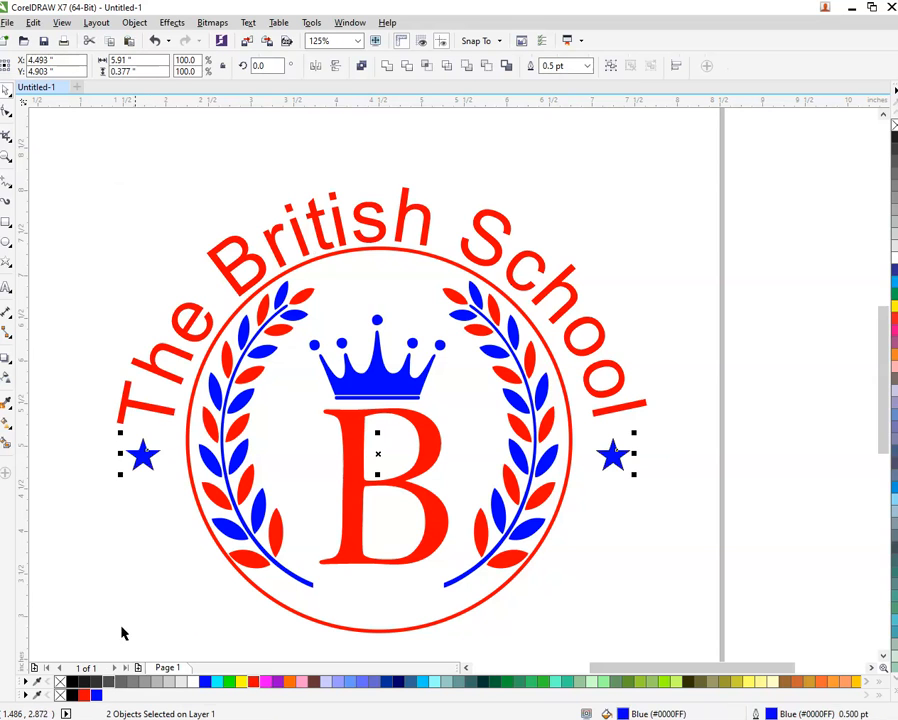
pyautogui.click(124, 630)
# - Add the tagline "20 Years of Execllence" as 24 pt Arial artistic text below the logo
pyautogui.scroll(-3, 303, 352)
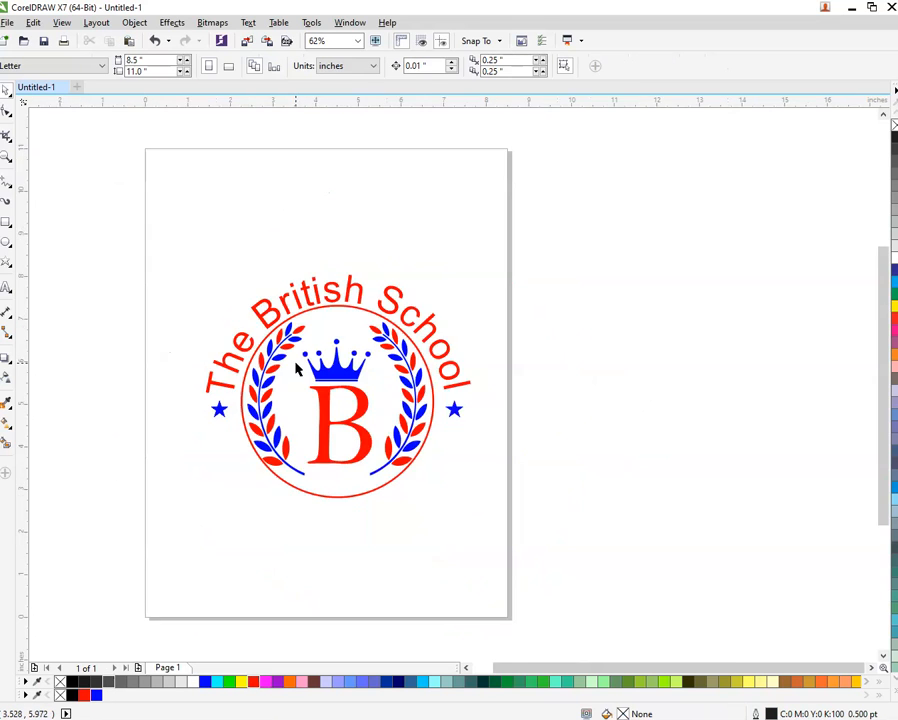
pyautogui.scroll(1, 296, 420)
pyautogui.click(6, 287)
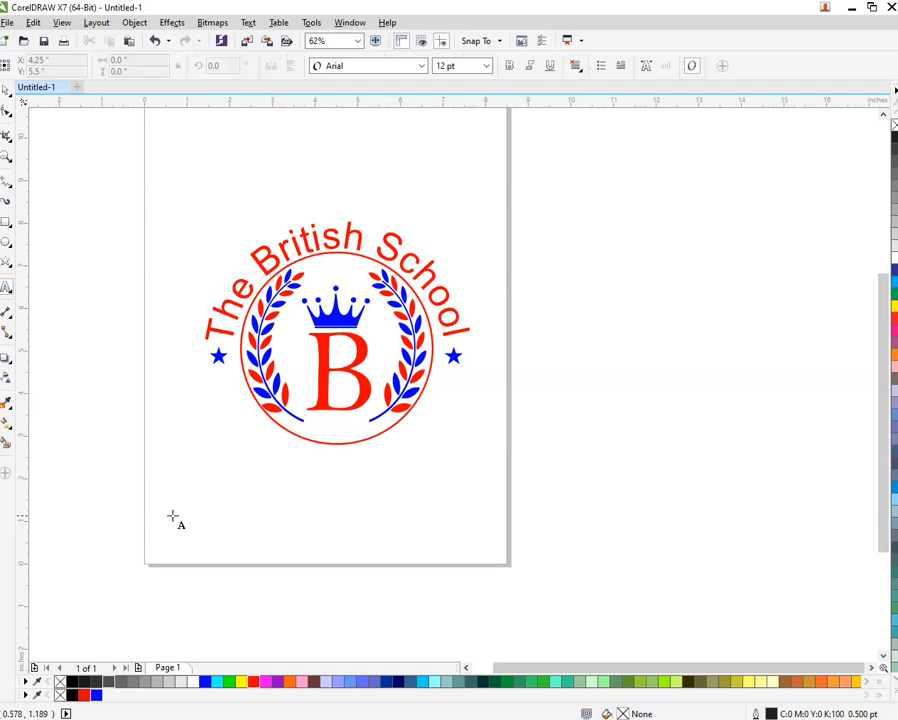
pyautogui.click(175, 511)
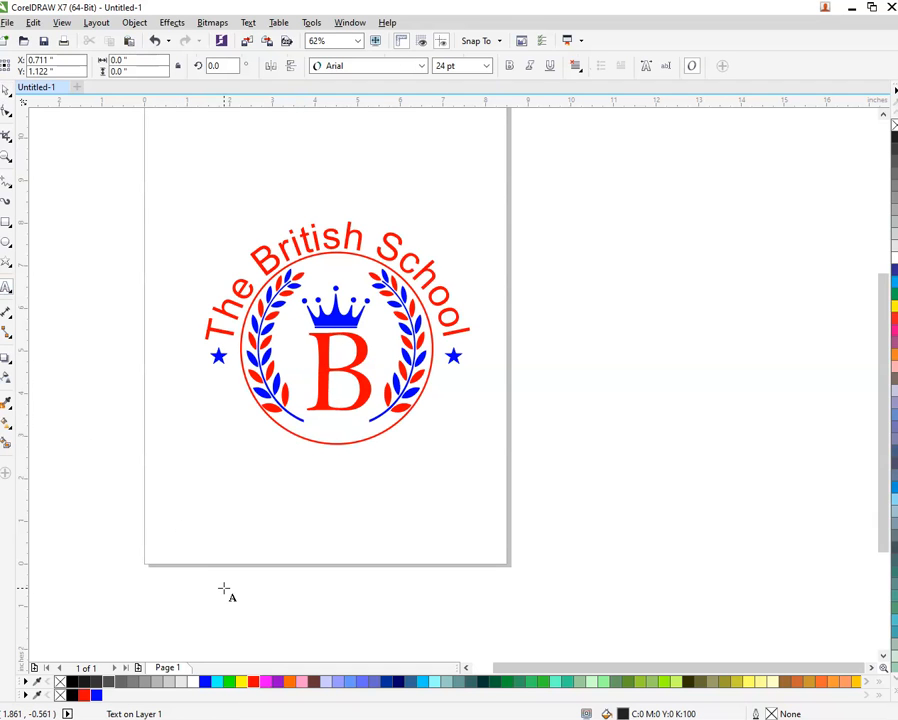
pyautogui.write('20 Years of Execllence')
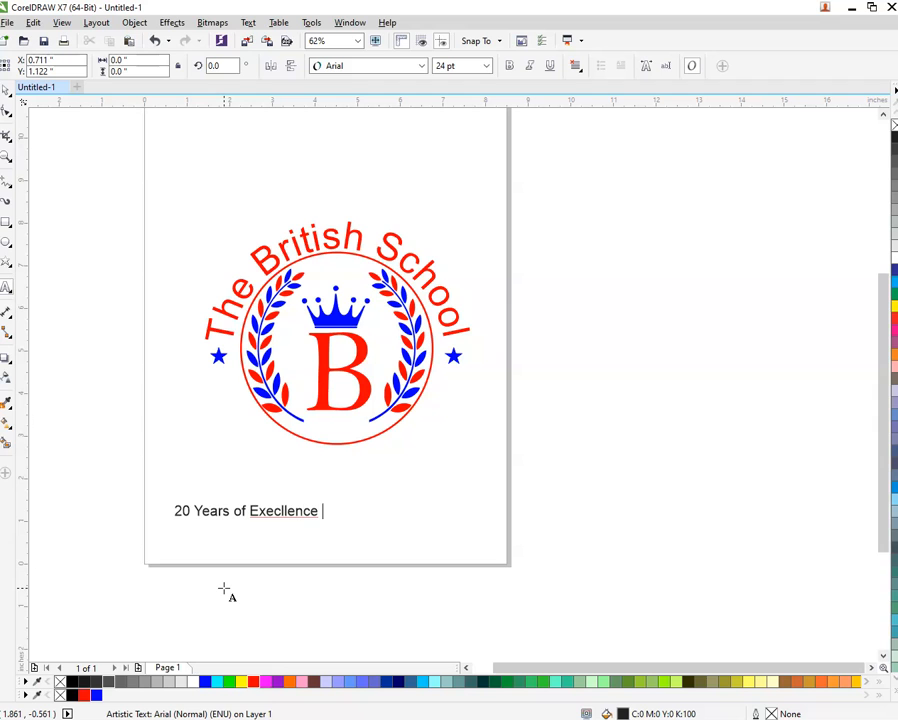
# - Try to correct the spelling of the word "Execllence" in the tagline
pyautogui.rightClick(283, 516)
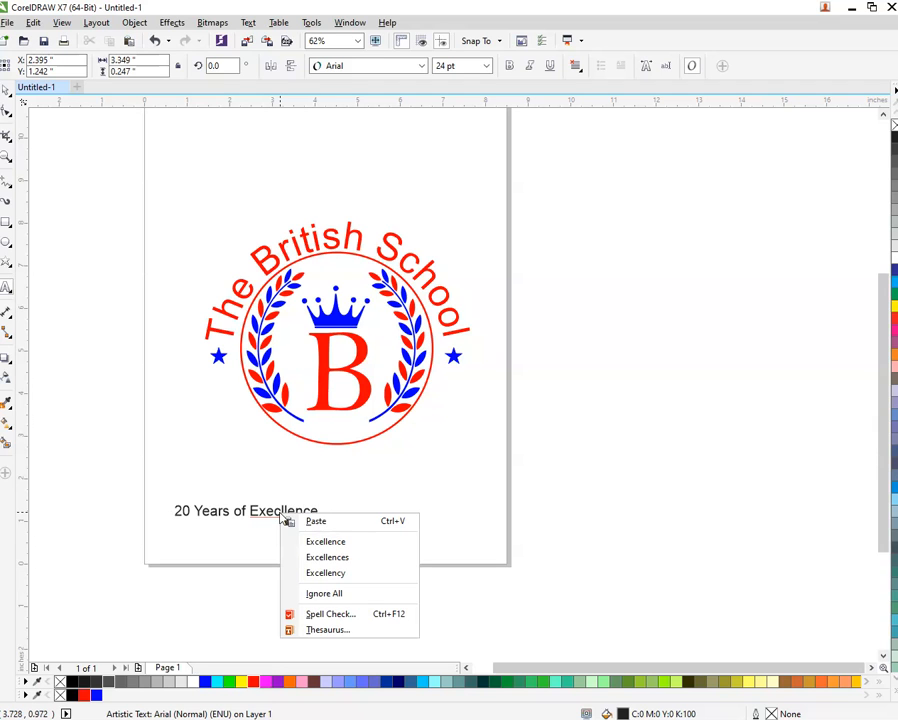
pyautogui.click(283, 516)
pyautogui.doubleClick(283, 514)
pyautogui.rightClick(282, 516)
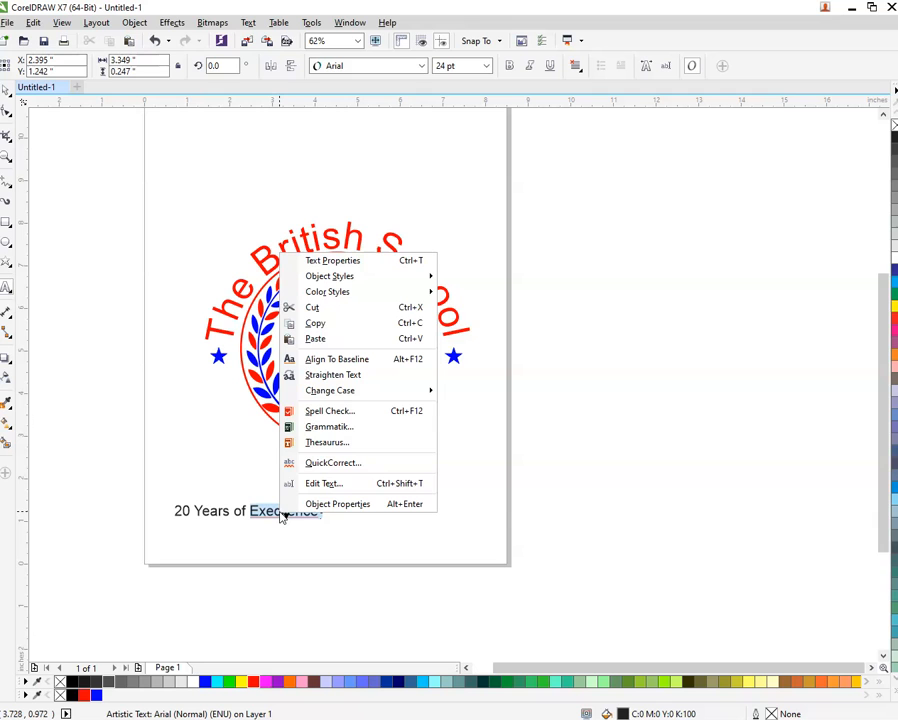
pyautogui.click(256, 558)
pyautogui.rightClick(289, 510)
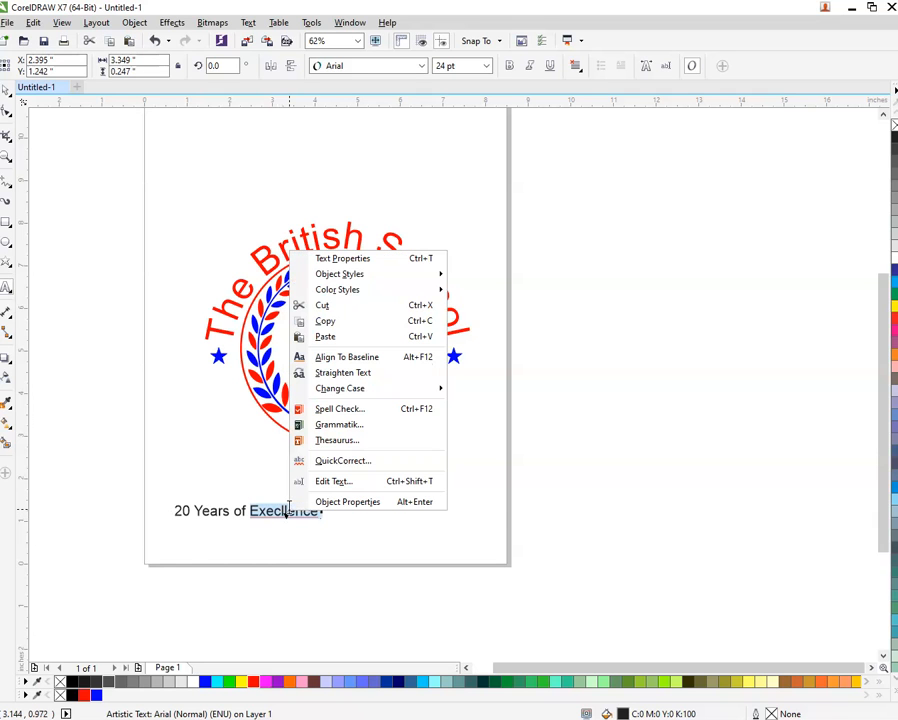
pyautogui.click(291, 540)
# - Enlarge the tagline proportionally to about 47 pt, roughly 6.5 inches wide, and position it just below the circle
pyautogui.hotkey('ctrl', 'space')
pyautogui.click(288, 559)
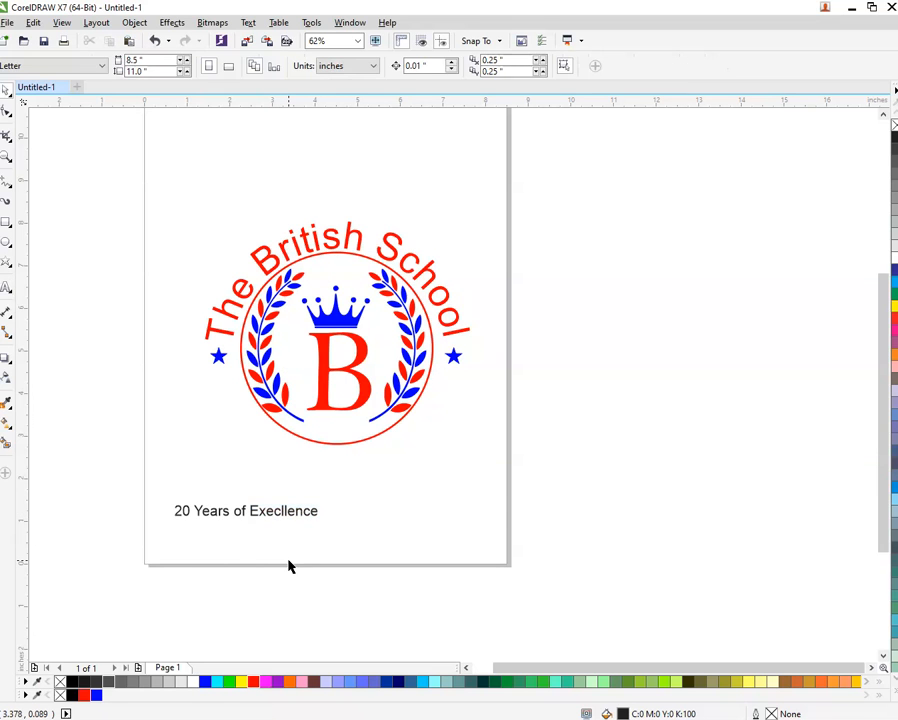
pyautogui.moveTo(107, 540); pyautogui.dragTo(459, 558)
pyautogui.moveTo(344, 528); pyautogui.dragTo(394, 474)
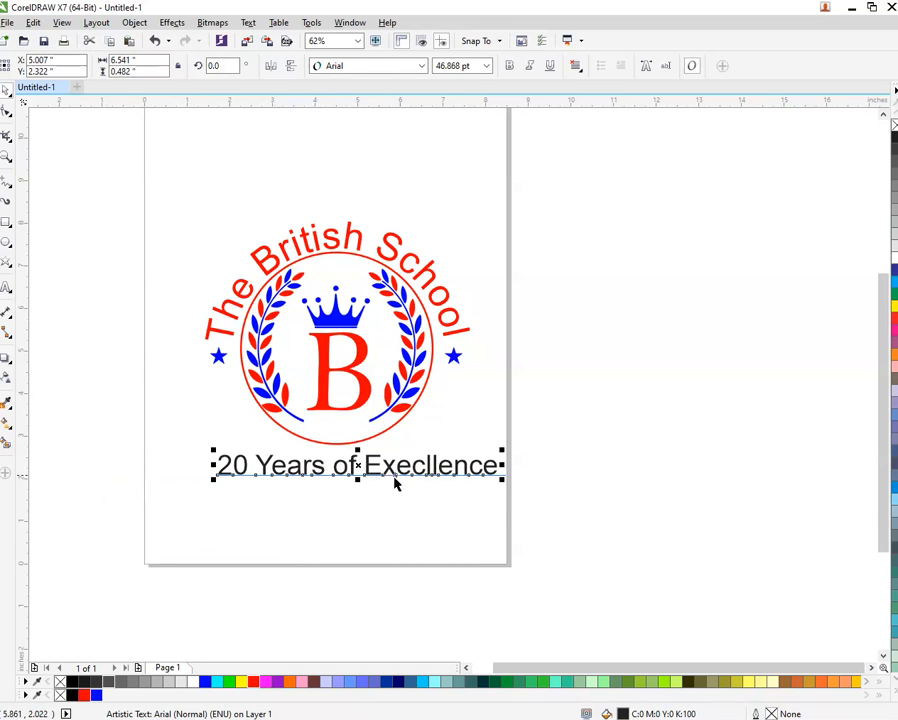
# - Try fitting the tagline to the lower part of the circle at its current size, and undo the fit
pyautogui.click(248, 22)
pyautogui.click(252, 246)
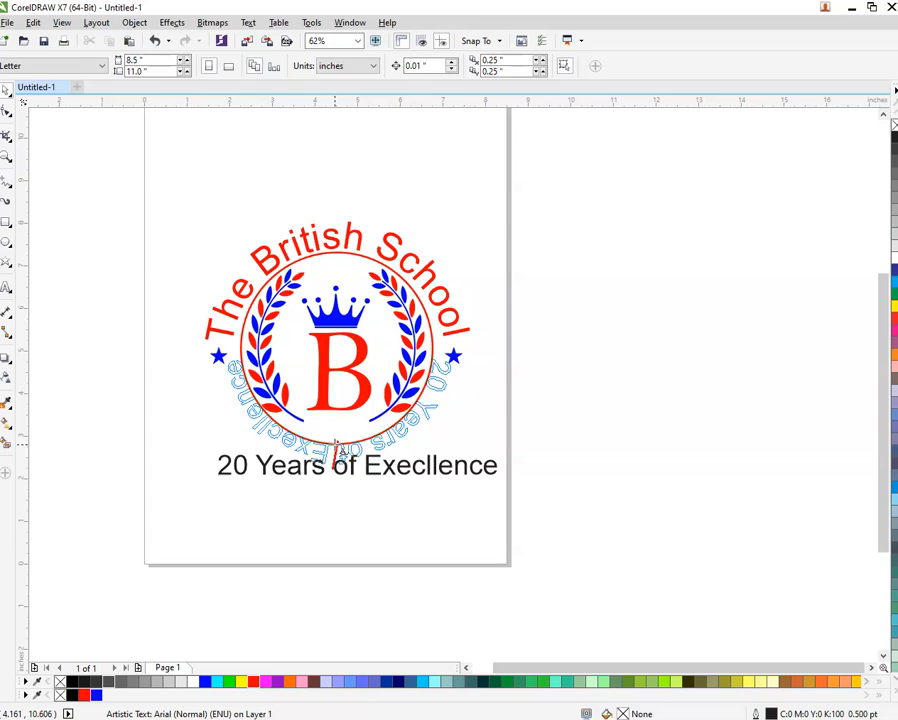
pyautogui.click(339, 445)
pyautogui.hotkey('ctrl', 'z')
# - Scale the tagline down proportionally to about 41 pt, roughly 5.8 inches wide
pyautogui.scroll(2, 504, 476)
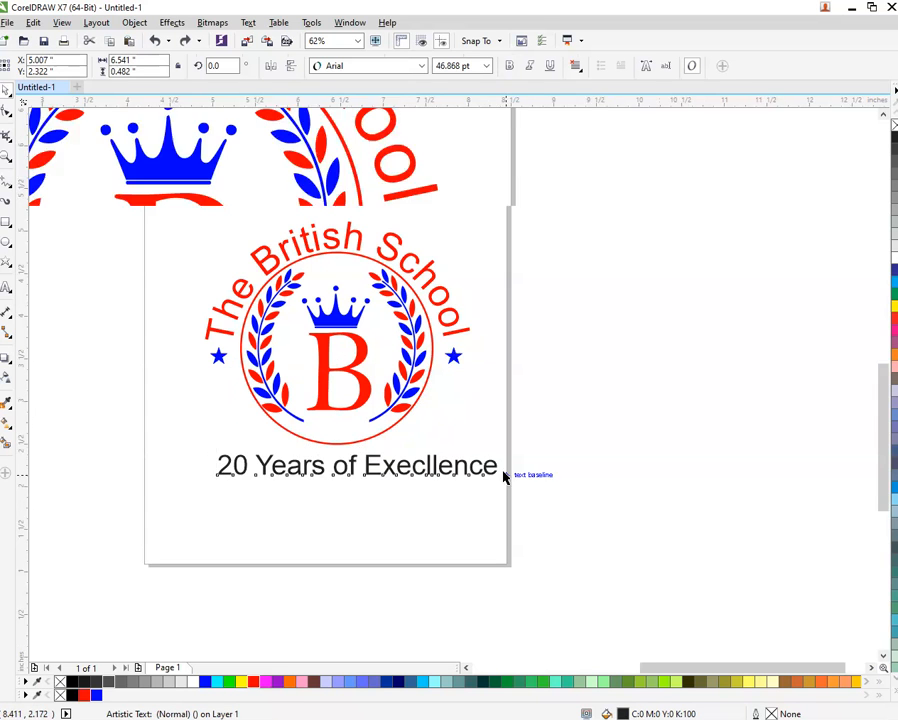
pyautogui.moveTo(487, 492); pyautogui.dragTo(473, 486)
pyautogui.scroll(-2, 474, 492)
pyautogui.scroll(-2, 474, 492)
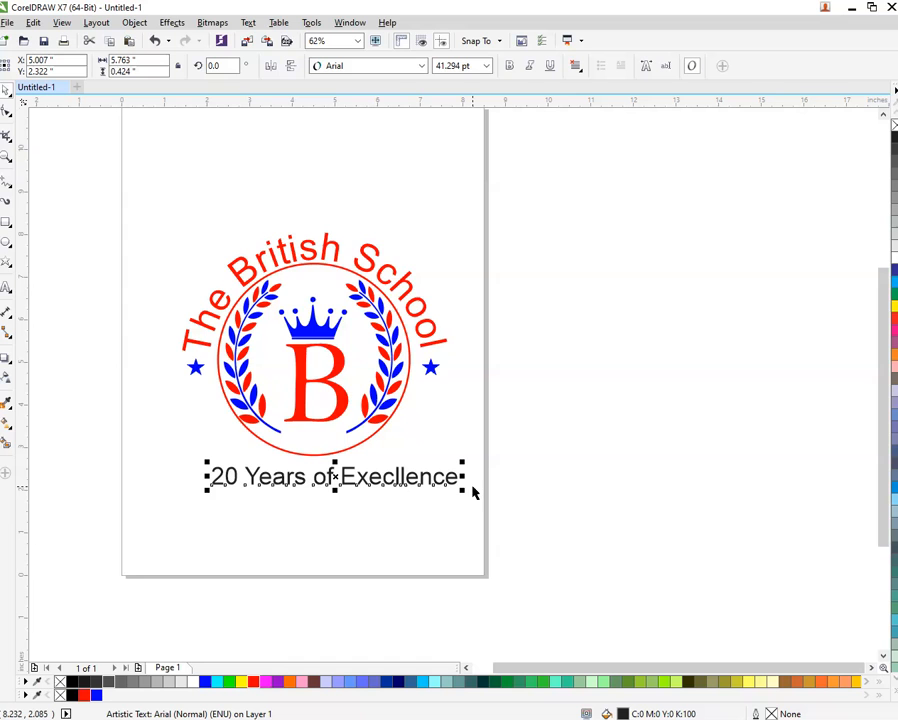
# - Fit the tagline to the bottom of the circle and mirror it horizontally and vertically so it reads upright inside the curve
pyautogui.click(248, 22)
pyautogui.click(288, 246)
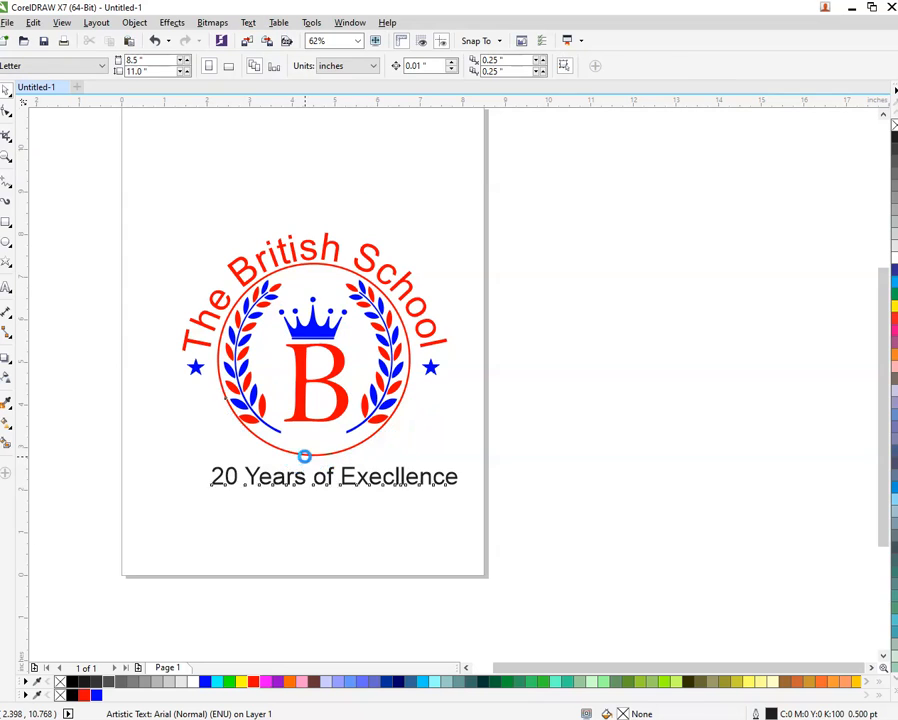
pyautogui.click(304, 458)
pyautogui.click(254, 65)
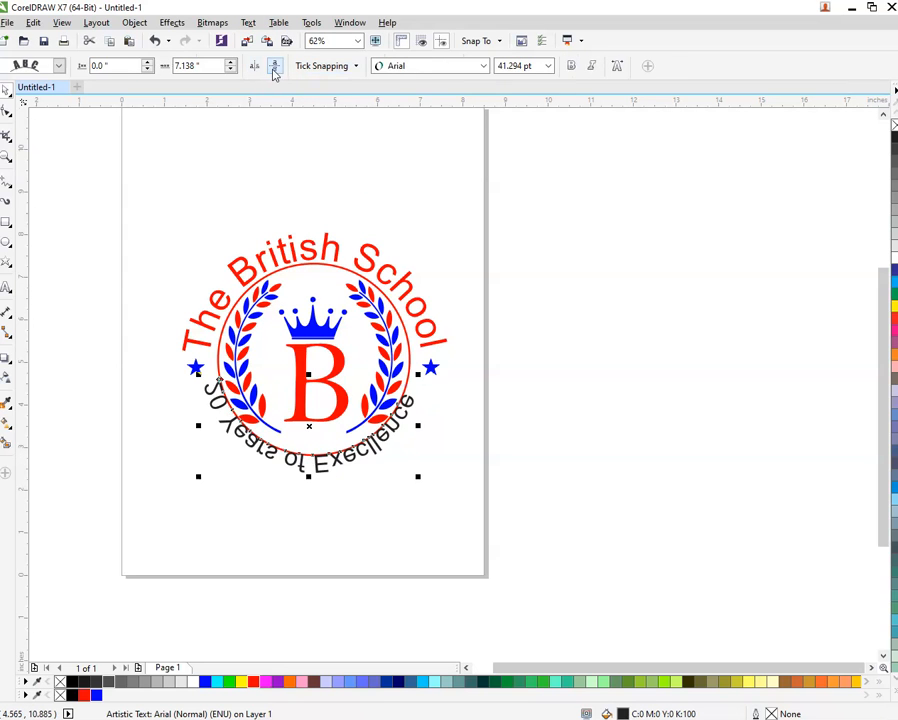
pyautogui.click(275, 65)
pyautogui.click(480, 422)
# - Break the curved tagline apart from the circle and enlarge it to about 53 pt, roughly 5.5 inches wide
pyautogui.click(371, 440)
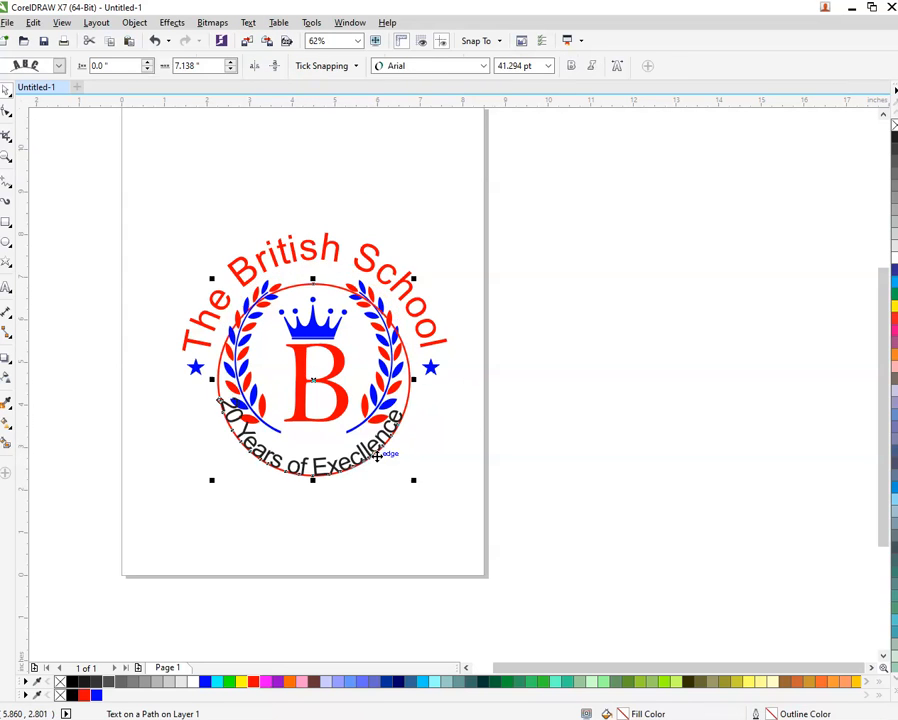
pyautogui.hotkey('ctrl', 'k')
pyautogui.click(378, 461)
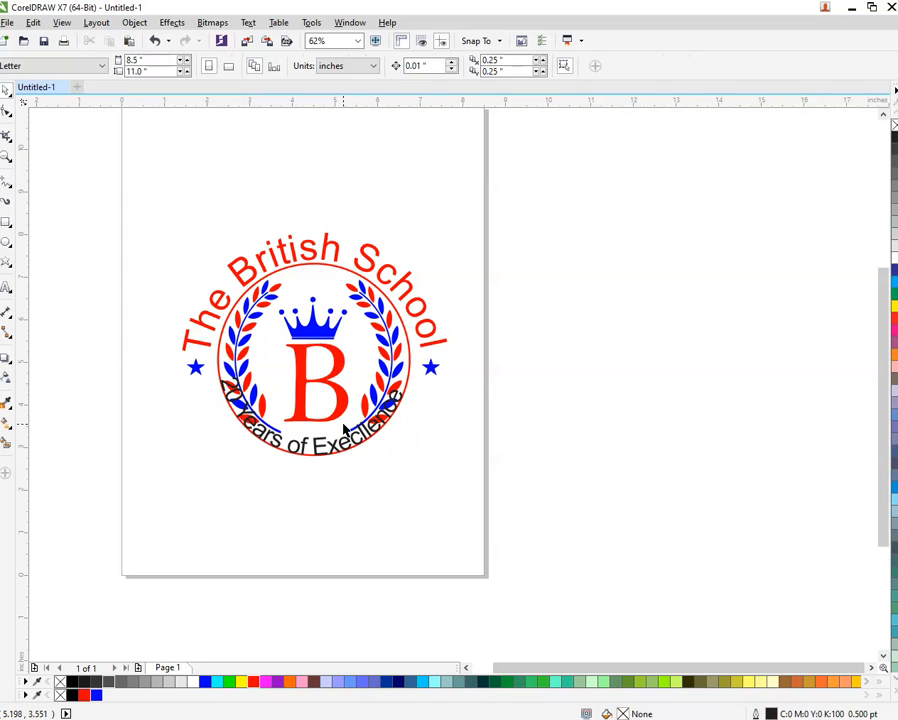
pyautogui.click(349, 451)
pyautogui.moveTo(406, 458)
pyautogui.mouseDown()
pyautogui.moveTo(450, 484)
pyautogui.moveTo(400, 462)
pyautogui.mouseUp()
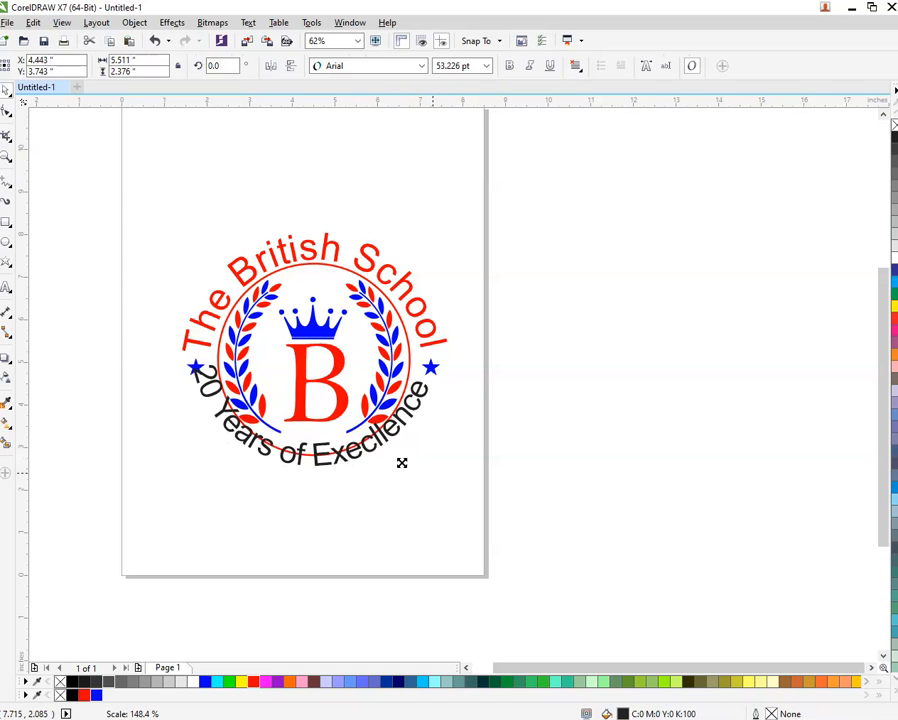
# - Move the curved tagline just outside the circle's lower edge and center it horizontally on the circle
pyautogui.scroll(2, 400, 462)
pyautogui.moveTo(340, 488); pyautogui.dragTo(362, 486)
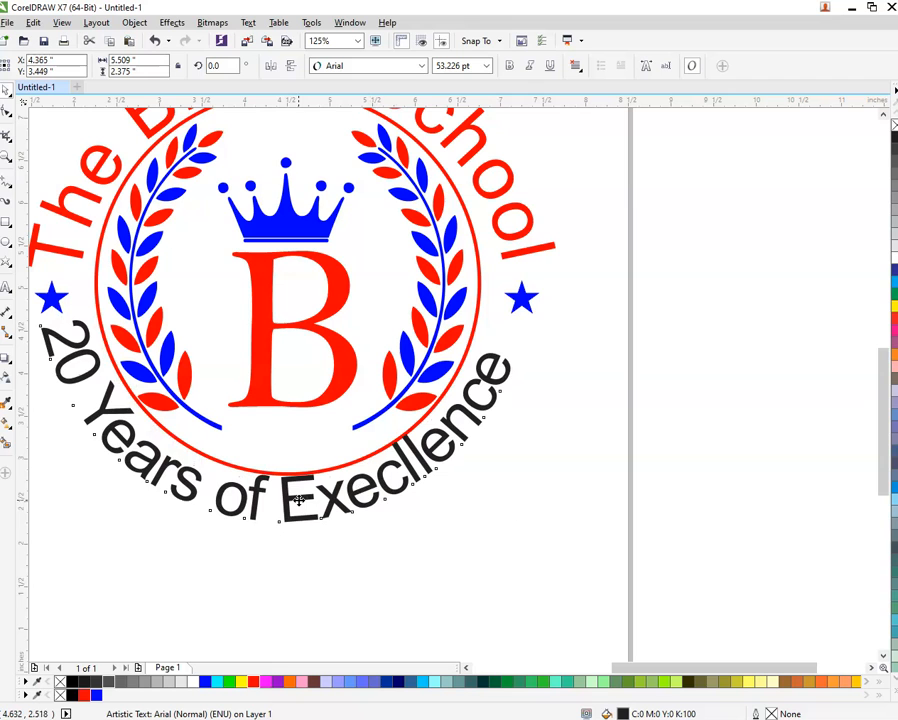
pyautogui.moveTo(290, 501); pyautogui.dragTo(304, 505)
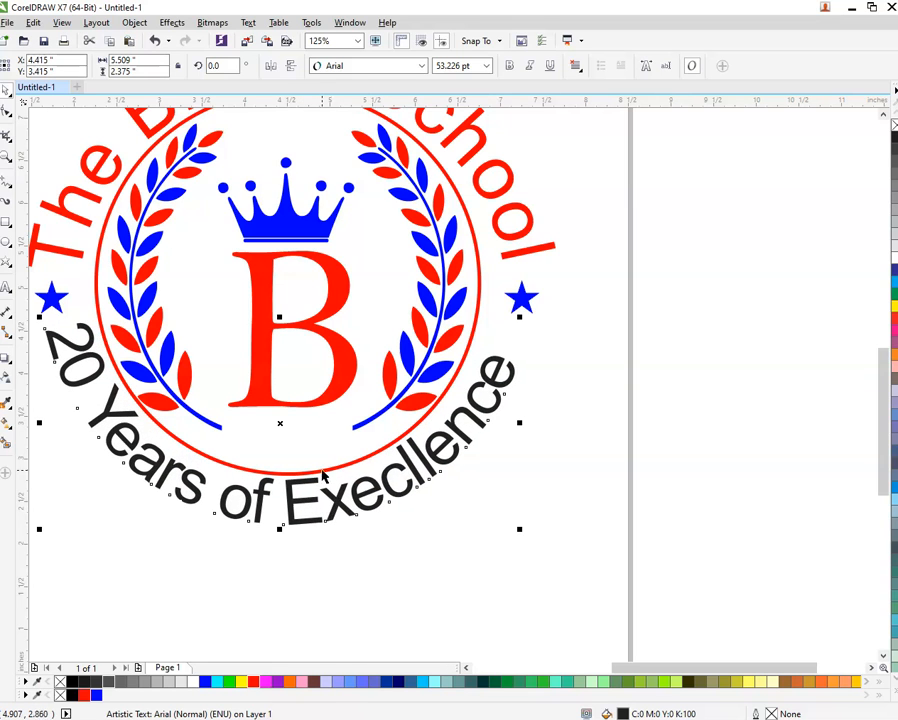
pyautogui.keyDown('shift'); pyautogui.click(322, 474); pyautogui.keyUp('shift')
pyautogui.press('c')
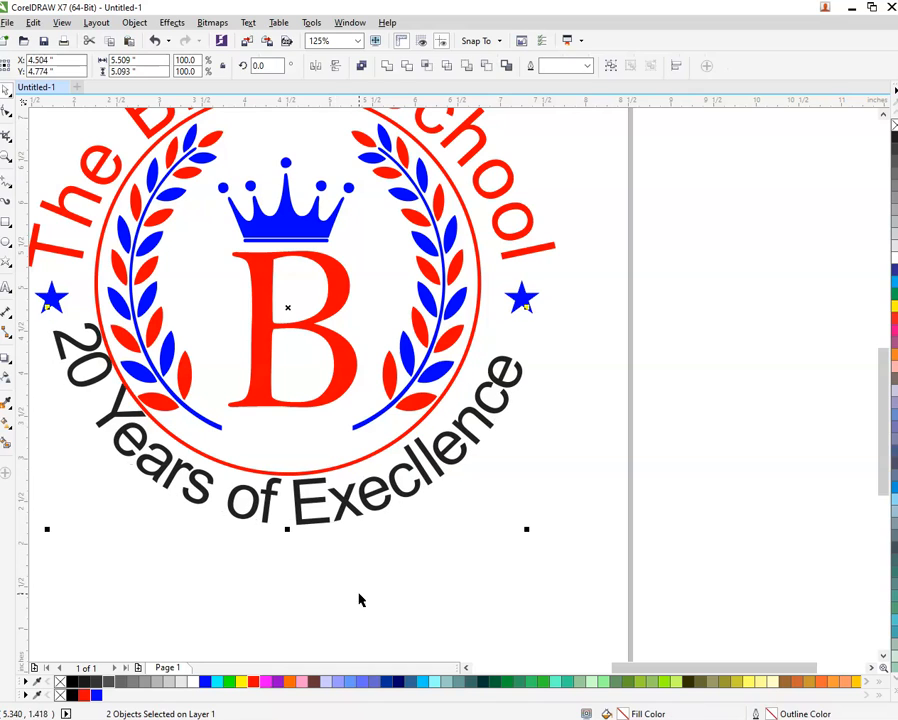
# - Nudge the curved tagline 0.02 inches to the left, separately from the circle
pyautogui.click(358, 595)
pyautogui.click(110, 422)
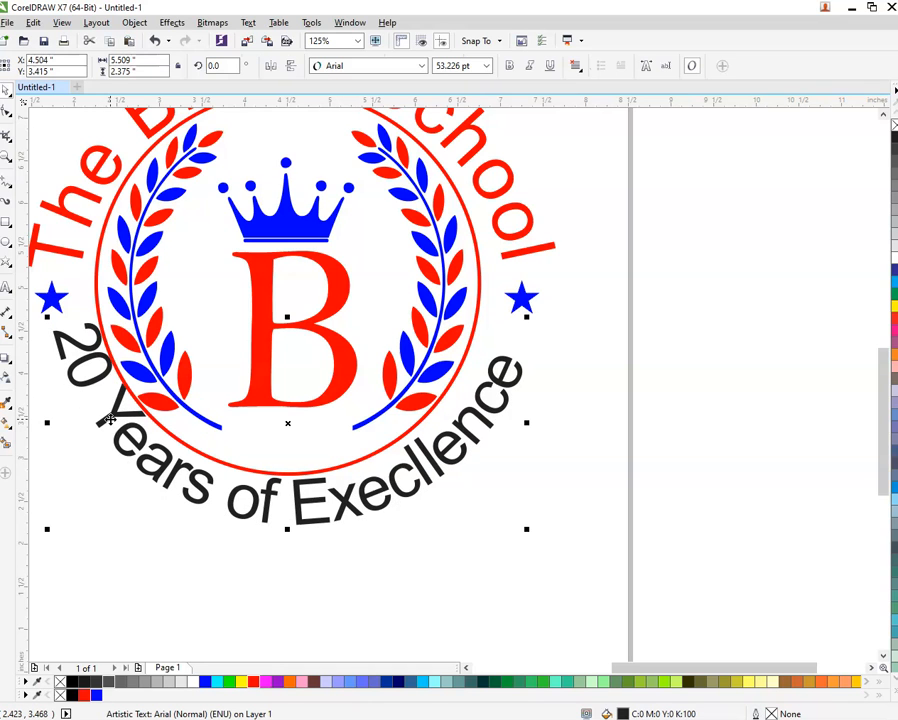
pyautogui.press('Left')
pyautogui.press('Left')
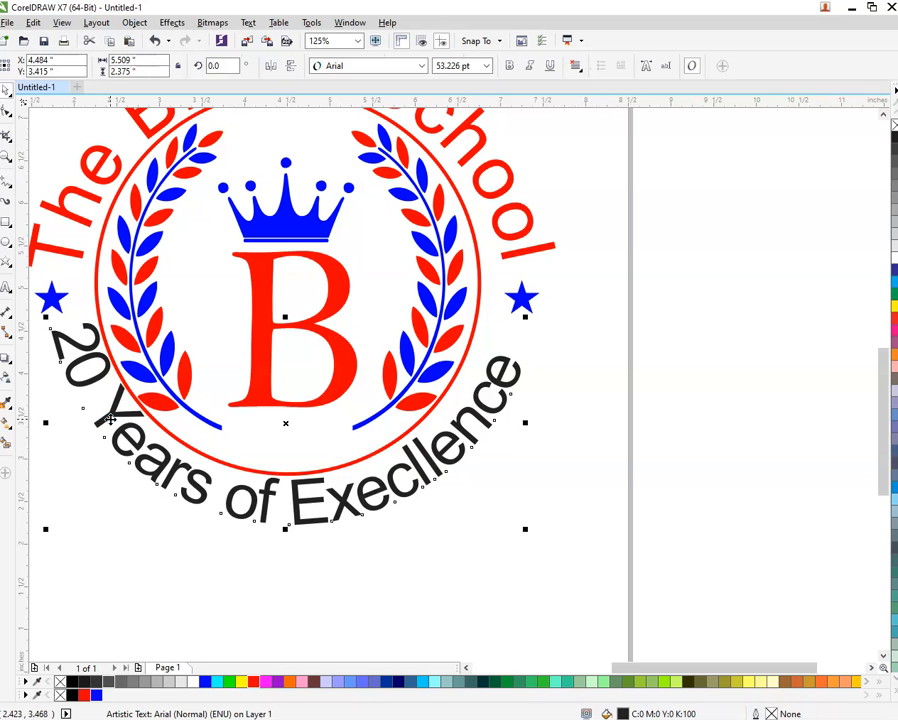
# - Rotate the curved tagline about 2.7° counterclockwise and shift it slightly so it follows the circle's lower edge evenly
pyautogui.click(442, 540)
pyautogui.click(425, 476)
pyautogui.doubleClick(424, 475)
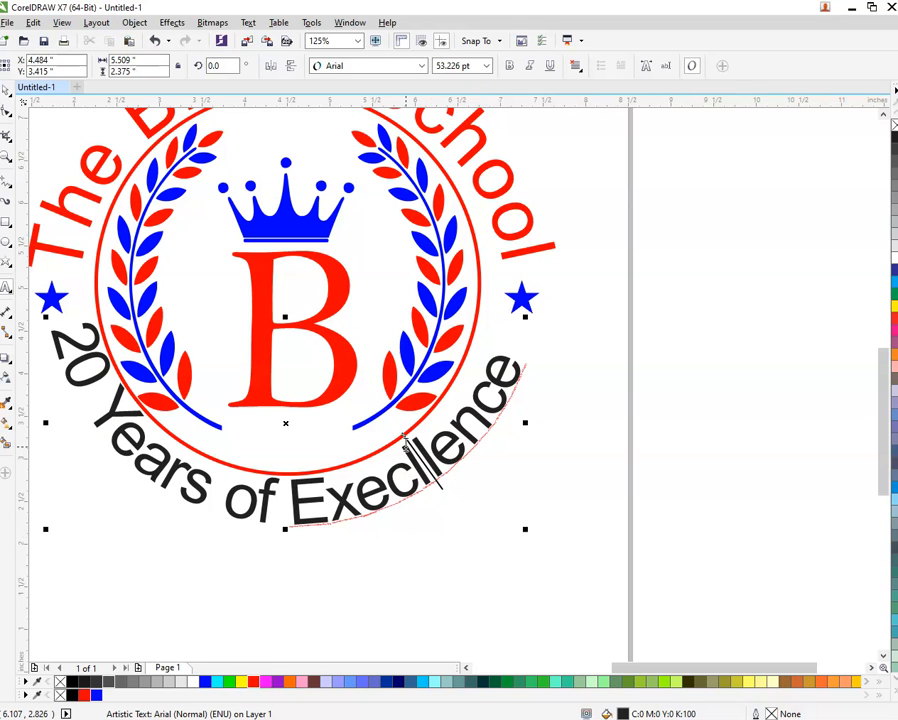
pyautogui.hotkey('ctrl', 'space')
pyautogui.click(412, 456)
pyautogui.moveTo(525, 529); pyautogui.dragTo(532, 520)
pyautogui.click(416, 532)
pyautogui.click(303, 513)
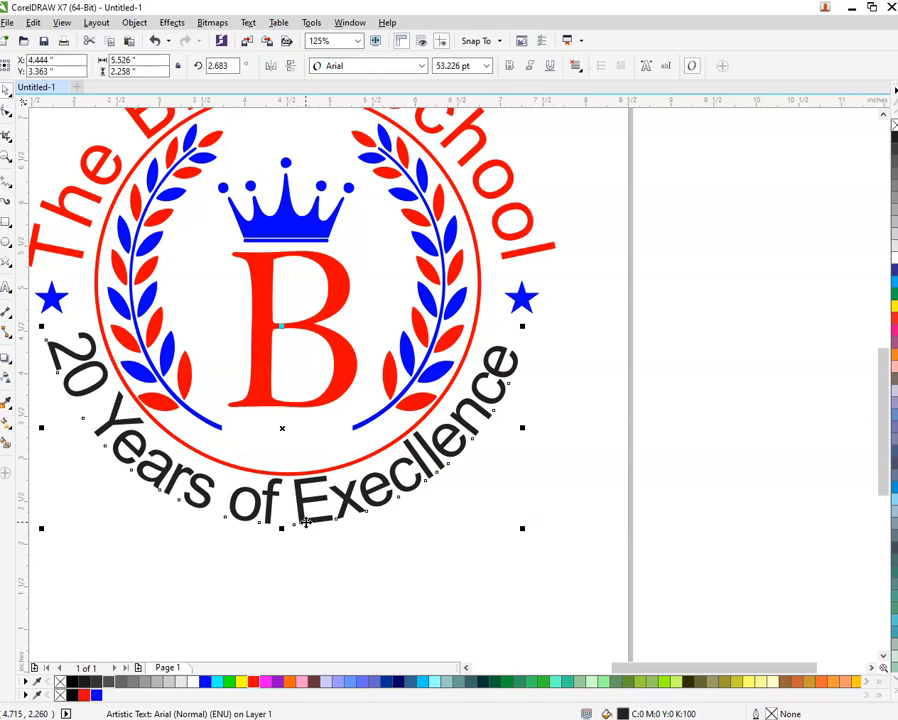
pyautogui.moveTo(305, 521); pyautogui.dragTo(305, 523)
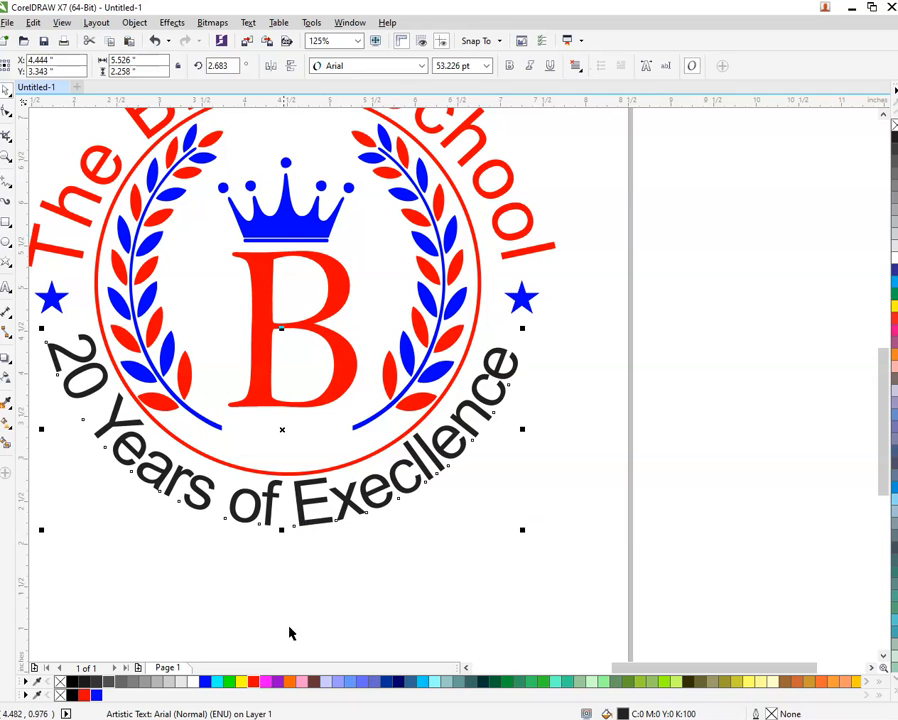
# - Fill the curved tagline with red and group all the logo objects together
pyautogui.click(254, 681)
pyautogui.click(338, 598)
pyautogui.scroll(-2, 338, 598)
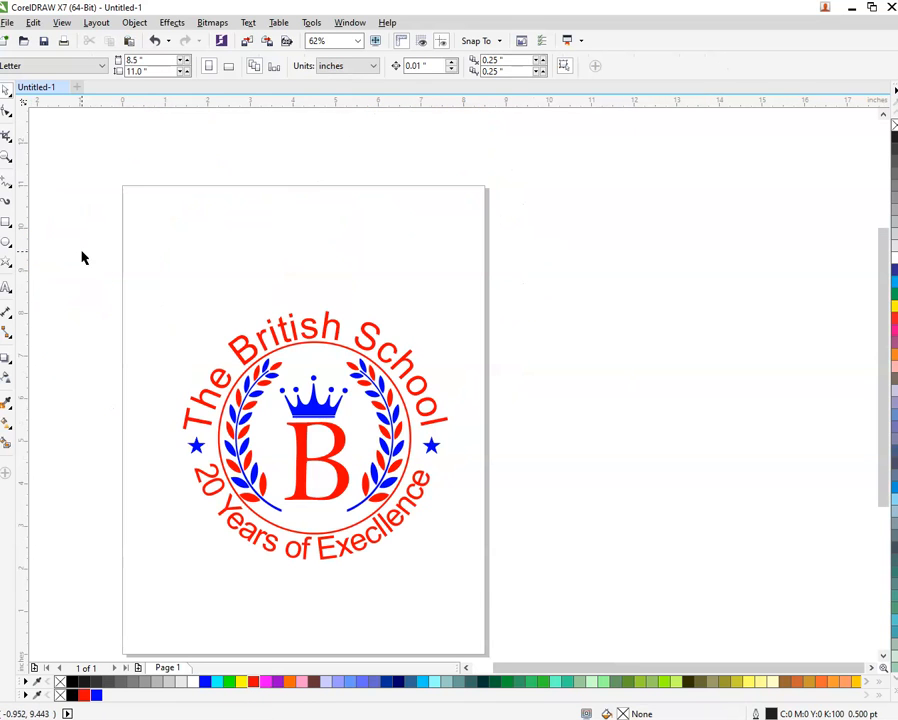
pyautogui.moveTo(116, 248); pyautogui.dragTo(553, 567)
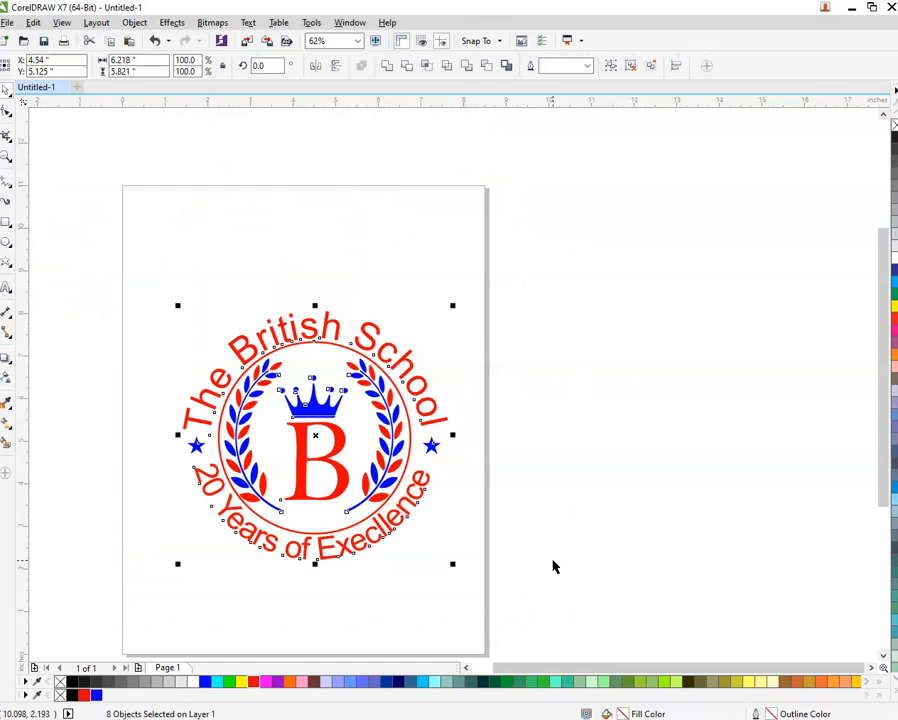
pyautogui.hotkey('ctrl', 'g')
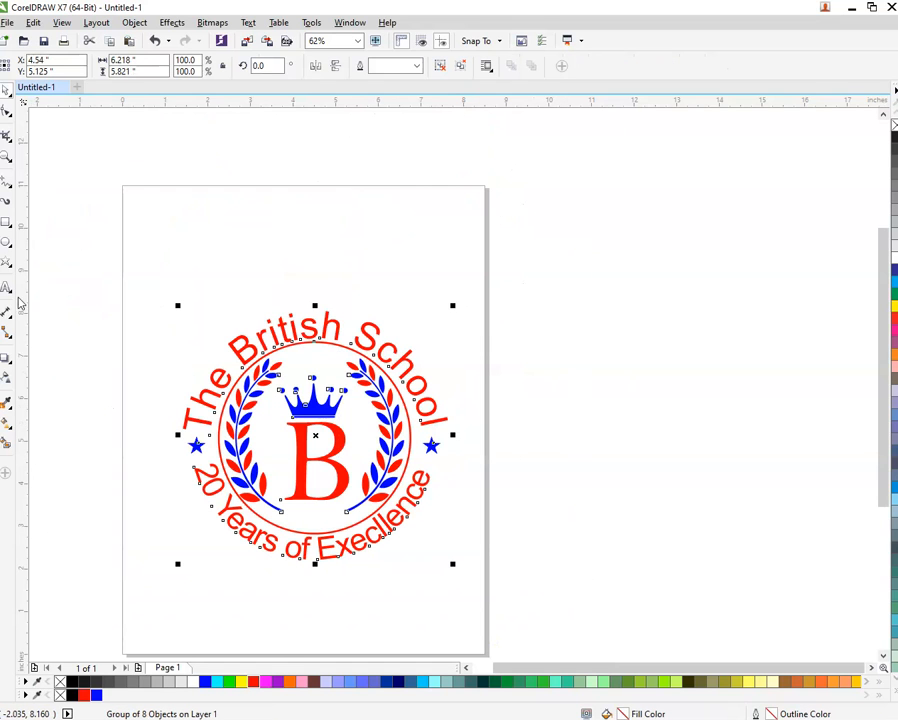
# - Draw a circle about 6.7 inches in diameter, large enough to surround the whole logo
pyautogui.click(7, 242)
pyautogui.moveTo(324, 197); pyautogui.dragTo(617, 448)
pyautogui.press('space')
# - Align the grouped logo horizontally and vertically to the center of the new large circle
pyautogui.click(367, 525)
pyautogui.click(556, 434)
pyautogui.click(349, 545)
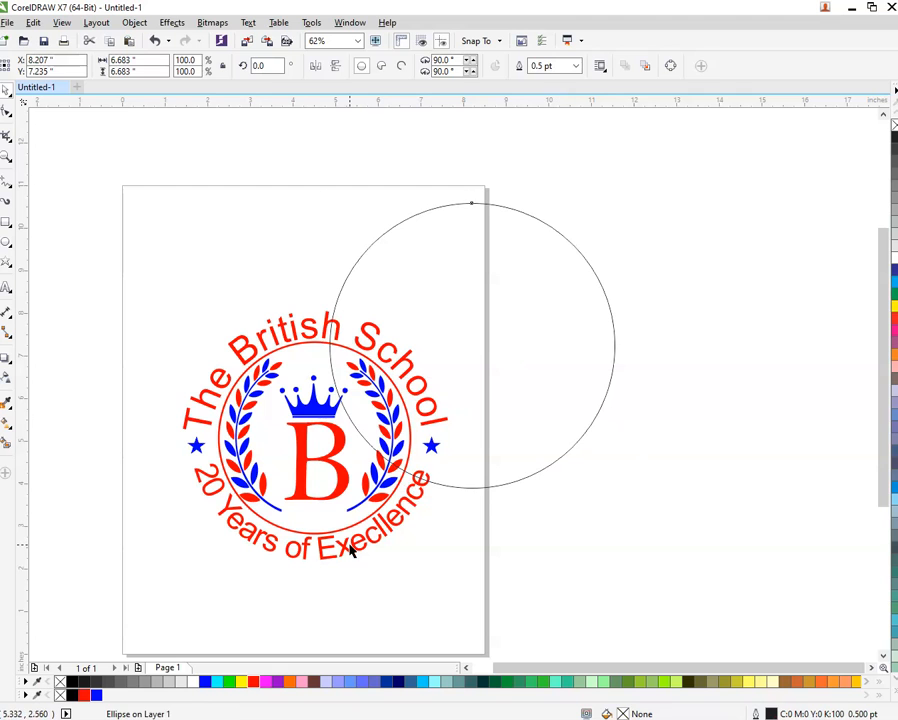
pyautogui.click(395, 535)
pyautogui.keyDown('shift'); pyautogui.click(452, 480); pyautogui.keyUp('shift')
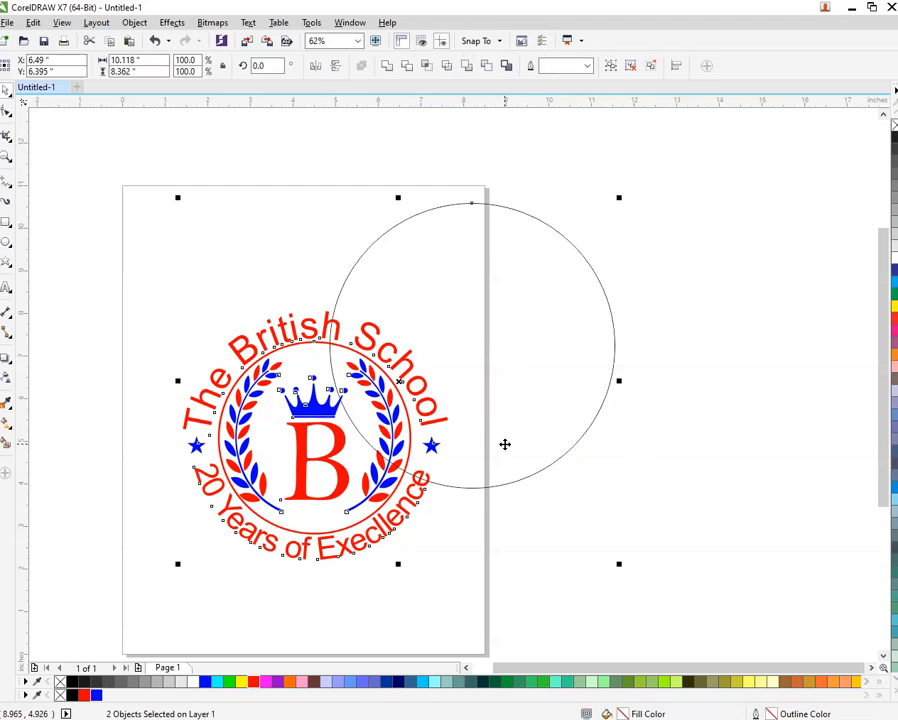
pyautogui.press('e')
pyautogui.press('c')
# - Scale the outer circle down about its center to about 6.47 inches in diameter
pyautogui.click(562, 474)
pyautogui.click(570, 456)
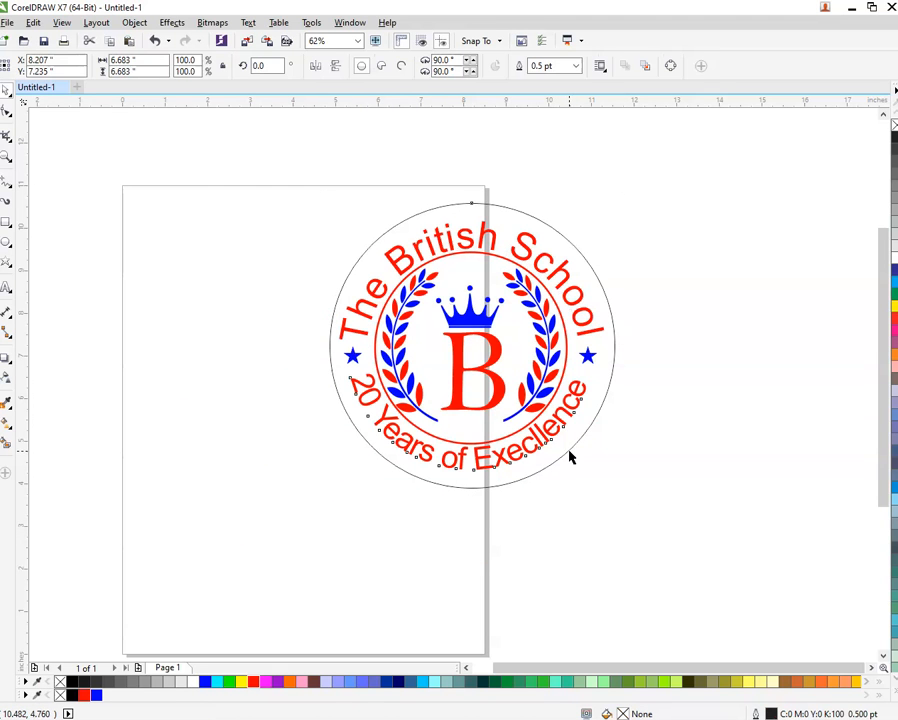
pyautogui.scroll(2, 612, 359)
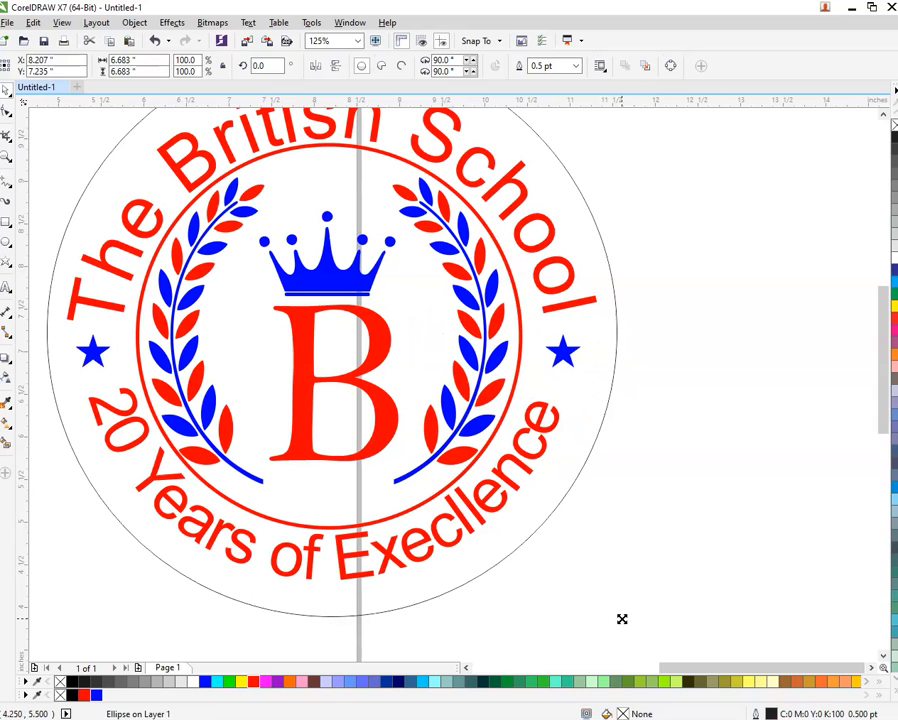
pyautogui.moveTo(620, 616); pyautogui.dragTo(612, 612)
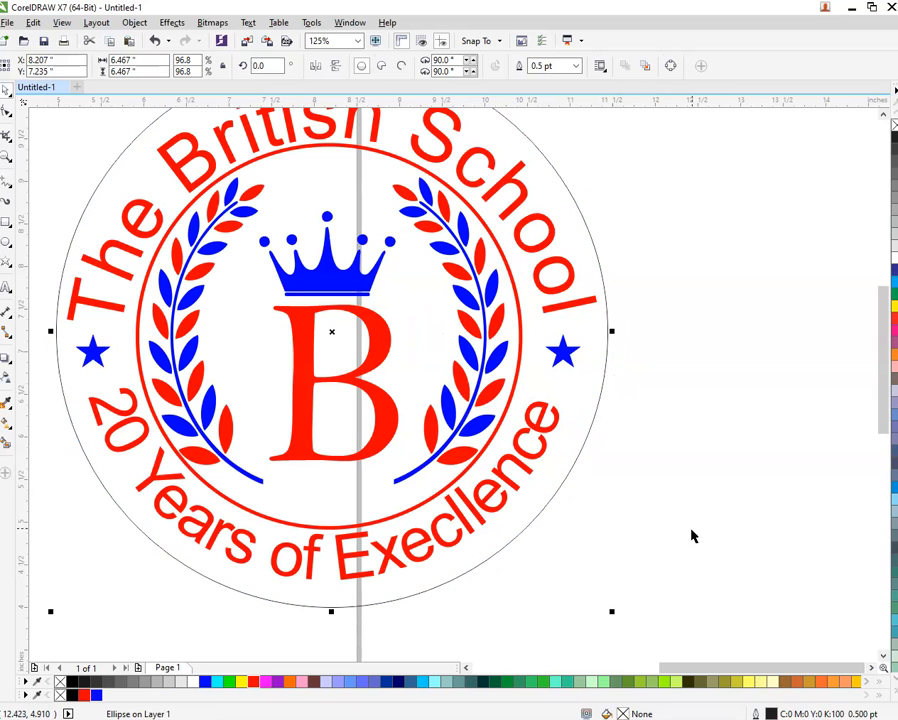
# - Give the outer circle a red 8 pt outline with rounded corners and round line caps
pyautogui.doubleClick(770, 713)
pyautogui.click(380, 241)
pyautogui.click(397, 282)
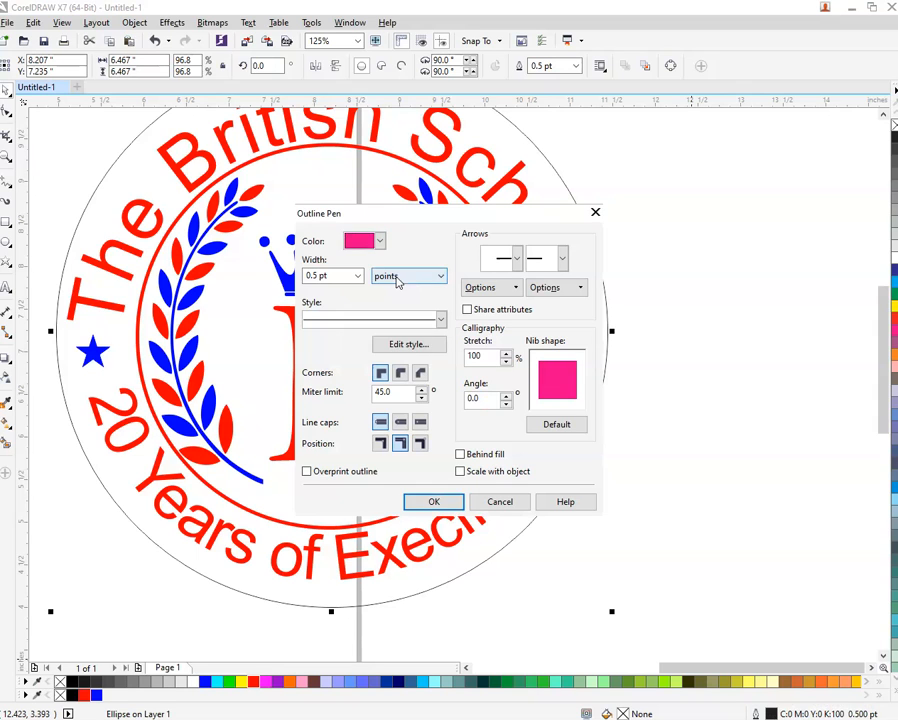
pyautogui.click(380, 241)
pyautogui.click(384, 257)
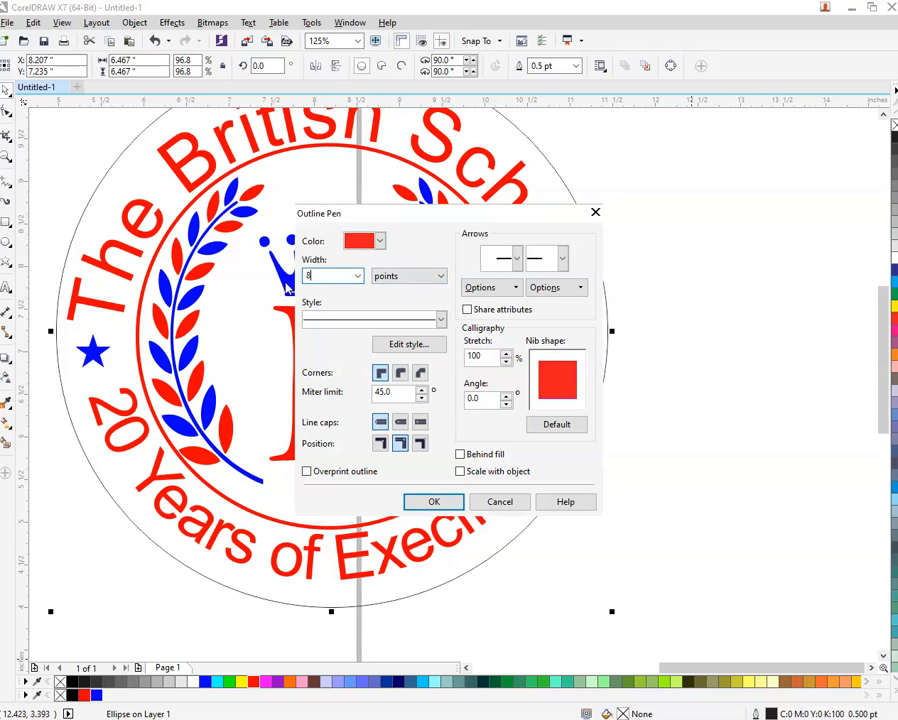
pyautogui.click(400, 372)
pyautogui.click(400, 421)
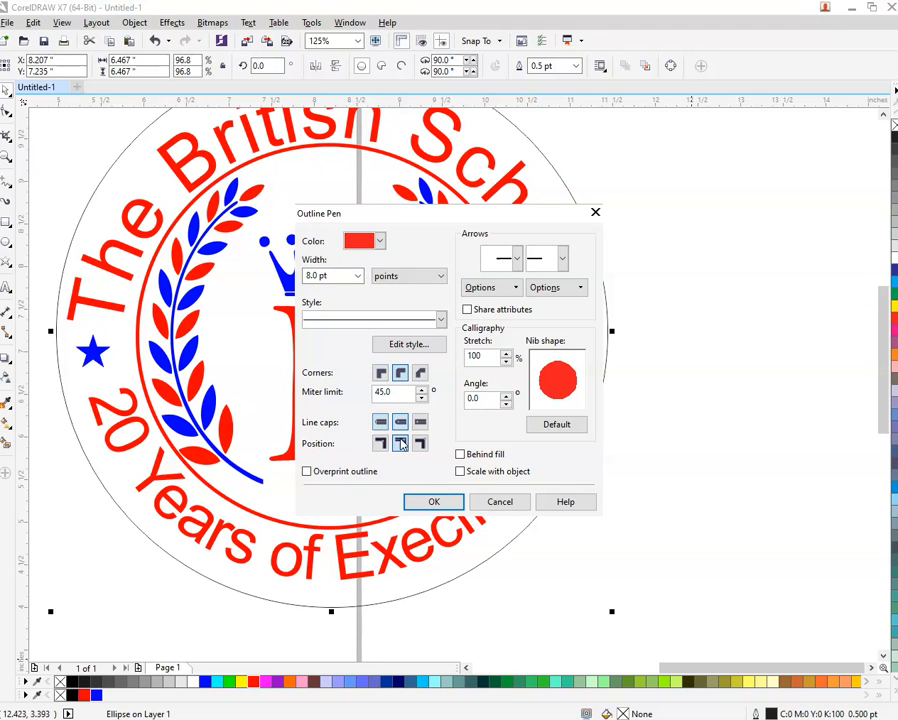
pyautogui.click(450, 501)
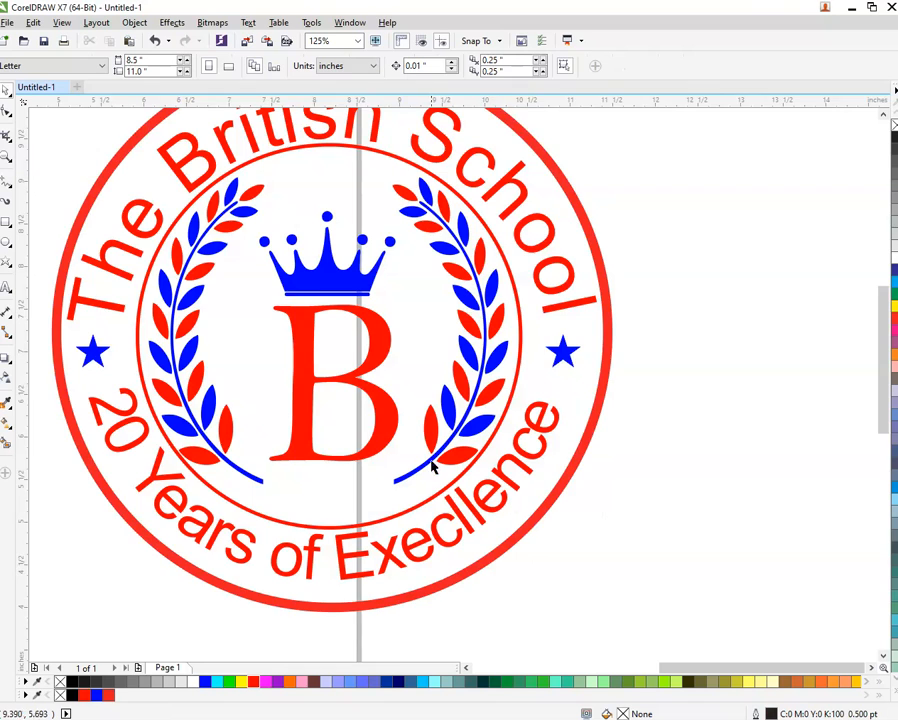
# - Group the outer circle with the rest of the logo
pyautogui.scroll(-2, 434, 458)
pyautogui.moveTo(186, 194); pyautogui.dragTo(680, 620)
pyautogui.hotkey('ctrl', 'g')
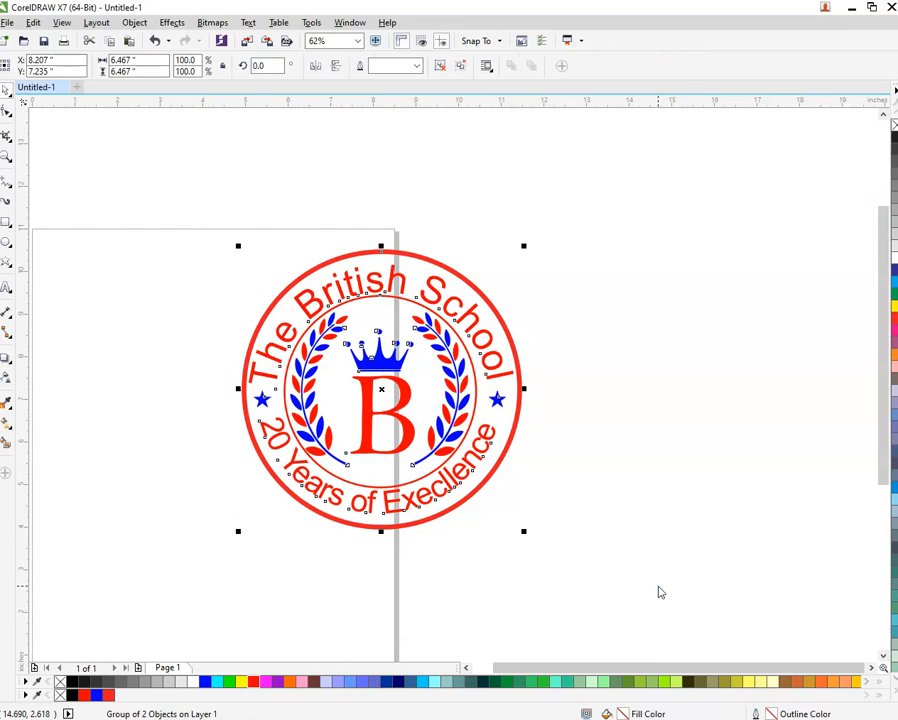
# - Zoom to the grouped logo and check it in a full-screen preview
pyautogui.hotkey('ctrl', 'e')
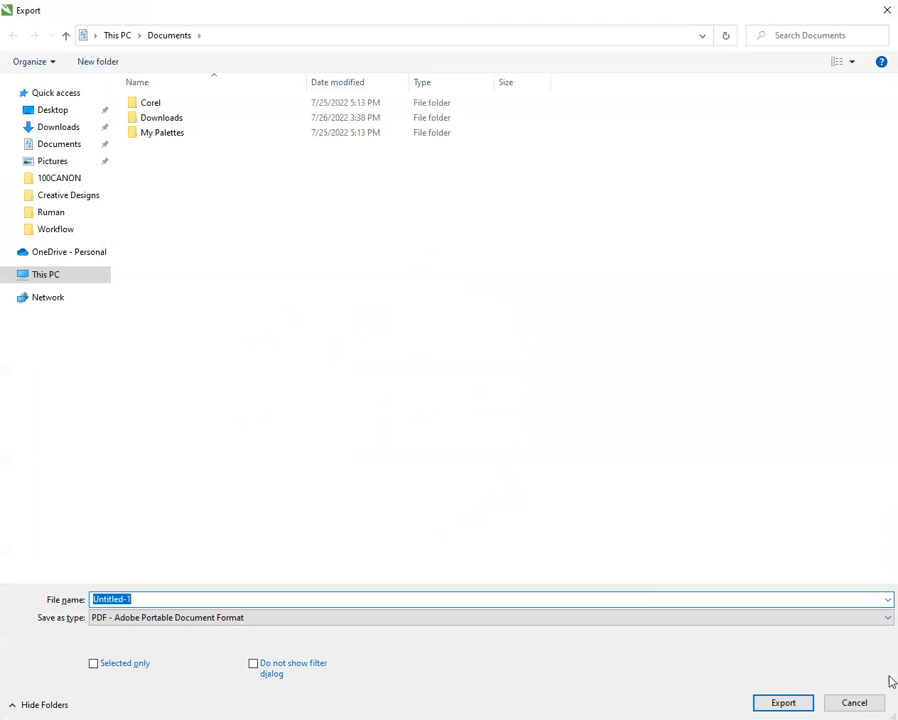
pyautogui.press('Escape')
pyautogui.hotkey('shift', 'F2')
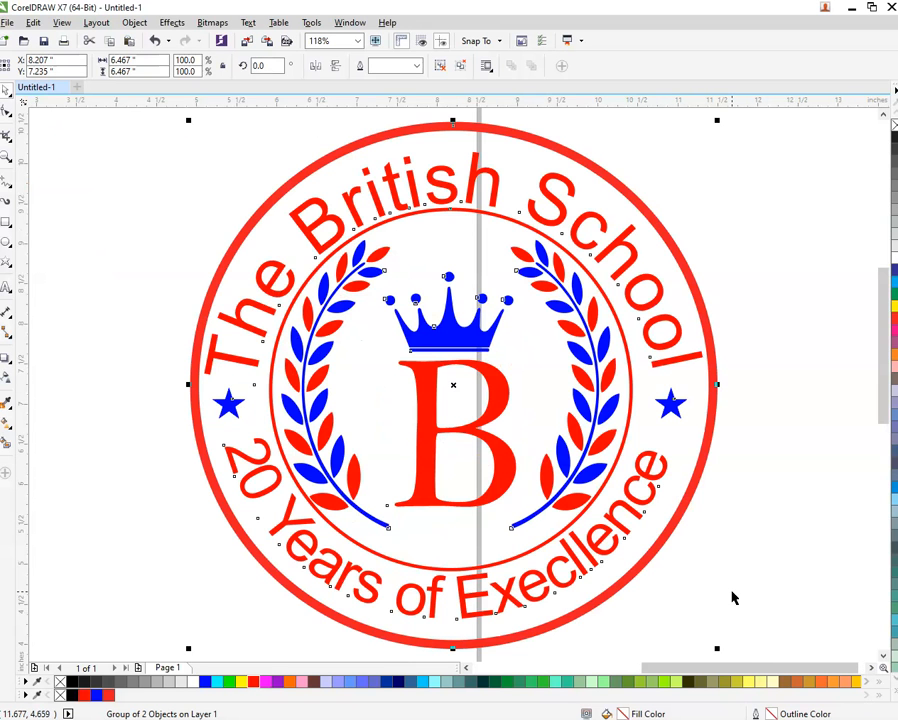
pyautogui.press('F9')
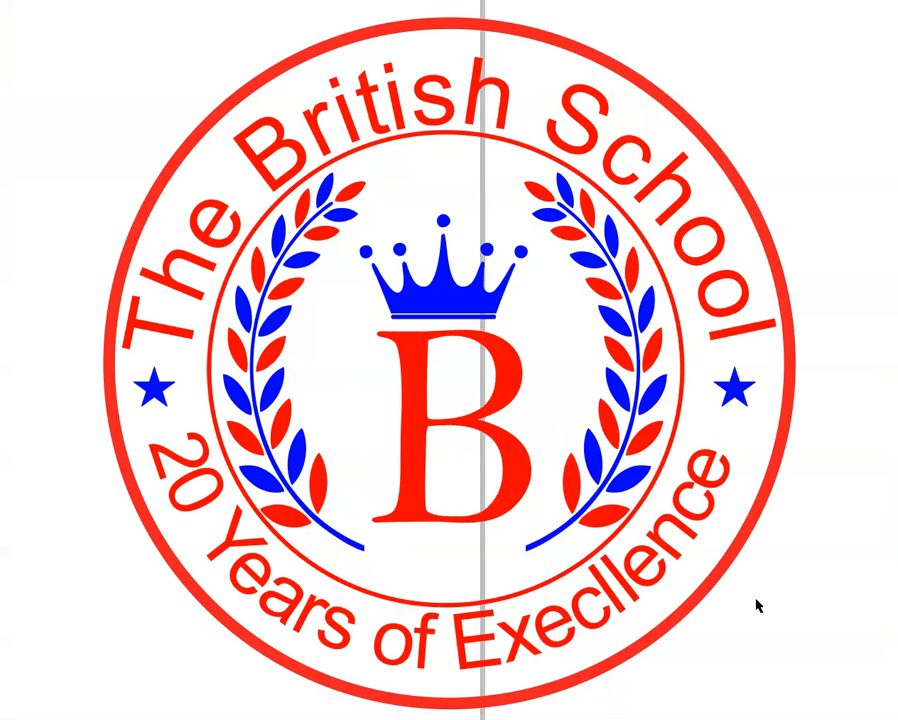
pyautogui.press('Escape')
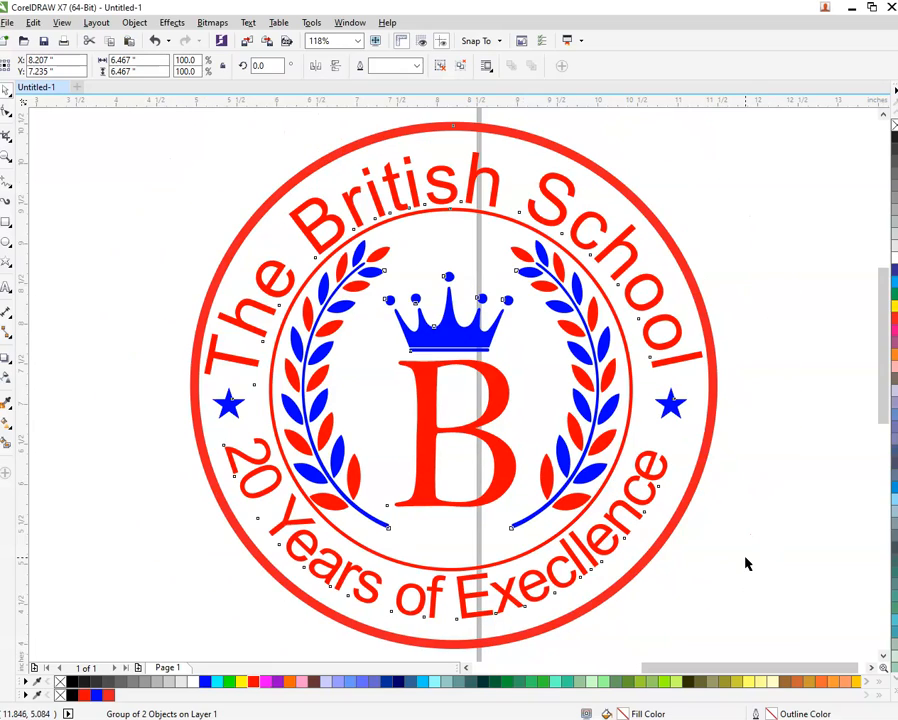
# - Move the finished logo fully onto the page, near its upper part, and deselect it
pyautogui.scroll(-2, 746, 560)
pyautogui.moveTo(718, 525); pyautogui.dragTo(405, 518)
pyautogui.click(675, 545)
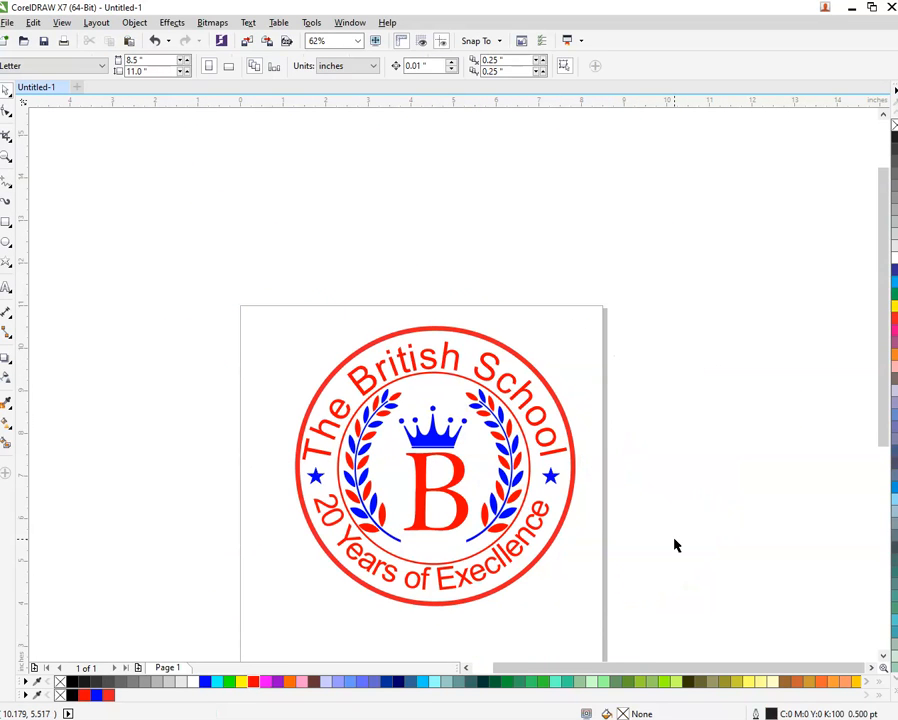